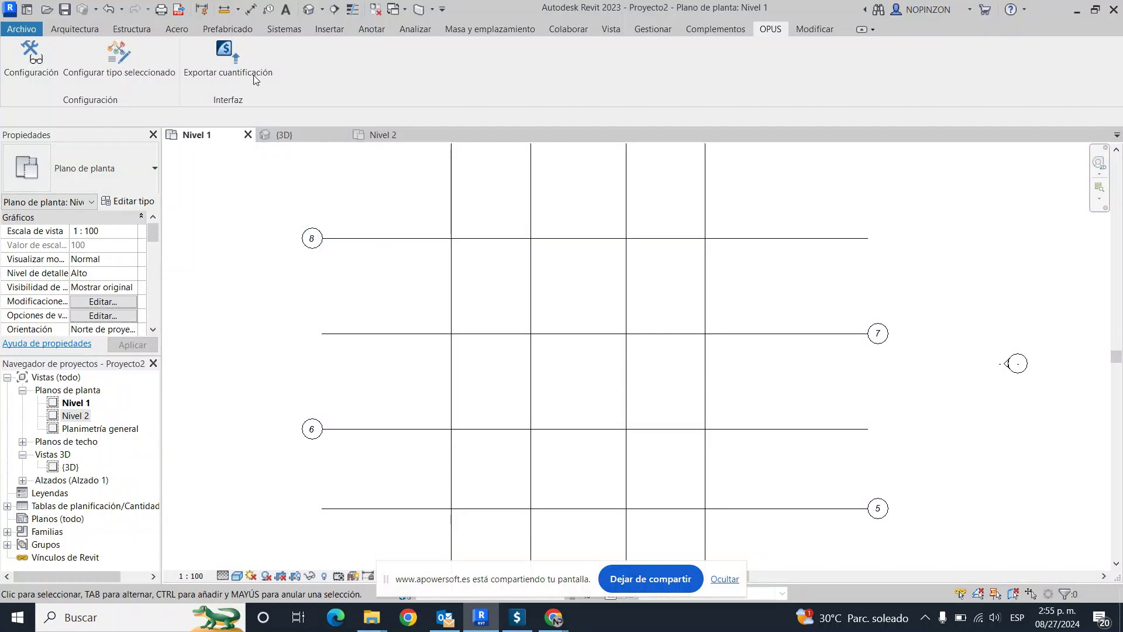
# Step: Switch from the Arquitectura tab to the Gestionar tab, which brings up the unsaved-project reminder
pyautogui.click(95, 29)
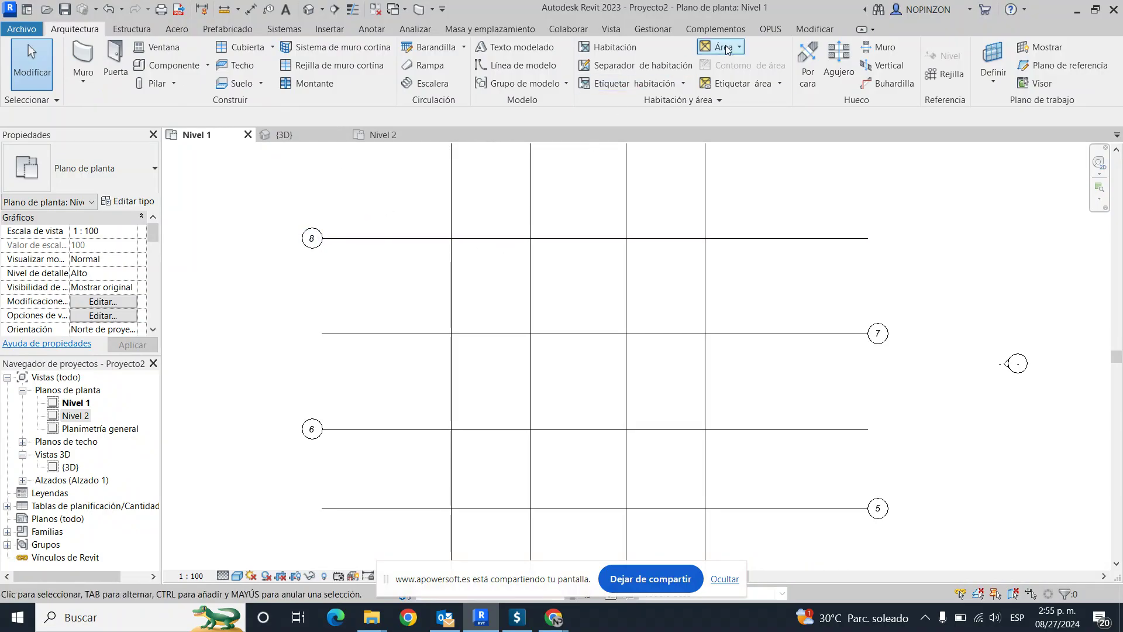
pyautogui.click(658, 34)
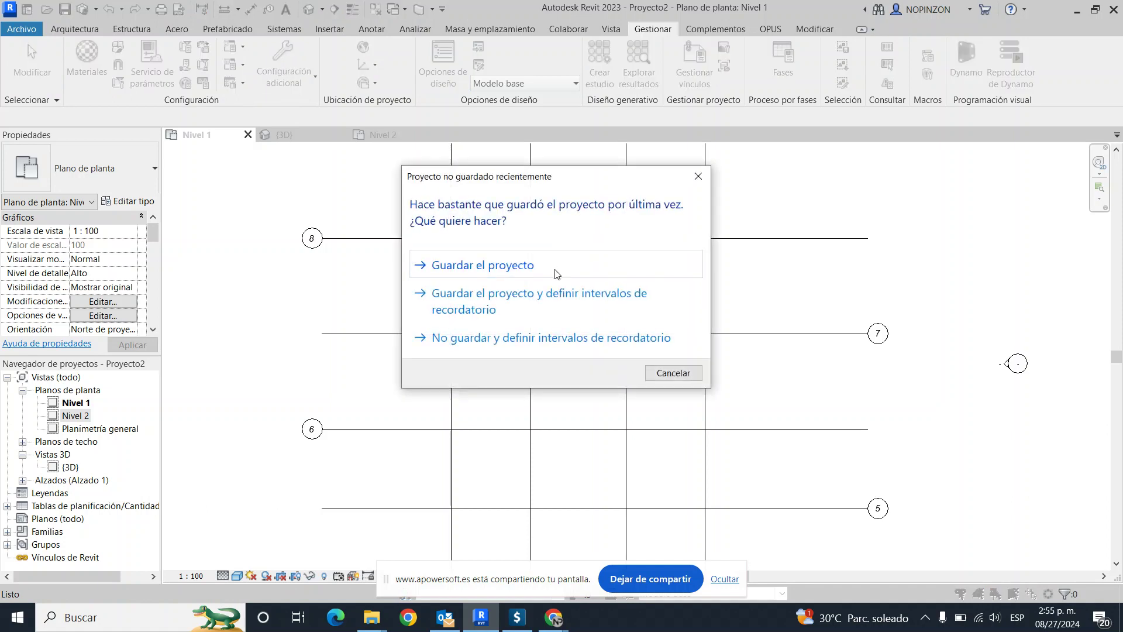
# Step: Save the project as Proyecto2.rvt, overwriting the existing file
pyautogui.click(539, 274)
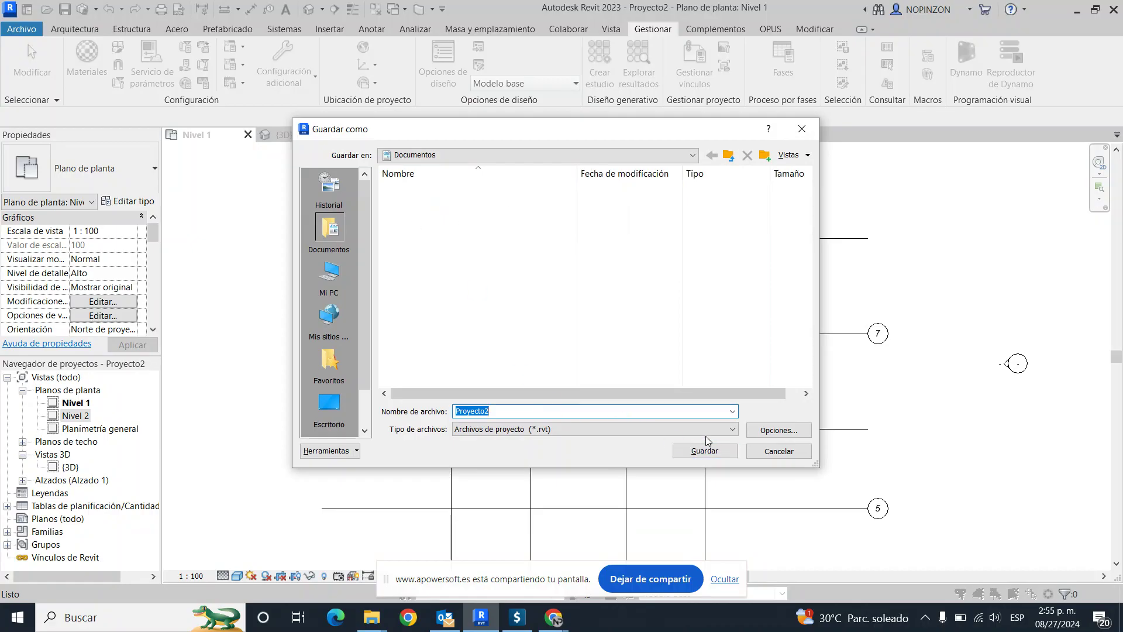
pyautogui.click(704, 450)
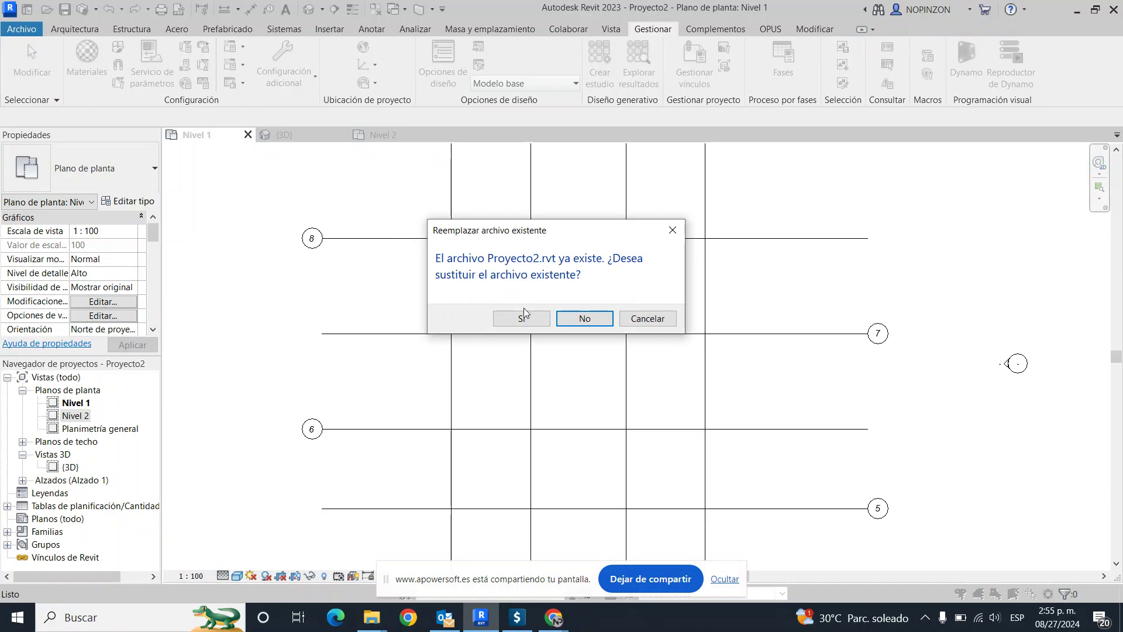
pyautogui.click(538, 325)
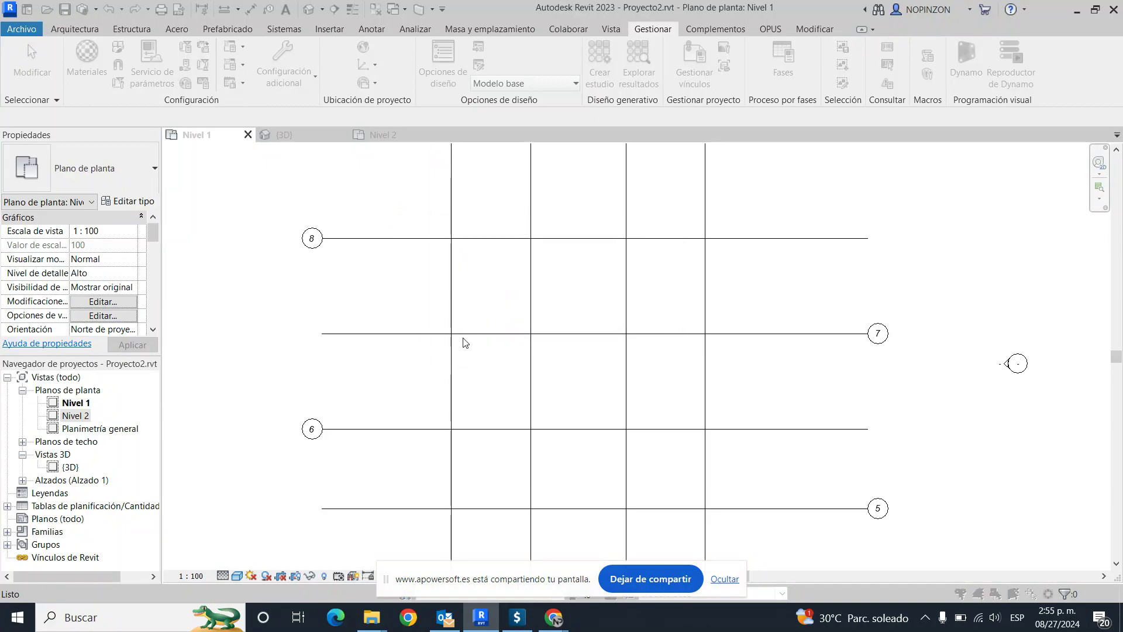
# Step: Review the project units (UN) and the ProyectoOpus project parameter, leaving both unchanged
pyautogui.press('u')
pyautogui.press('n')
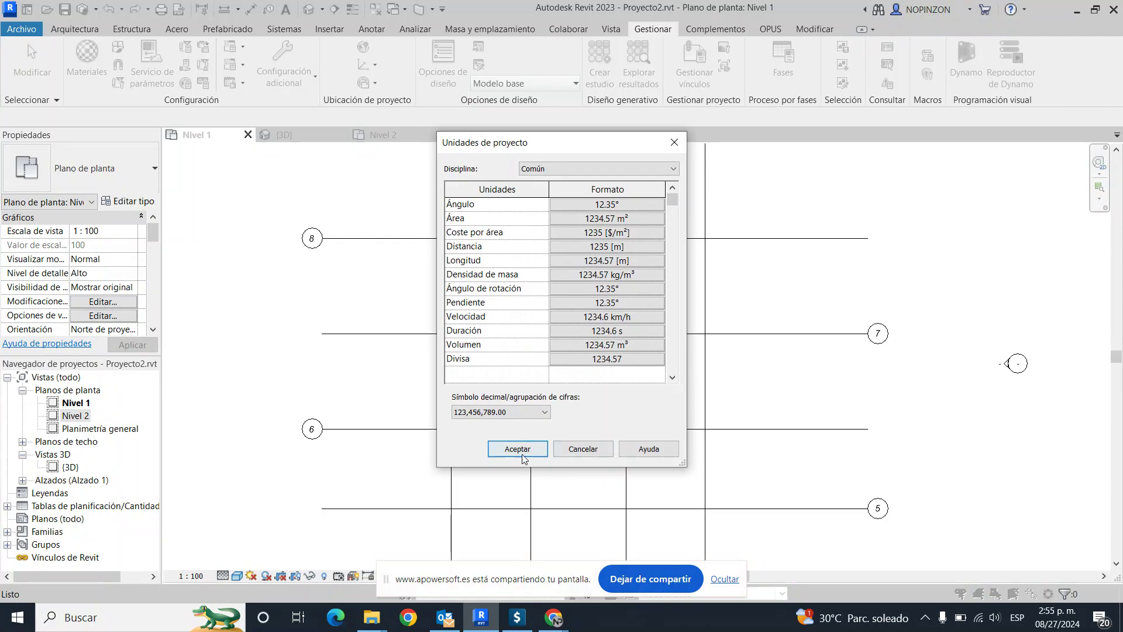
pyautogui.click(518, 448)
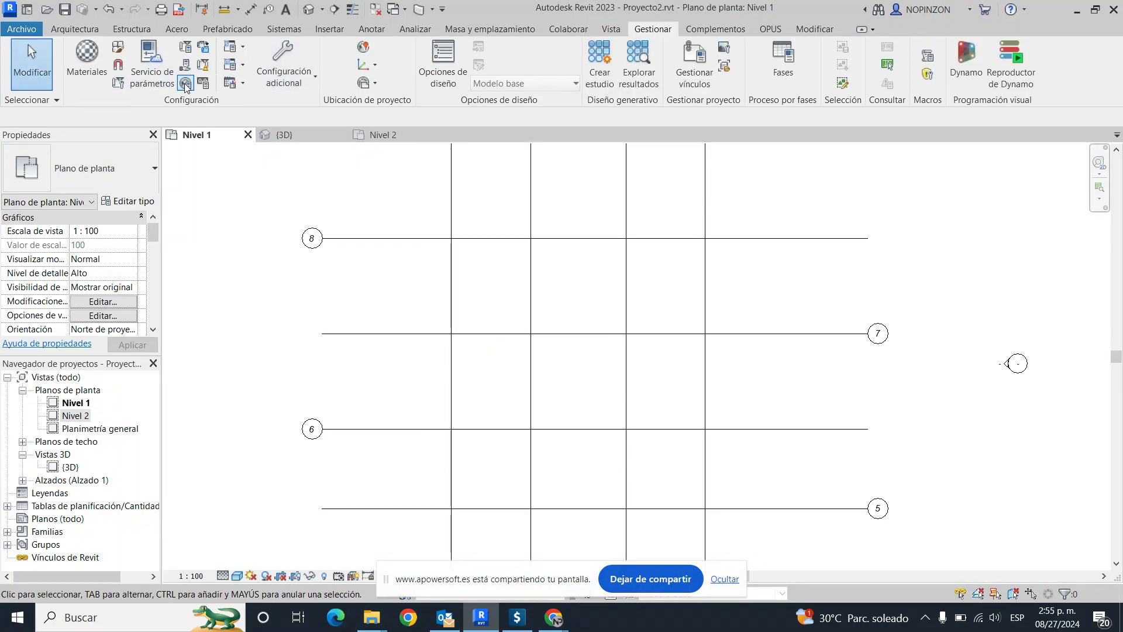
pyautogui.click(186, 52)
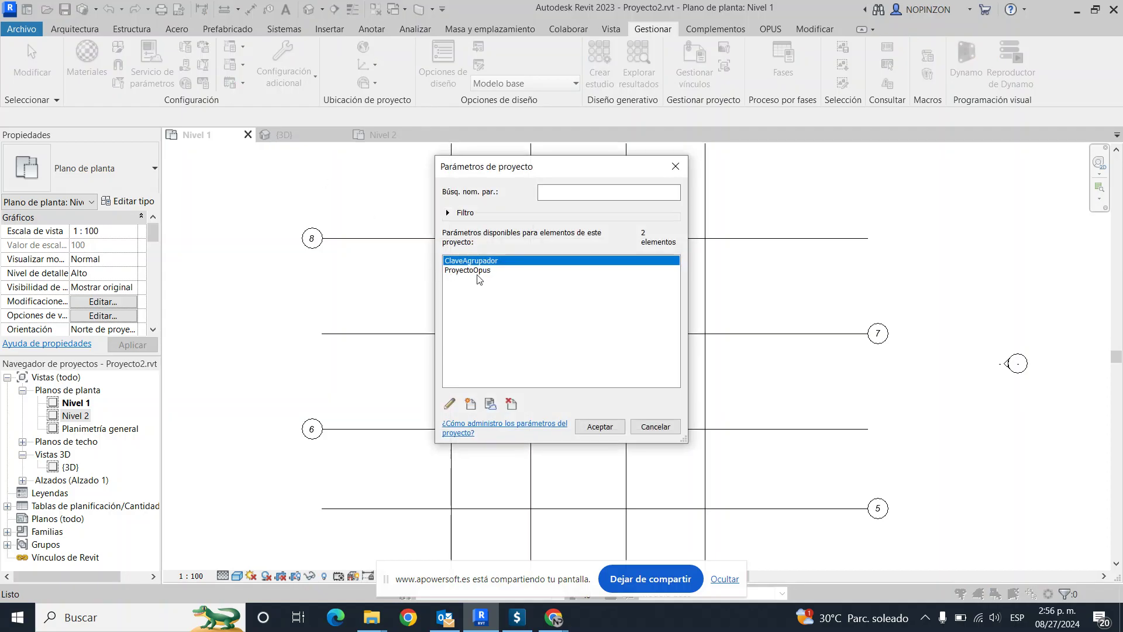
pyautogui.click(489, 271)
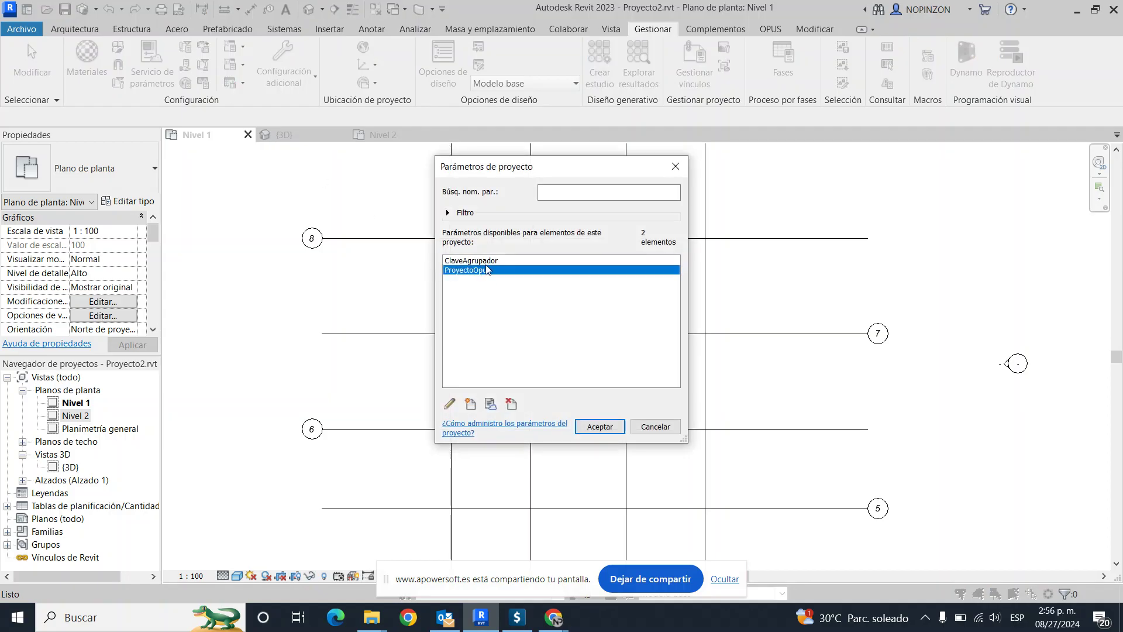
pyautogui.click(585, 426)
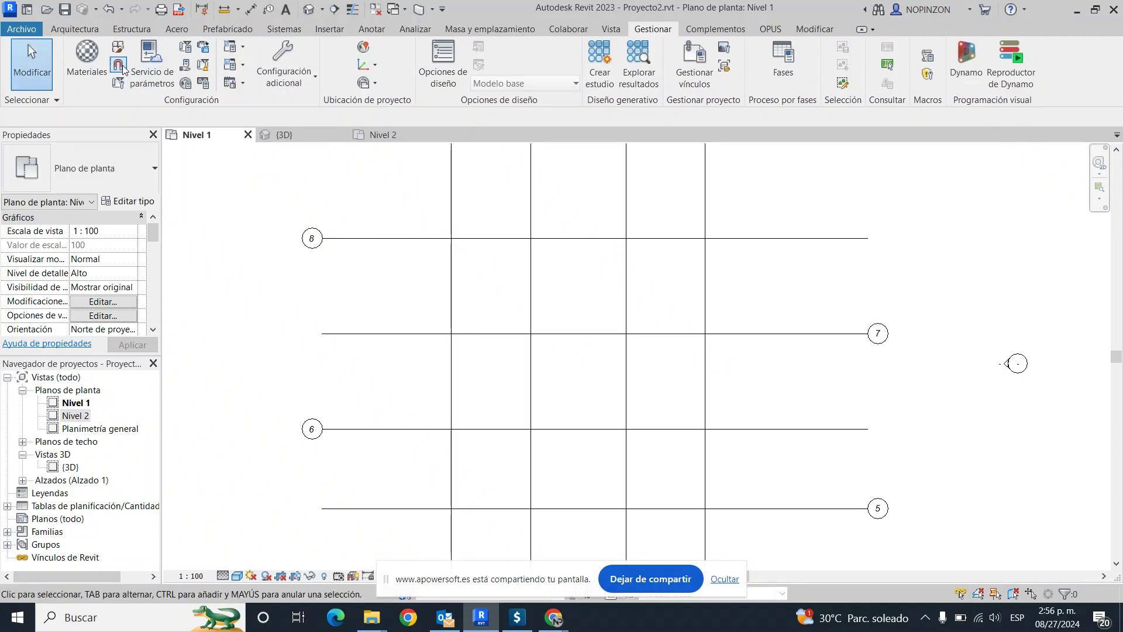
pyautogui.click(74, 28)
# Step: Draw a PARED DE BLOQUE 4 IN wall rectangle from grid 8 to grid 5 between grids 1 and the east side
pyautogui.click(88, 72)
pyautogui.click(93, 108)
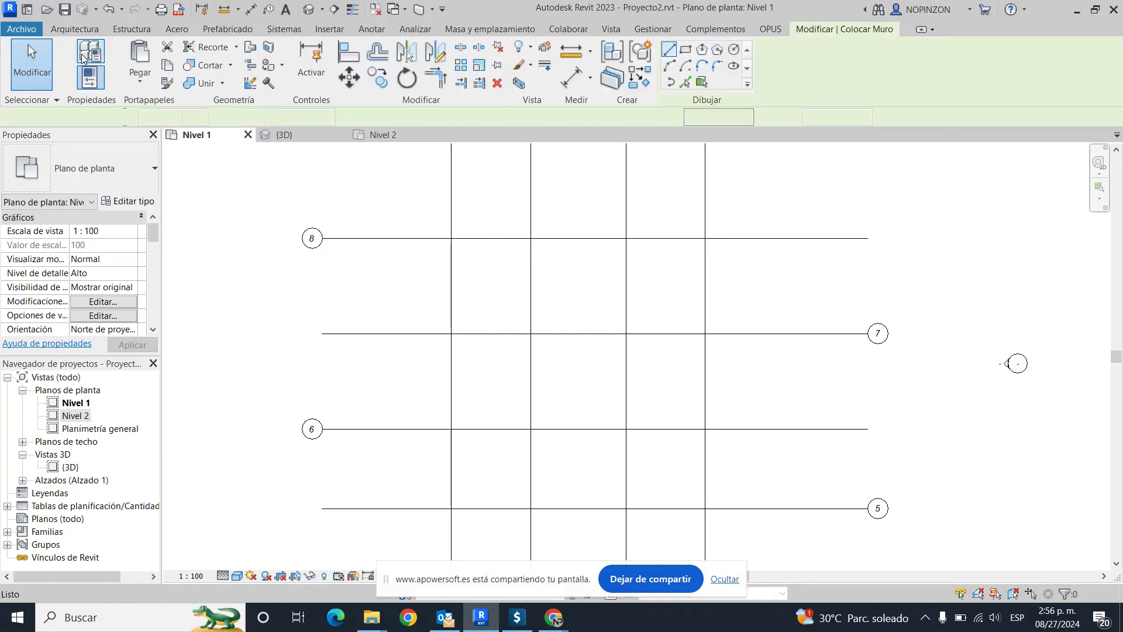
pyautogui.click(130, 178)
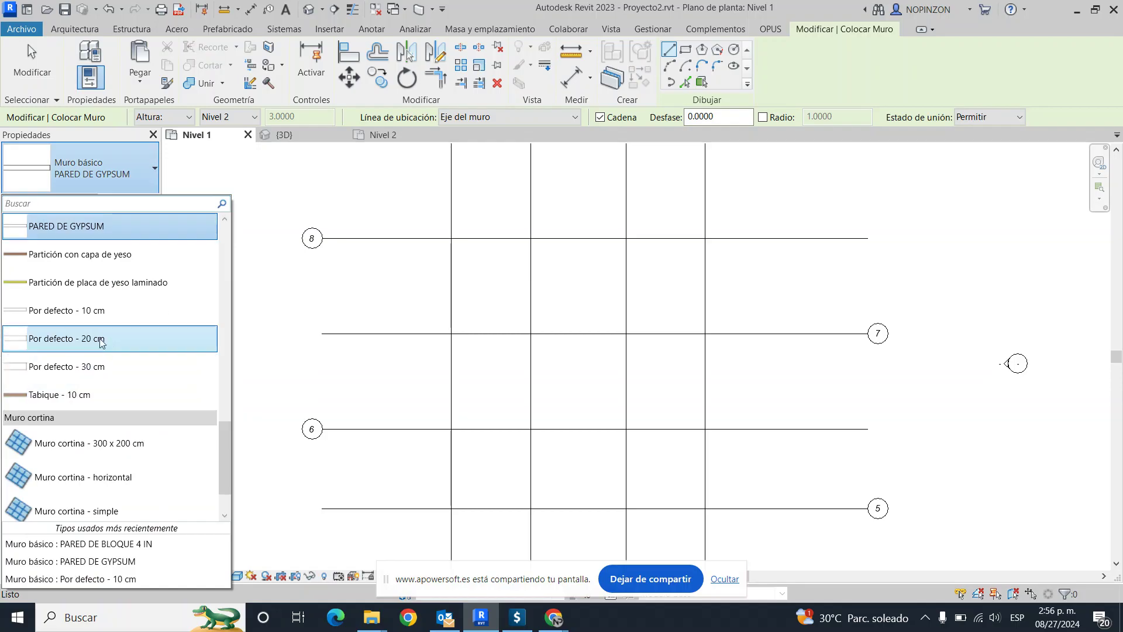
pyautogui.scroll(1, 105, 329)
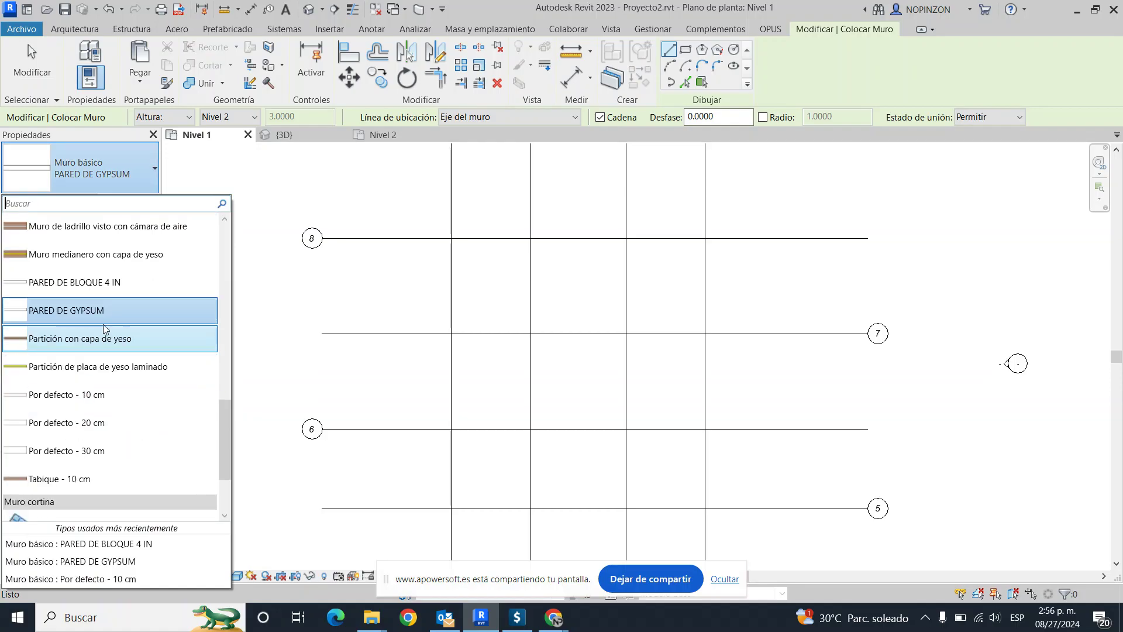
pyautogui.click(105, 282)
pyautogui.click(451, 238)
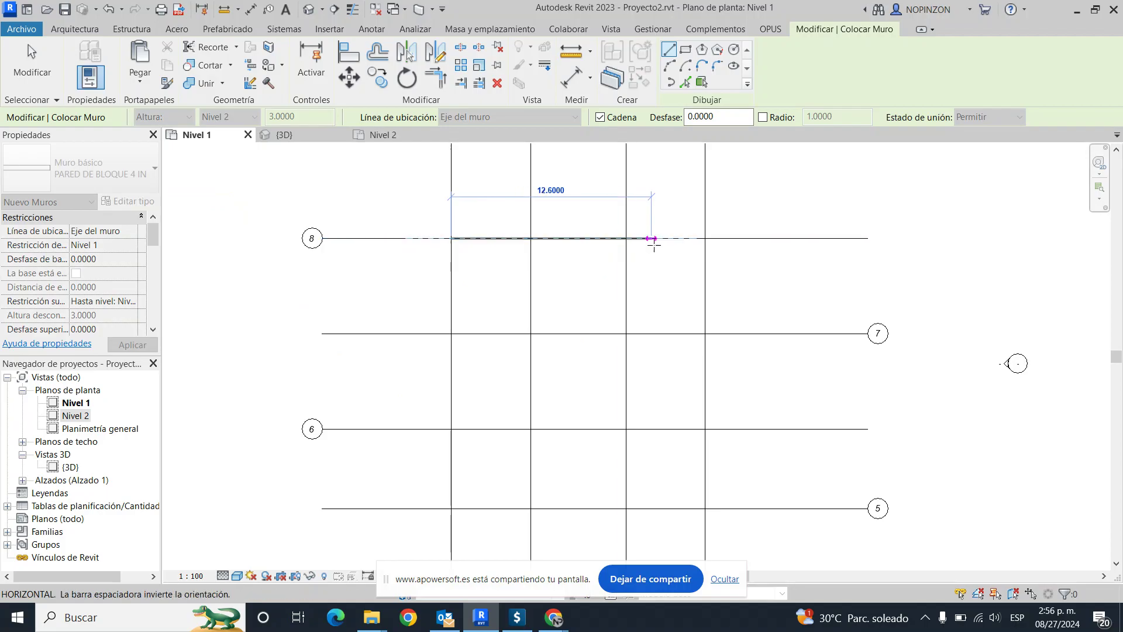
pyautogui.click(705, 238)
pyautogui.scroll(-1, 672, 283)
pyautogui.click(703, 478)
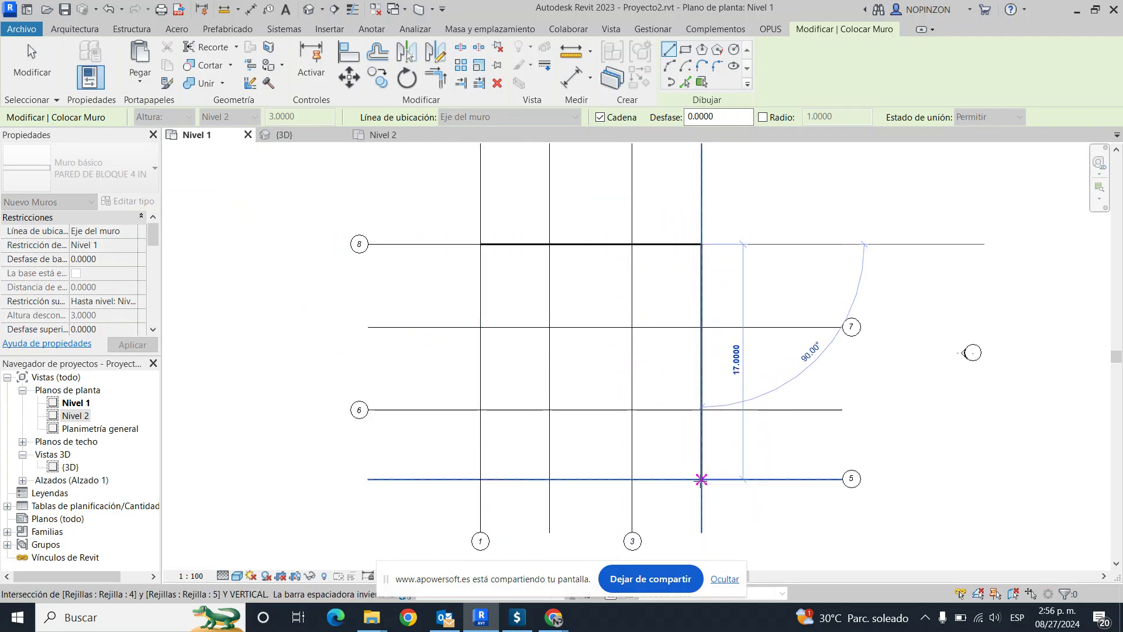
pyautogui.click(480, 478)
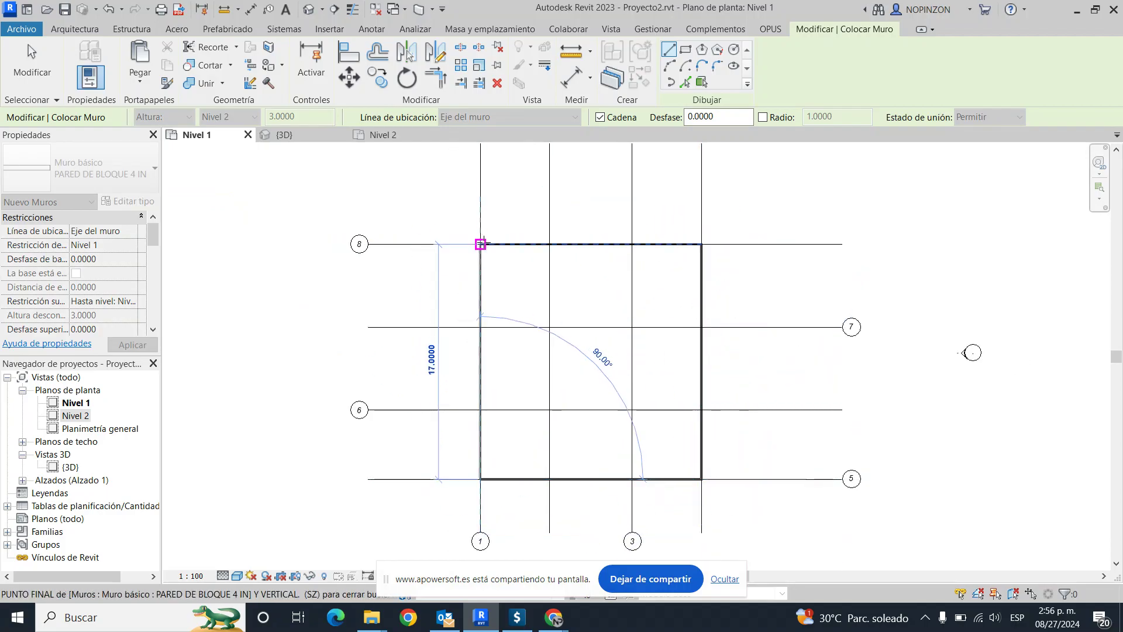
pyautogui.click(479, 243)
# Step: Add PARED DE GYPSUM partition walls along grids 2, 6 and 3
pyautogui.click(127, 180)
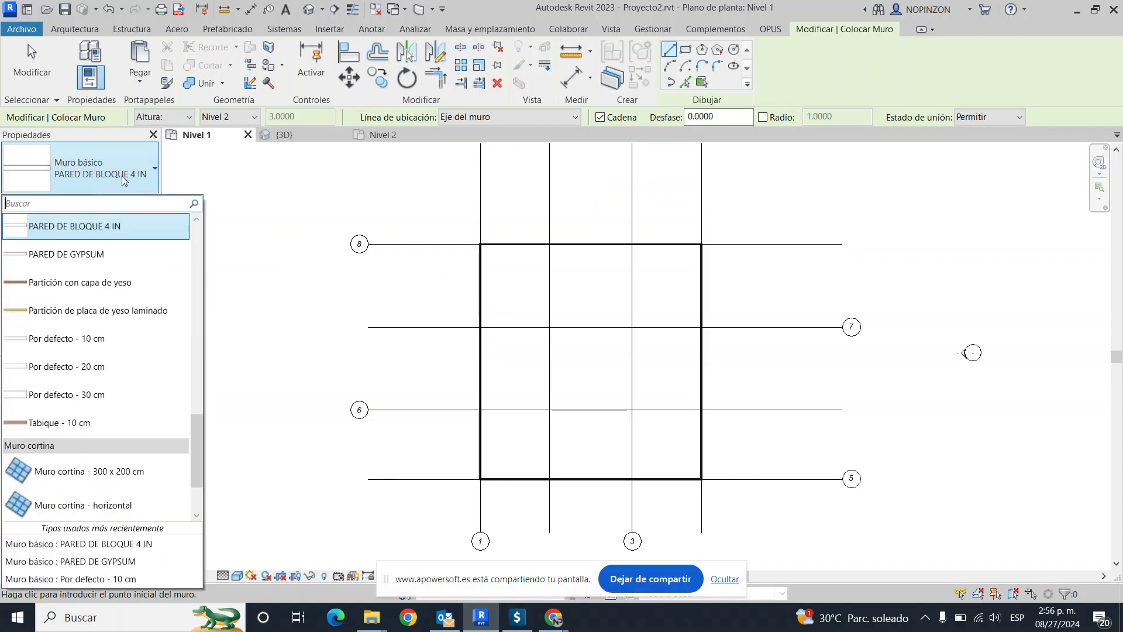
pyautogui.click(128, 263)
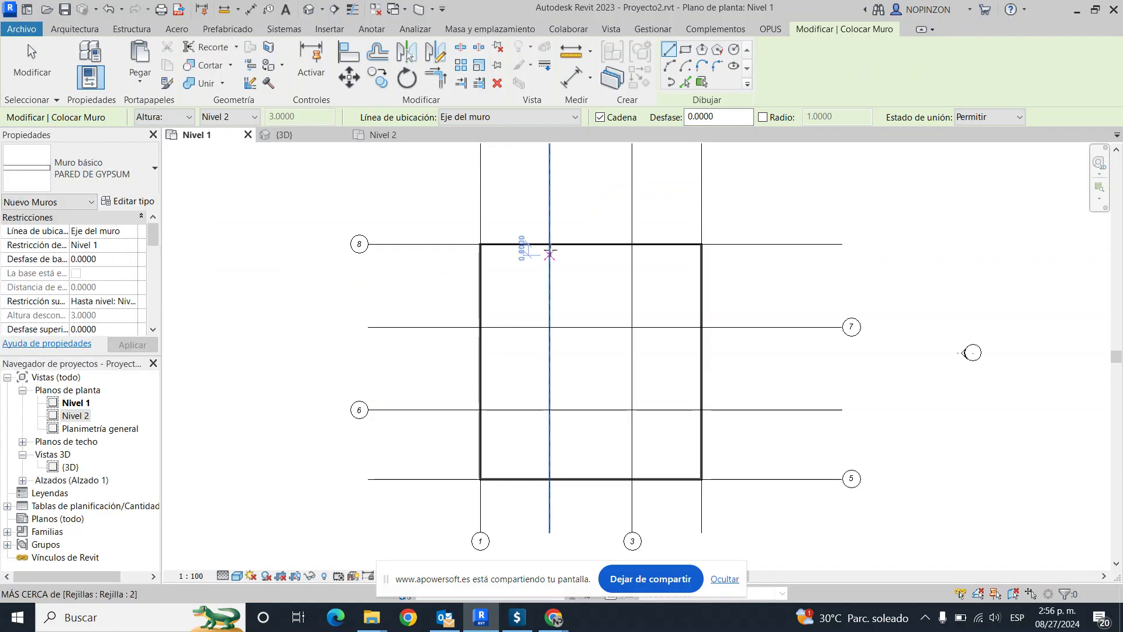
pyautogui.click(549, 244)
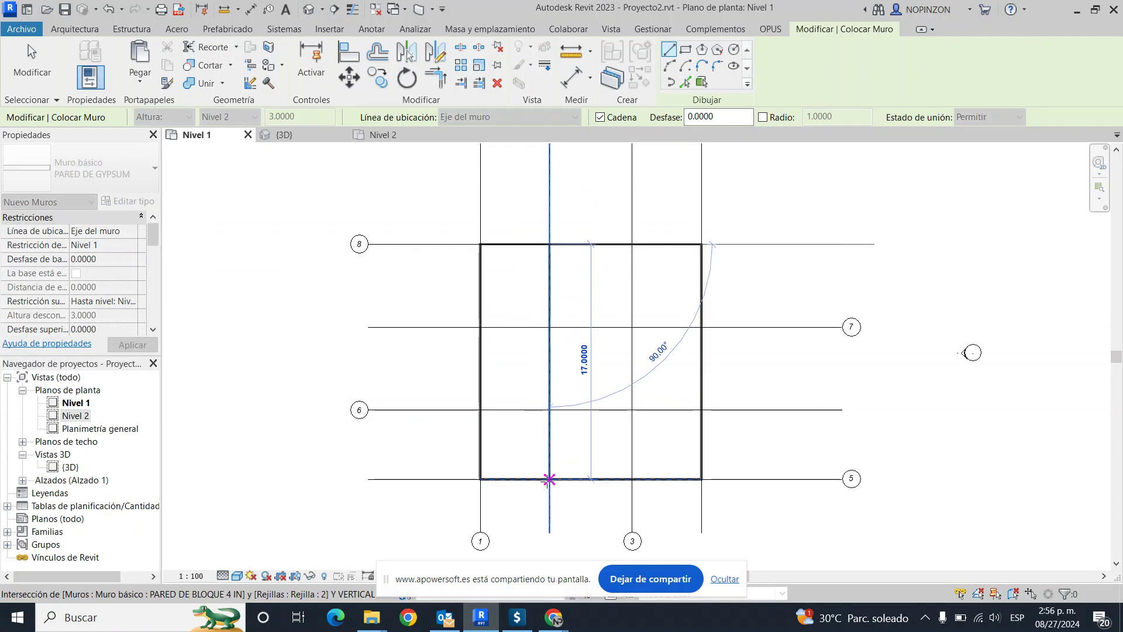
pyautogui.click(549, 479)
pyautogui.press('Escape')
pyautogui.click(481, 410)
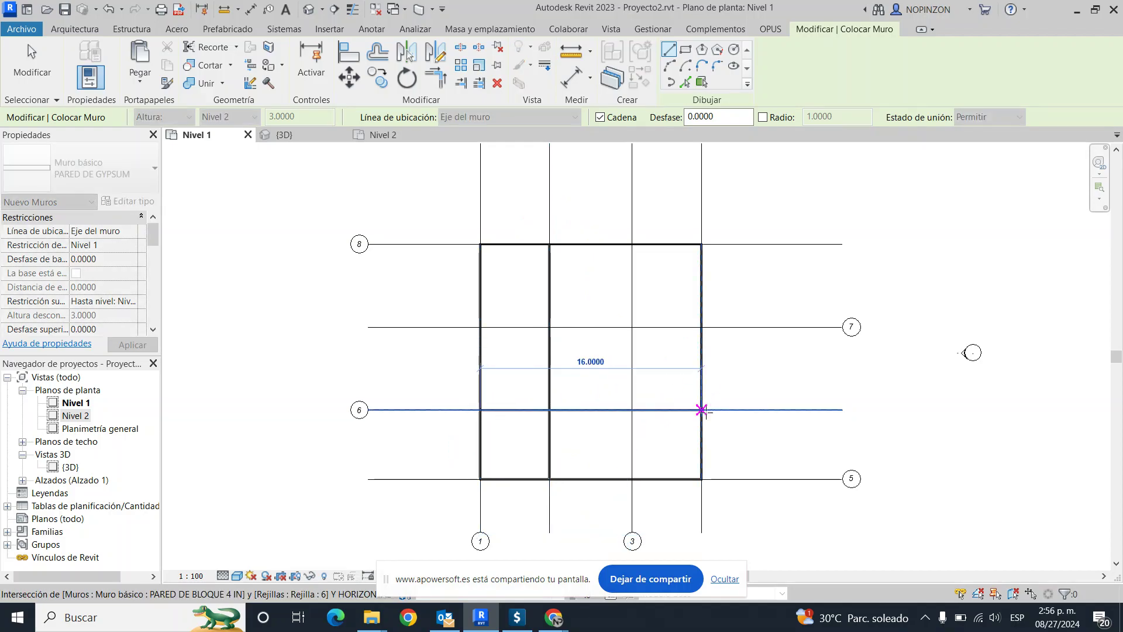
pyautogui.click(702, 410)
pyautogui.press('Escape')
pyautogui.click(631, 405)
pyautogui.click(631, 244)
pyautogui.press('Escape')
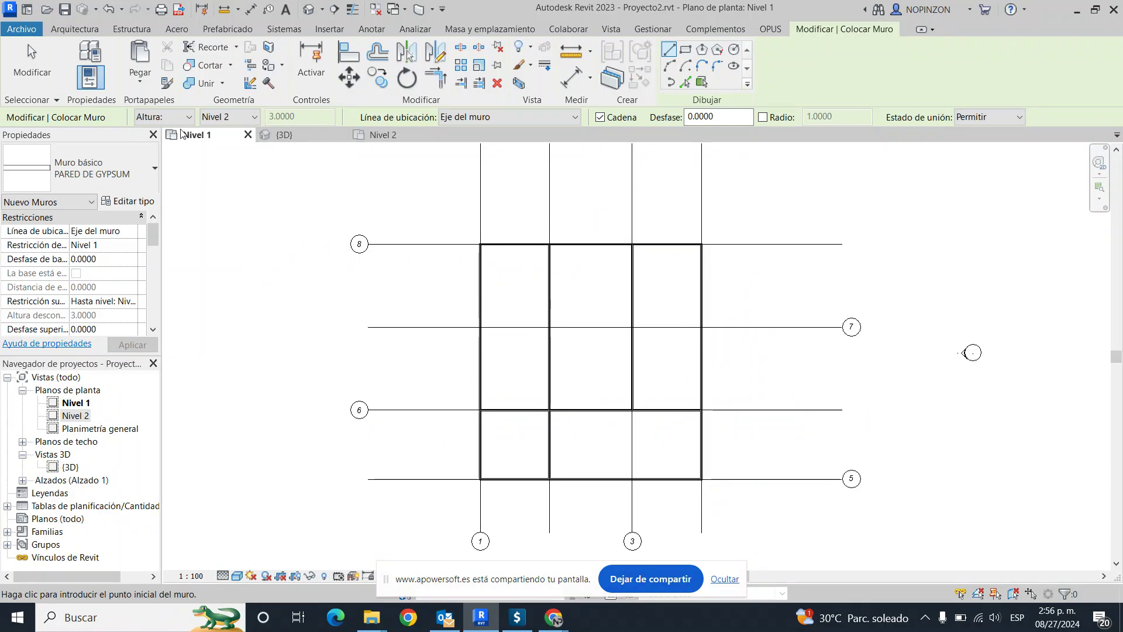
pyautogui.press('Escape')
pyautogui.click(111, 82)
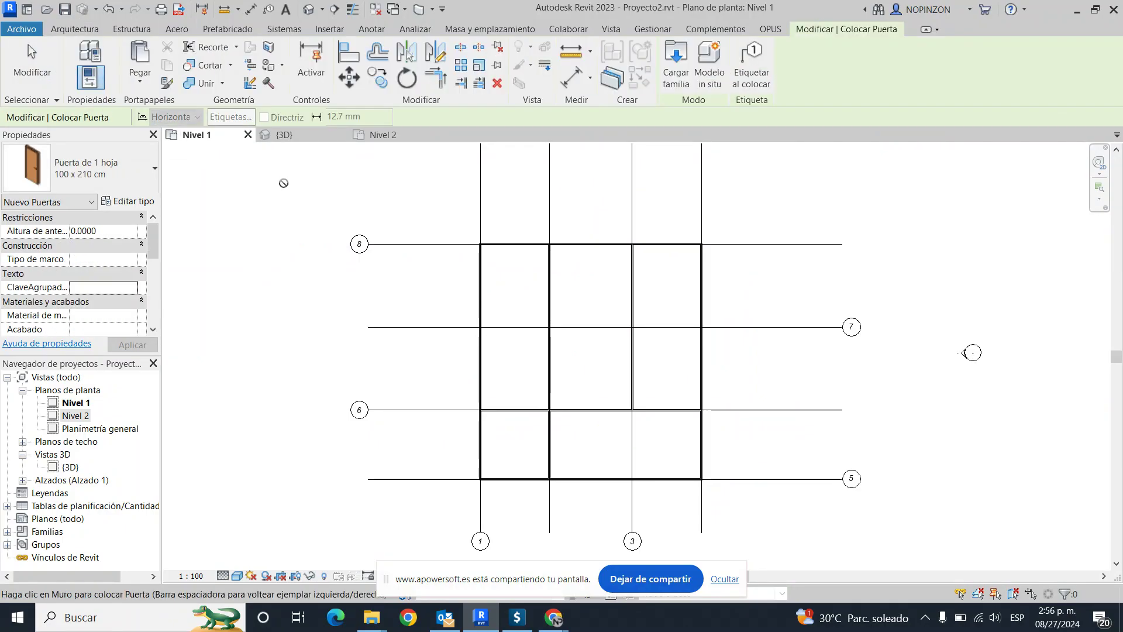
# Step: Place Puerta de 1 hoja 100 x 210 cm doors in the walls on grids 8, 6 (two), 3 (two) and 5
pyautogui.click(518, 256)
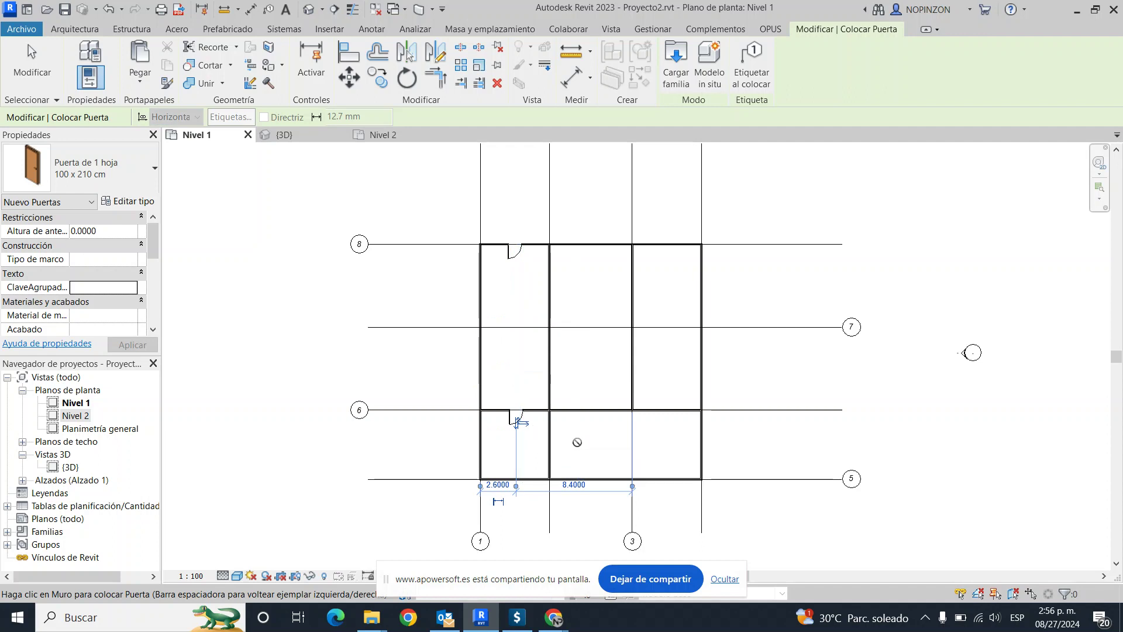
pyautogui.click(586, 405)
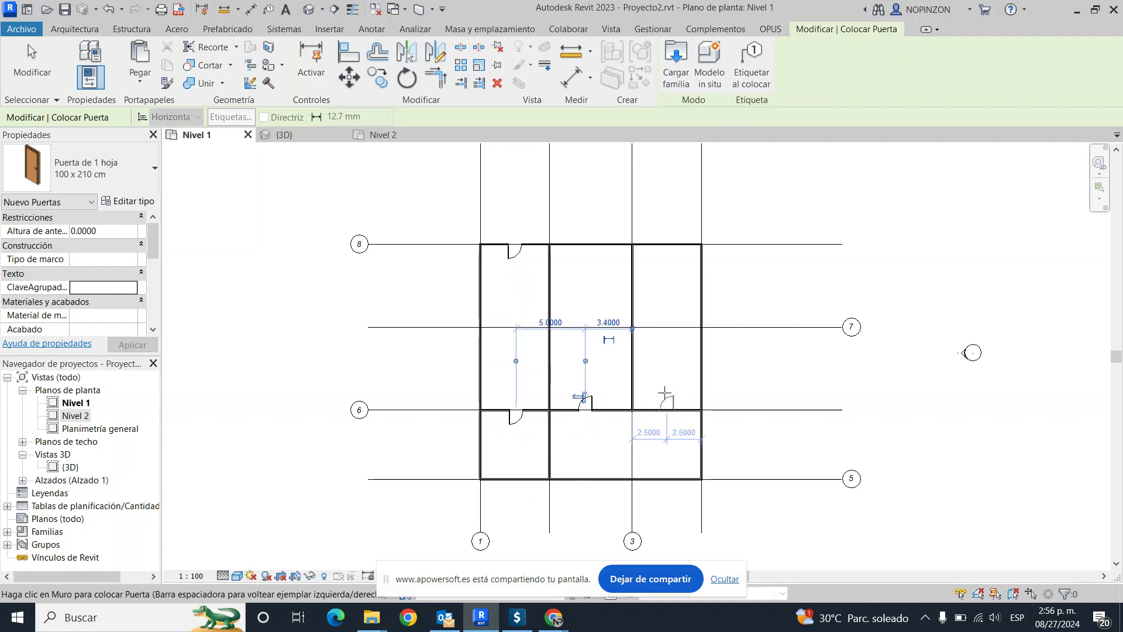
pyautogui.click(665, 404)
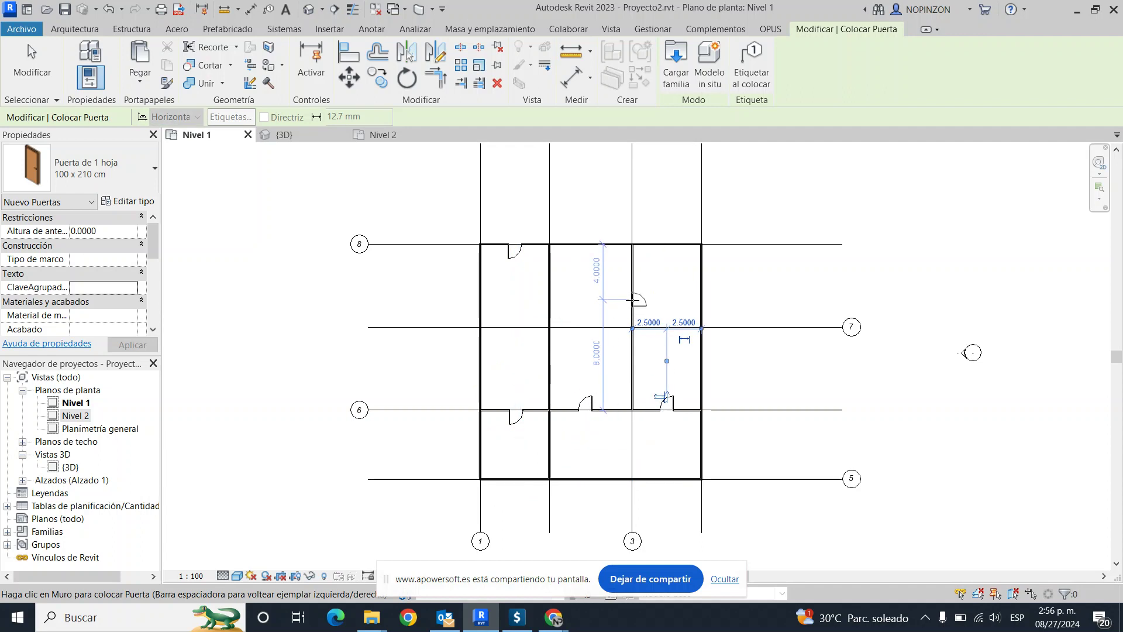
pyautogui.click(630, 371)
pyautogui.click(643, 296)
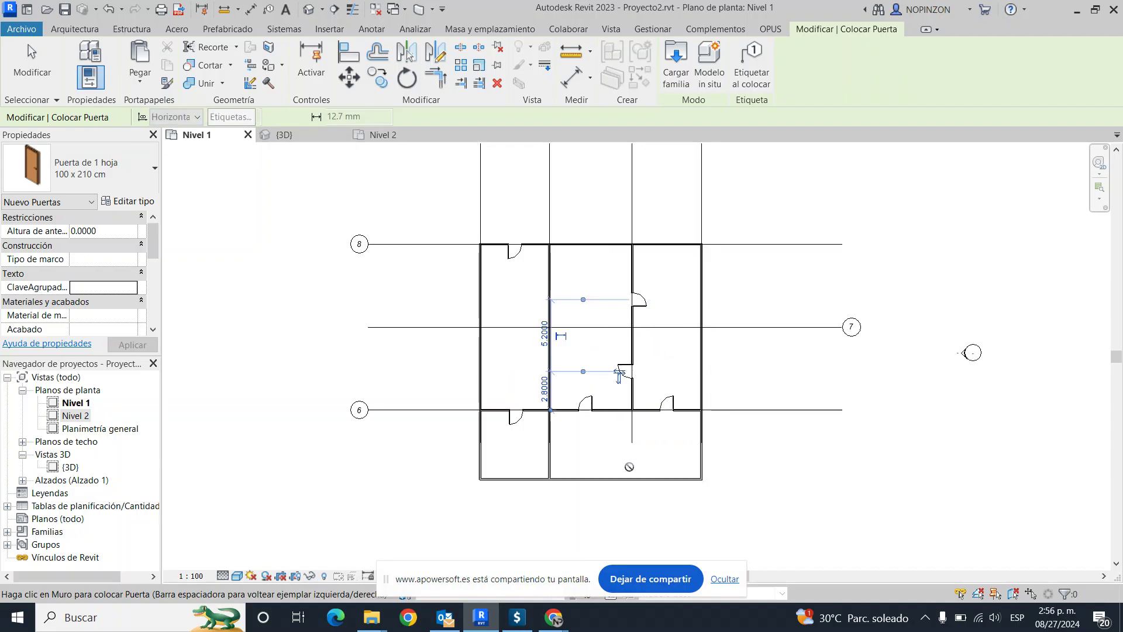
pyautogui.click(663, 477)
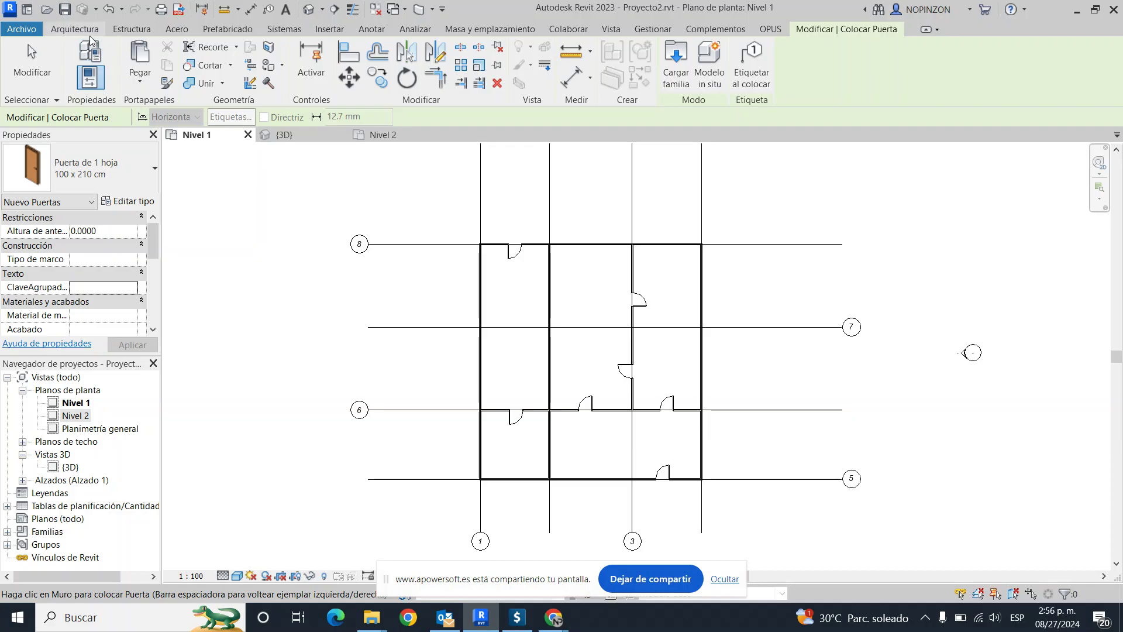
pyautogui.click(75, 29)
pyautogui.click(157, 47)
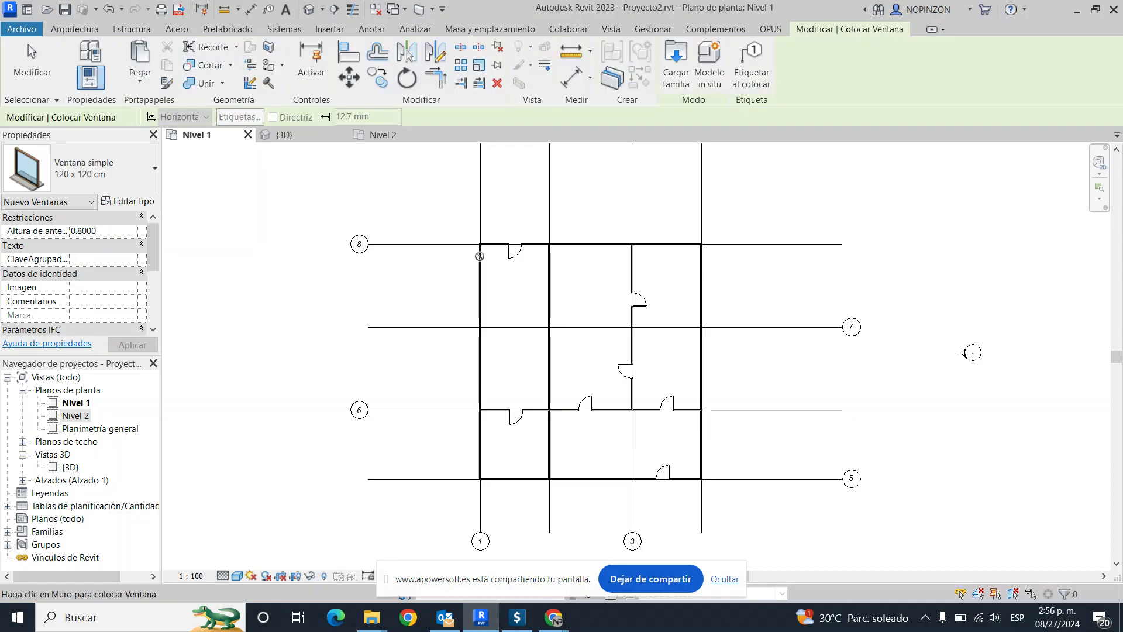
# Step: Place eight Ventana simple 120 x 120 cm windows around the top, right, bottom and left exterior walls
pyautogui.click(590, 244)
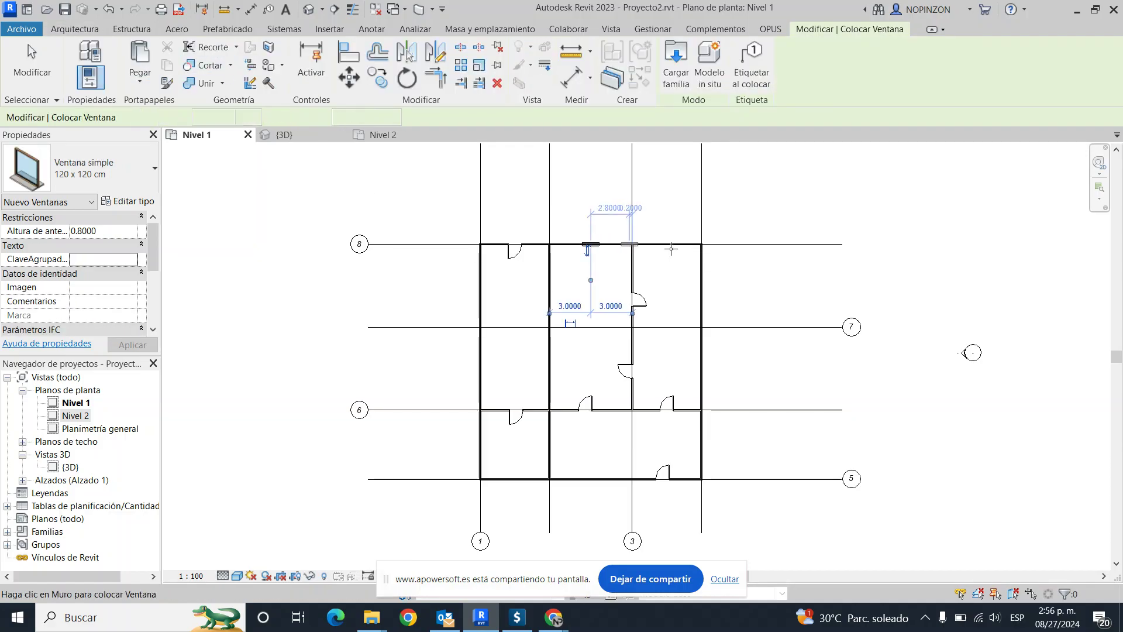
pyautogui.click(667, 244)
pyautogui.click(701, 283)
pyautogui.click(702, 442)
pyautogui.click(586, 480)
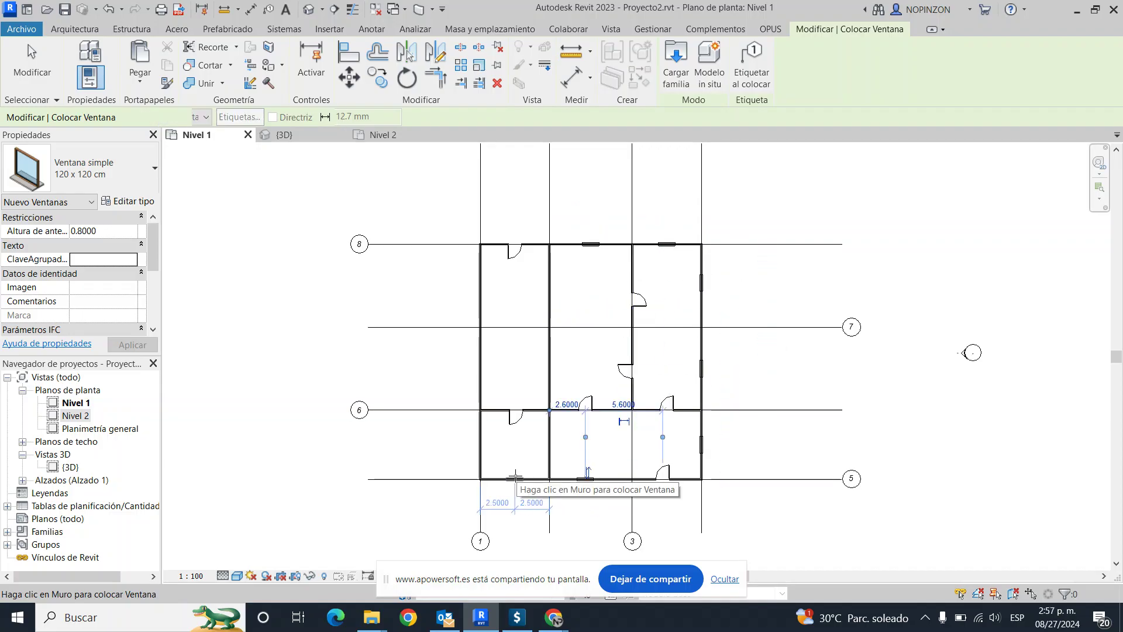
pyautogui.click(481, 444)
pyautogui.click(480, 366)
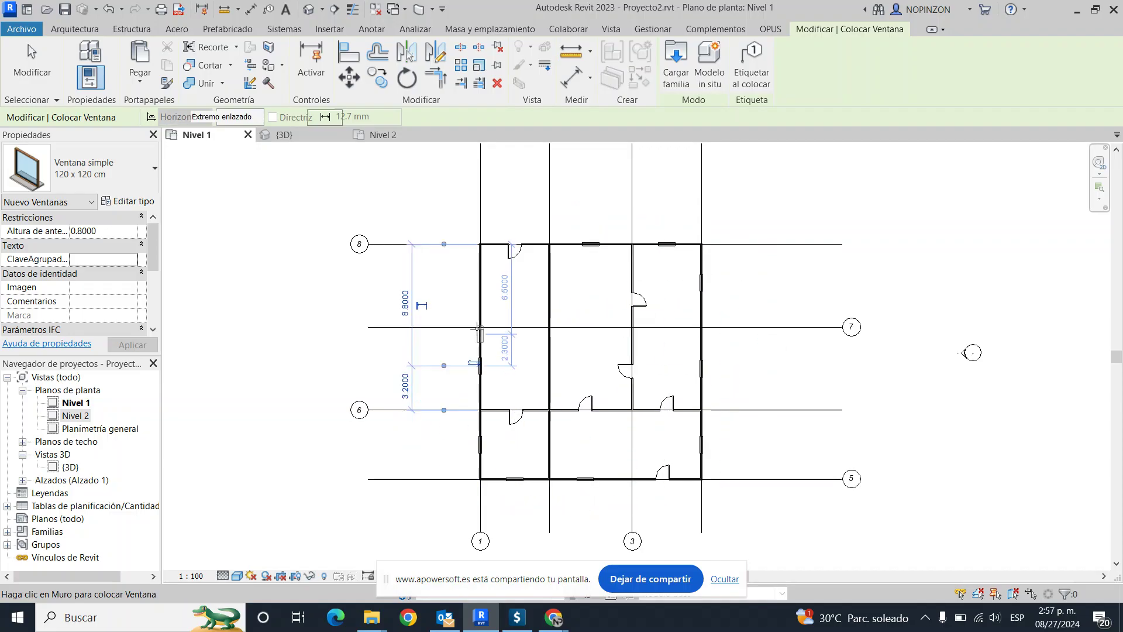
pyautogui.click(481, 286)
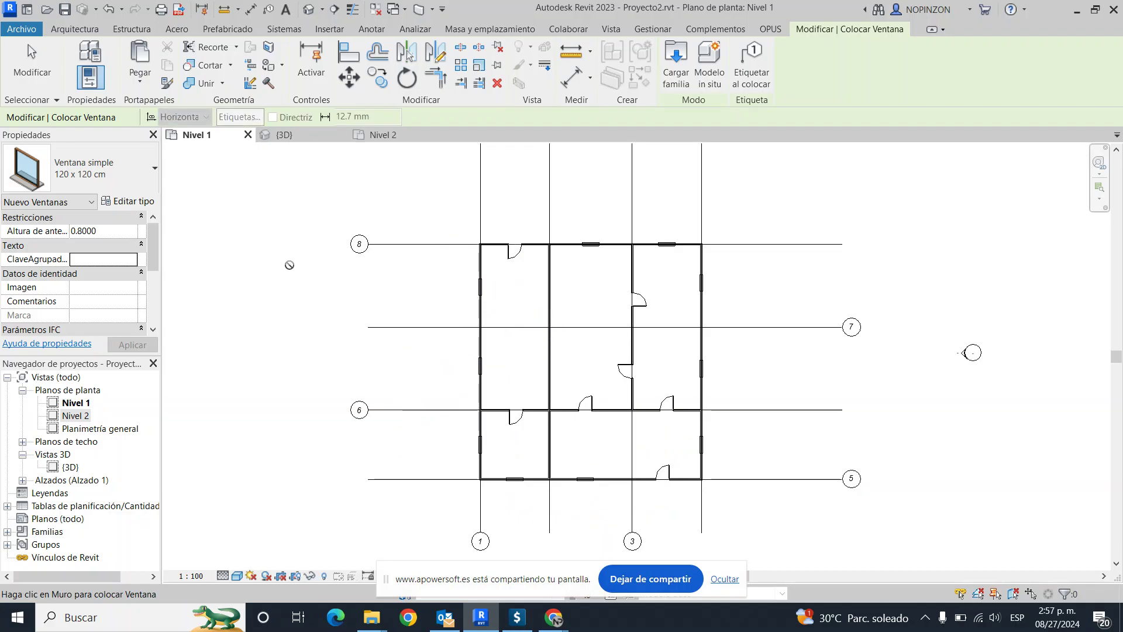
pyautogui.click(75, 29)
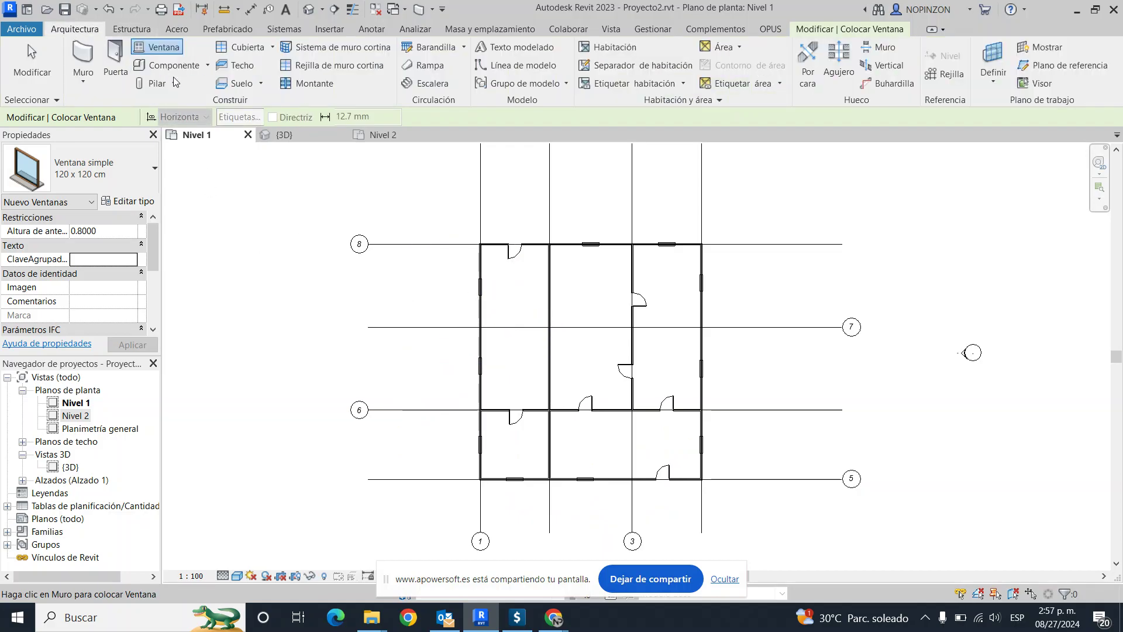
pyautogui.click(242, 84)
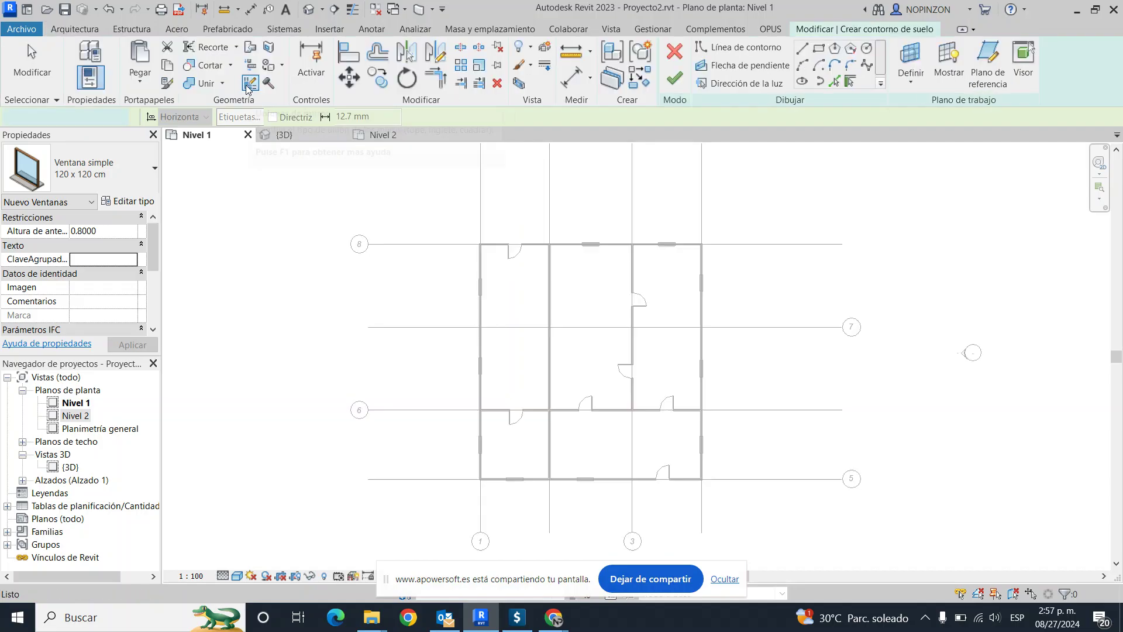
# Step: Pick the four exterior walls as the boundary and finish the PISO 4000 15 CM floor slab
pyautogui.click(490, 246)
pyautogui.click(481, 294)
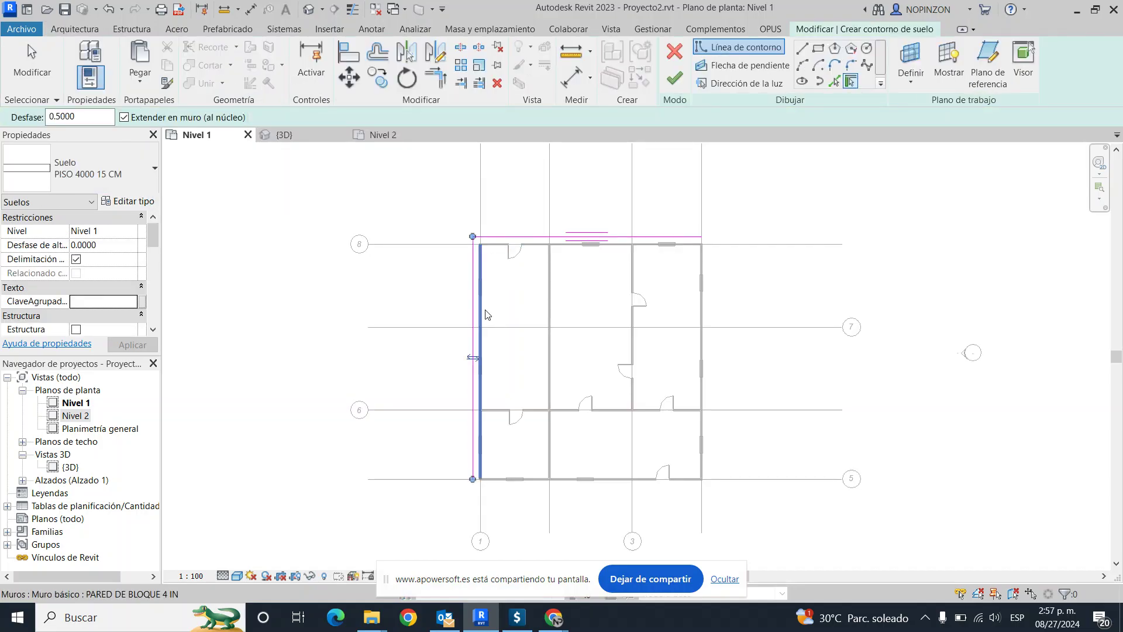
pyautogui.click(535, 487)
pyautogui.click(707, 385)
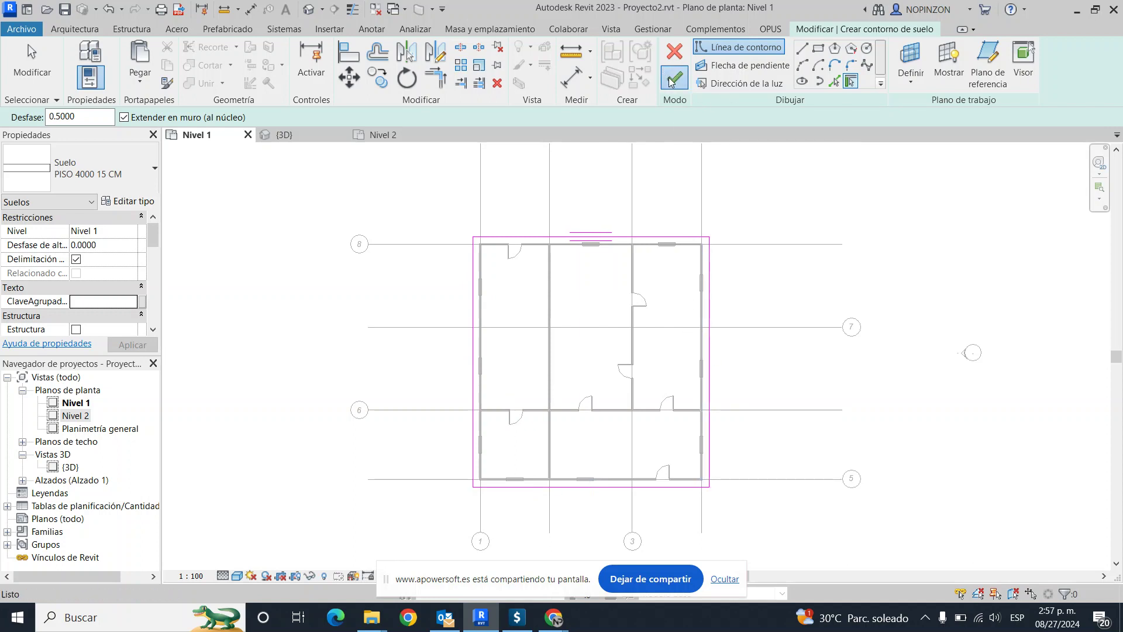
pyautogui.click(672, 81)
pyautogui.click(456, 269)
pyautogui.scroll(-1, 351, 256)
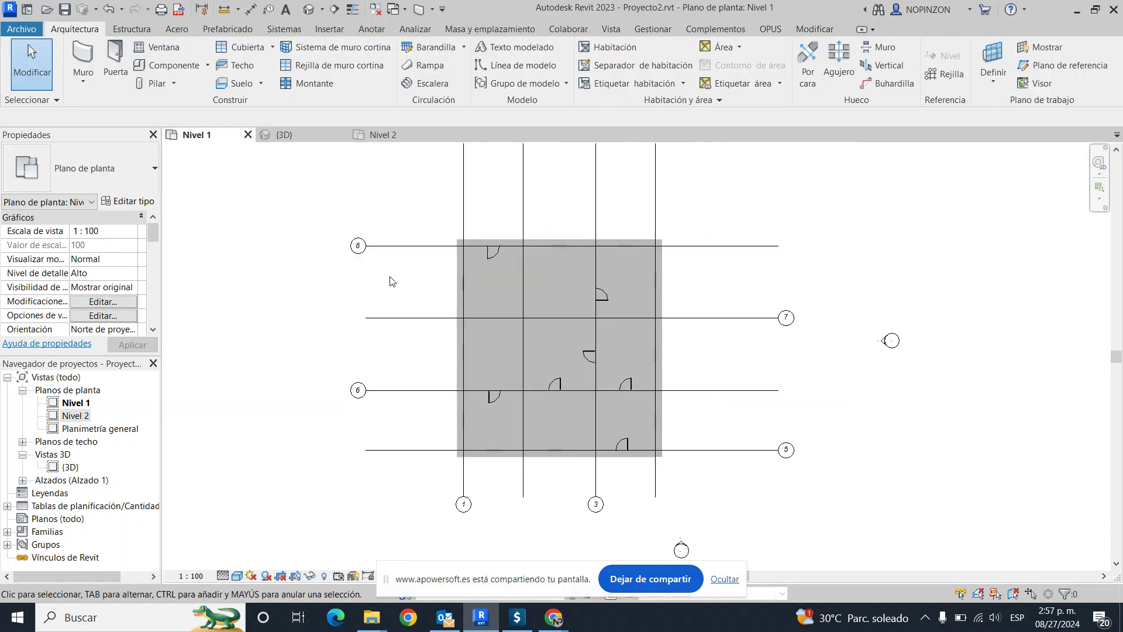
pyautogui.click(277, 137)
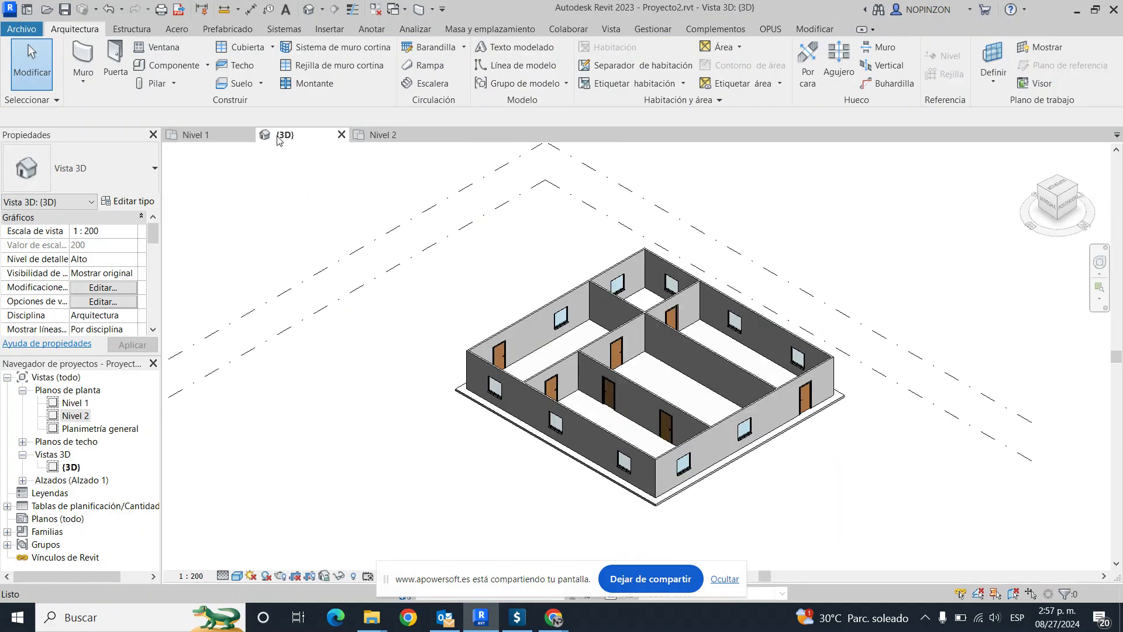
pyautogui.scroll(2, 840, 481)
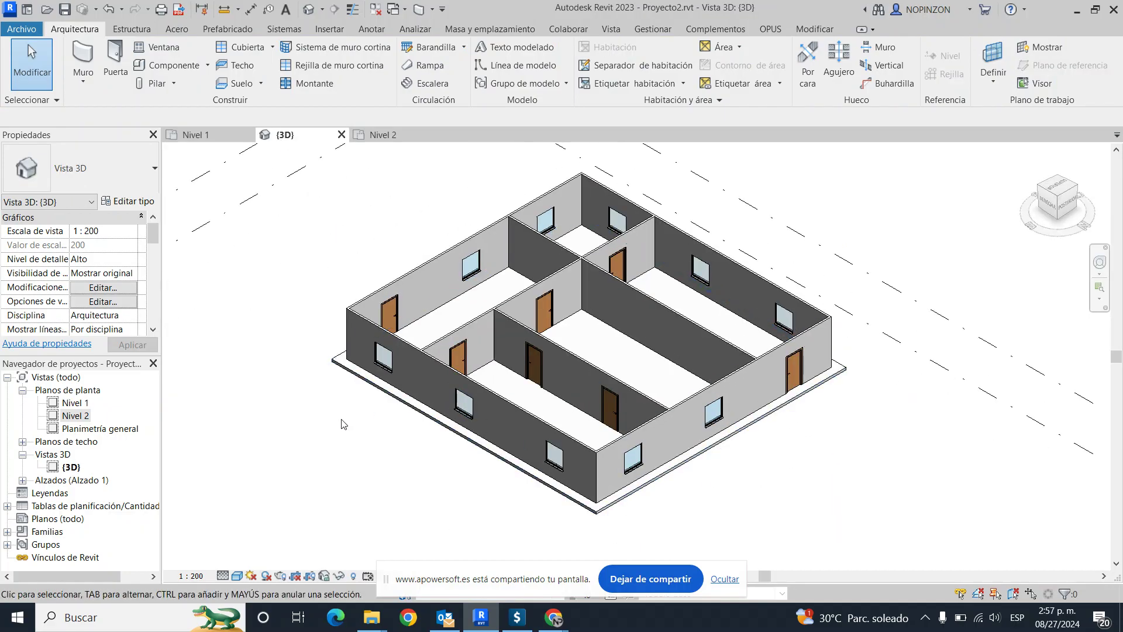
pyautogui.scroll(-1, 594, 453)
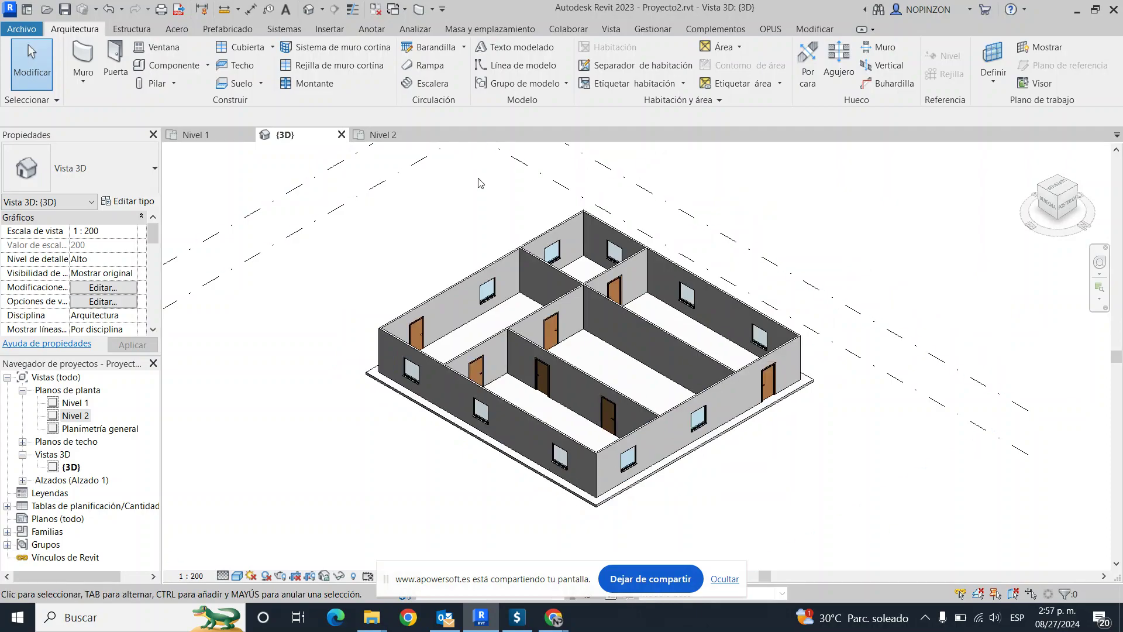
pyautogui.click(212, 135)
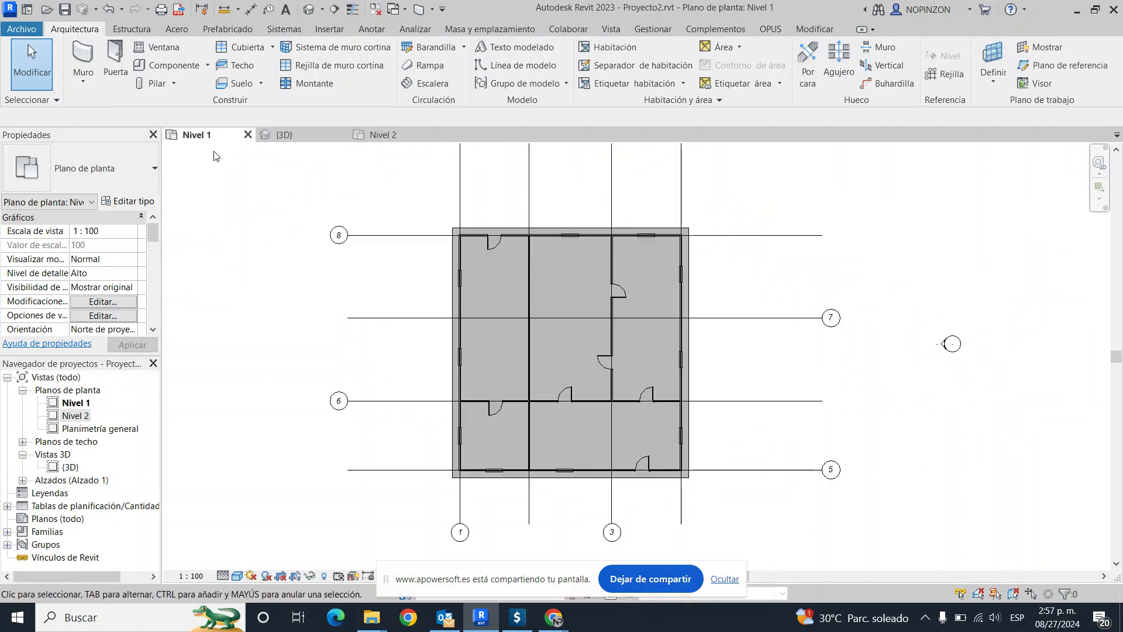
pyautogui.moveTo(390, 196); pyautogui.dragTo(809, 548)
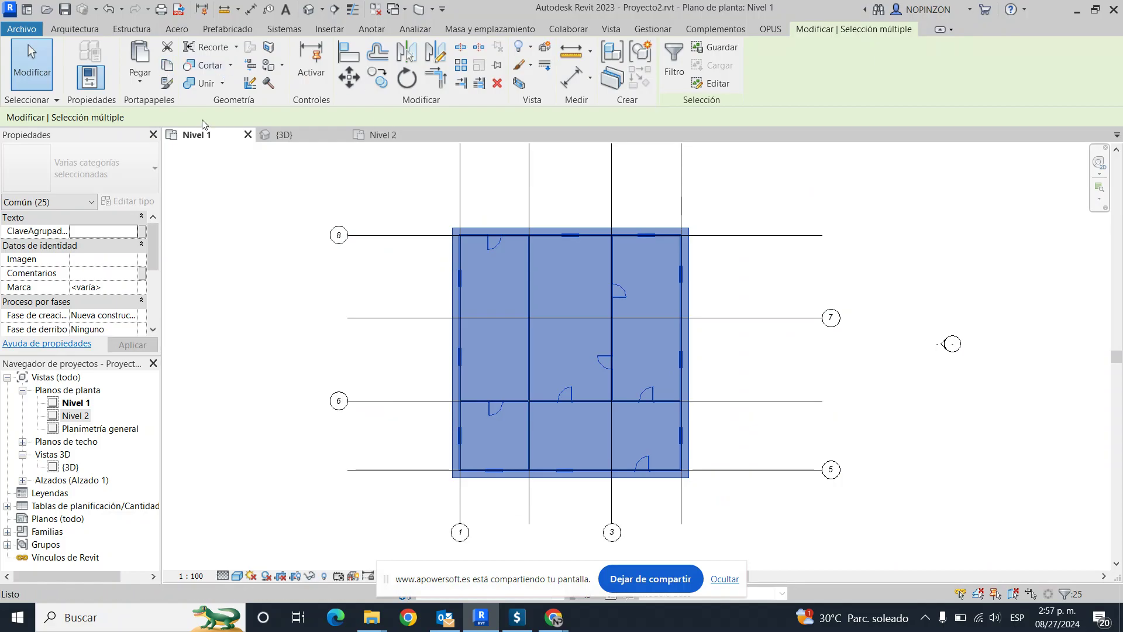
# Step: Paste the copied Nivel 1 elements aligned to the Nivel 2 level
pyautogui.click(383, 134)
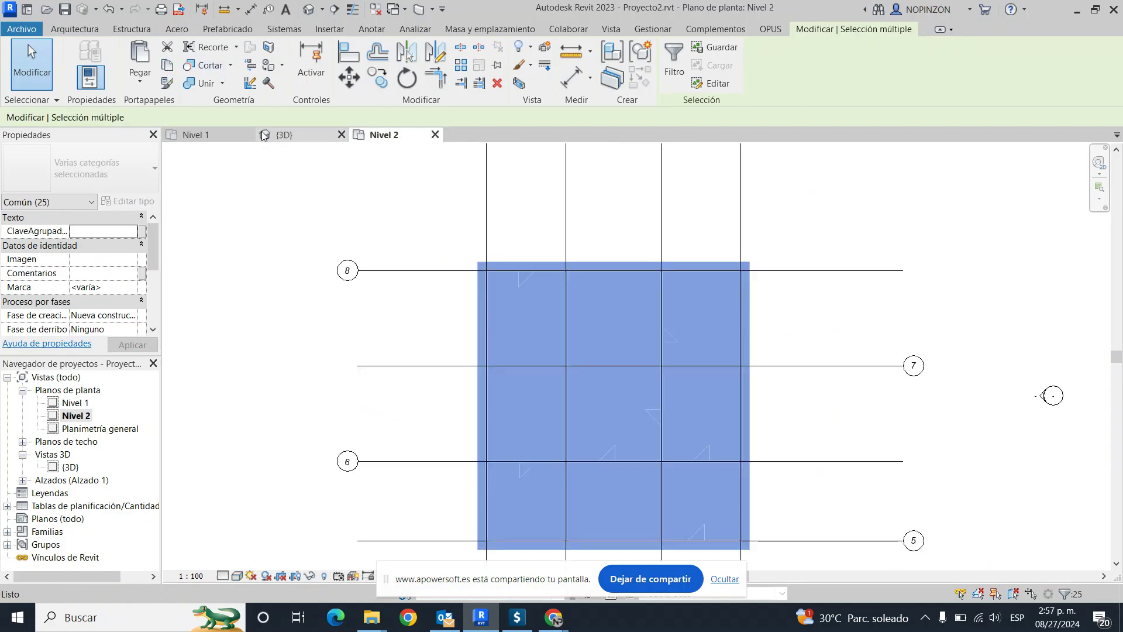
pyautogui.click(140, 79)
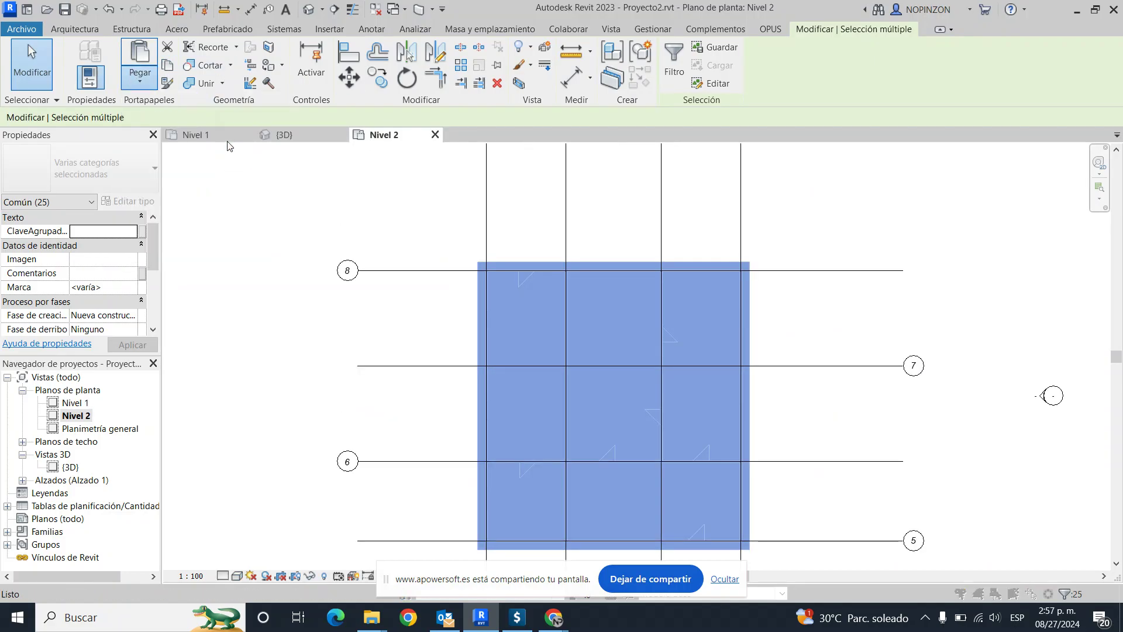
pyautogui.click(532, 222)
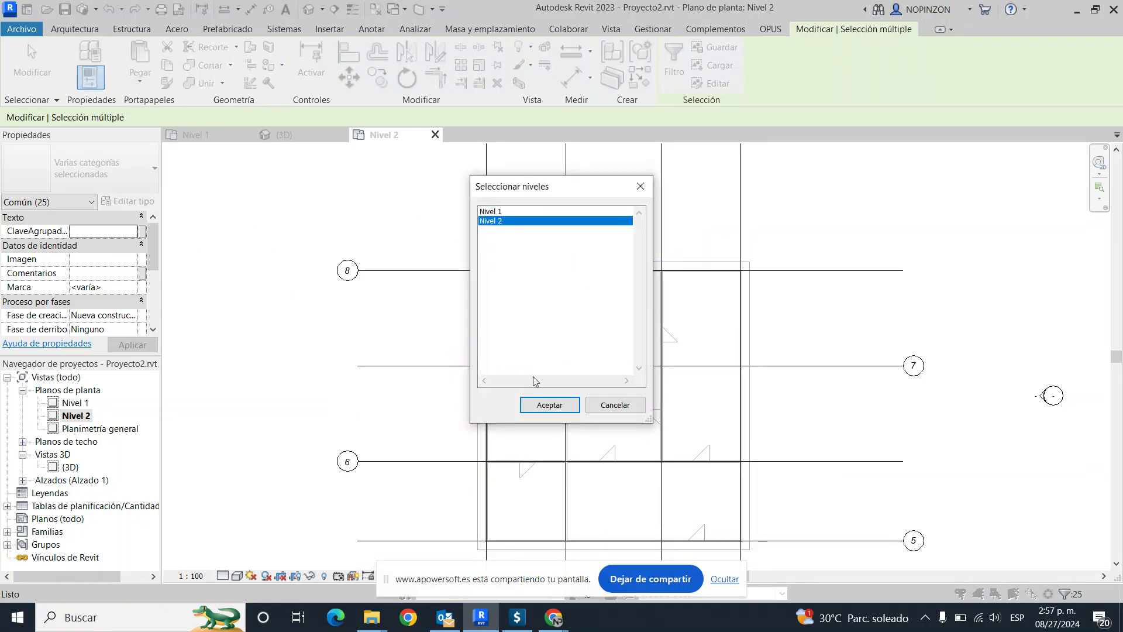
pyautogui.click(543, 401)
# Step: Check the two-storey house in the 3D view, then return to the Nivel 1 plan
pyautogui.click(284, 136)
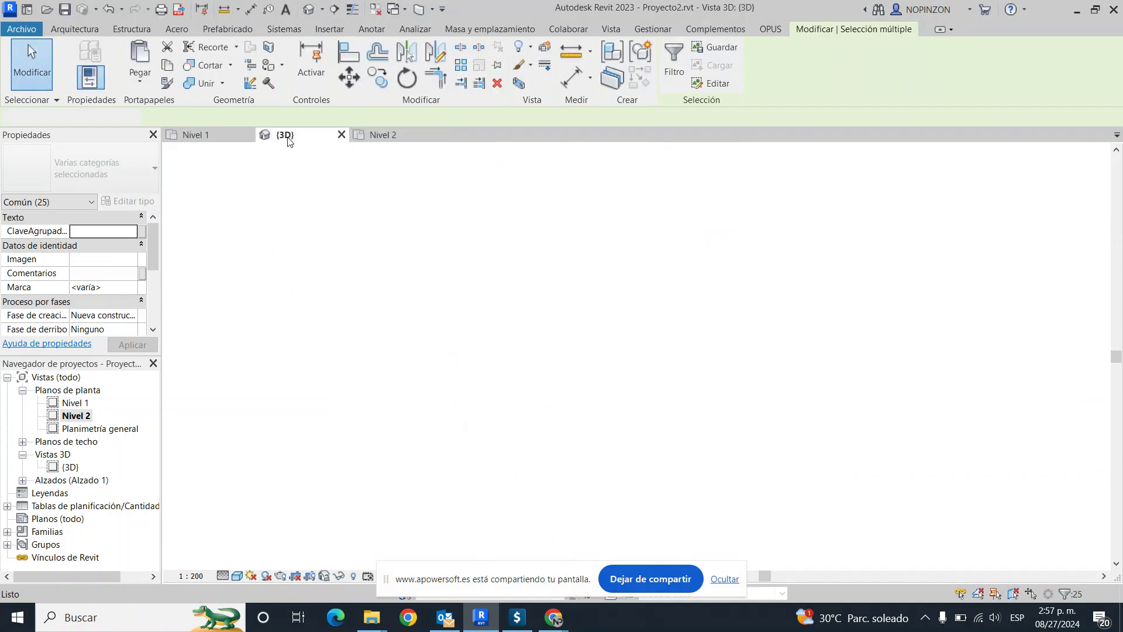
pyautogui.click(840, 428)
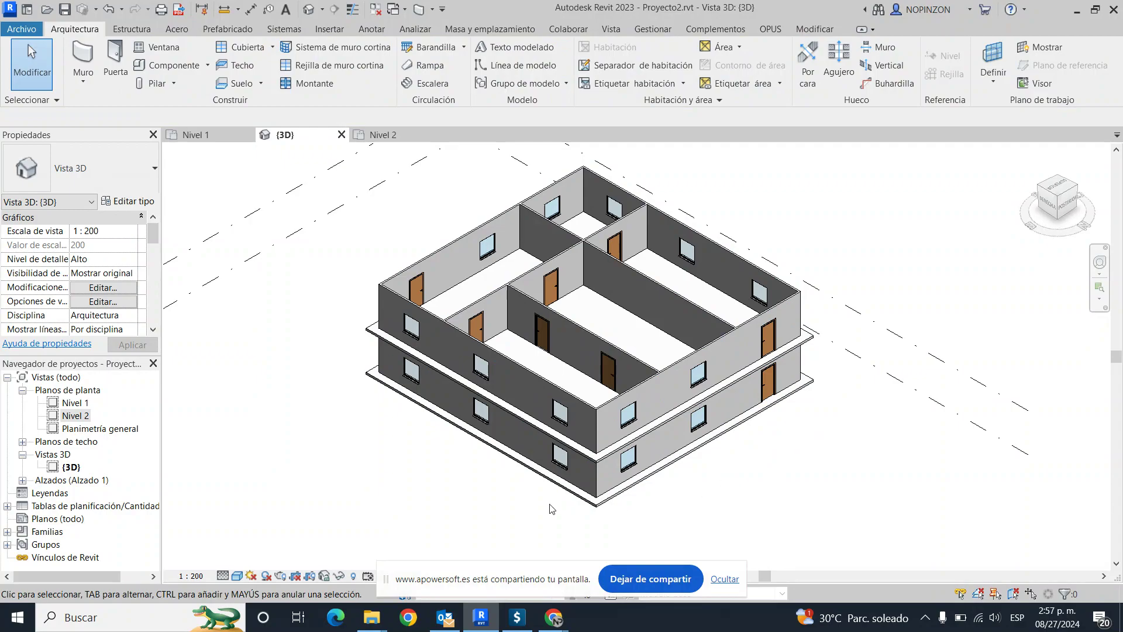
pyautogui.moveTo(551, 508); pyautogui.dragTo(576, 544, button='middle')
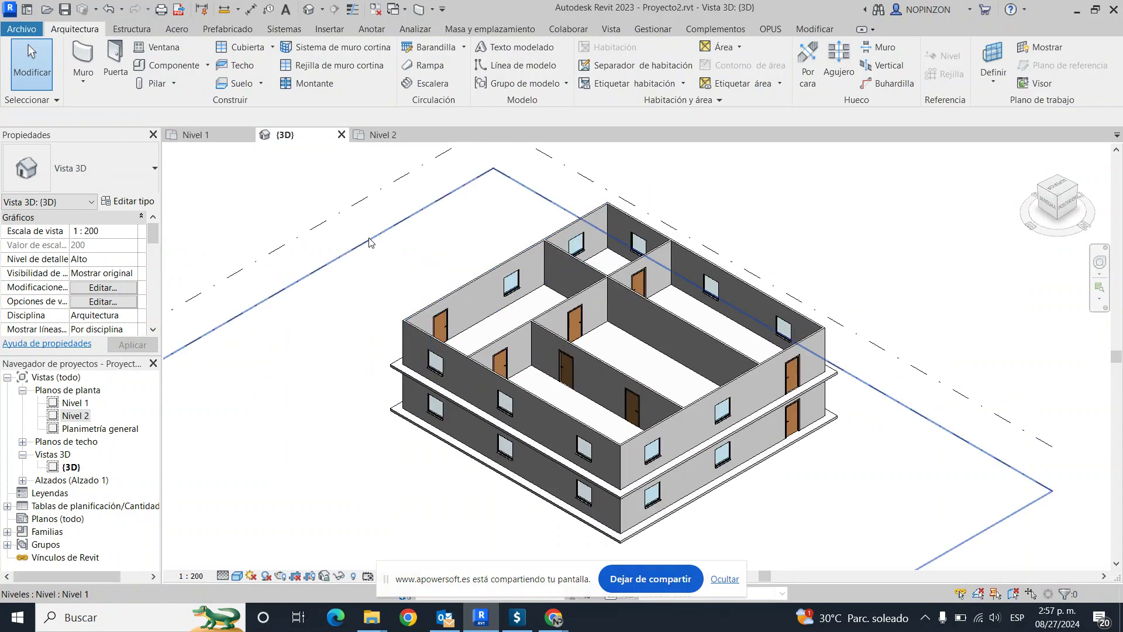
pyautogui.click(196, 135)
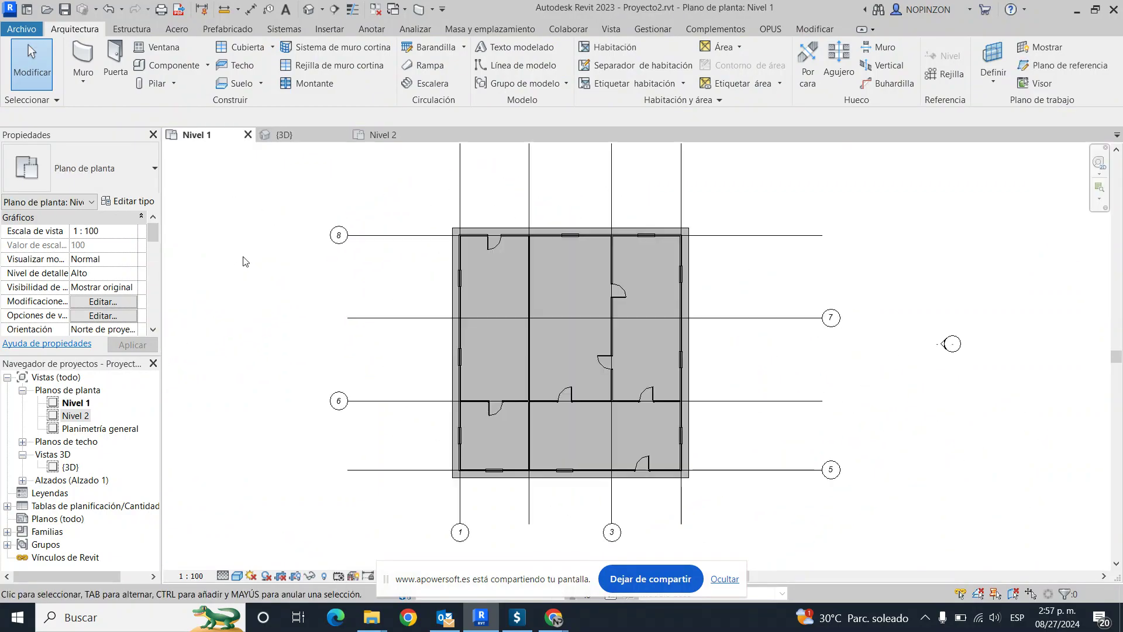
pyautogui.scroll(1, 471, 241)
pyautogui.scroll(2, 471, 241)
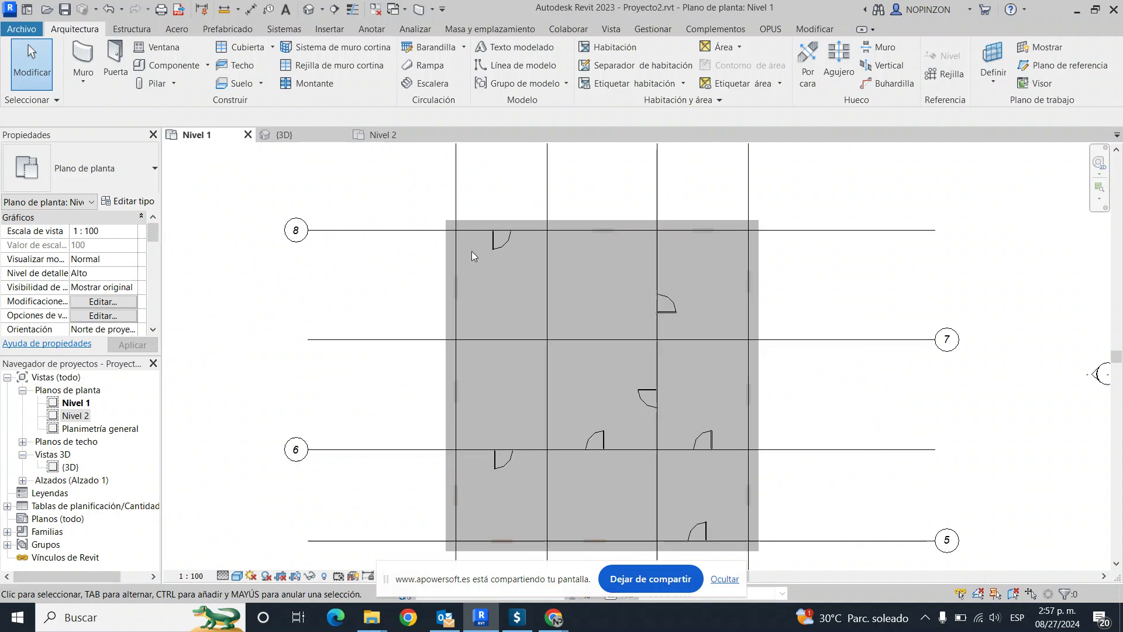
pyautogui.scroll(-1, 359, 232)
pyautogui.scroll(-1, 421, 376)
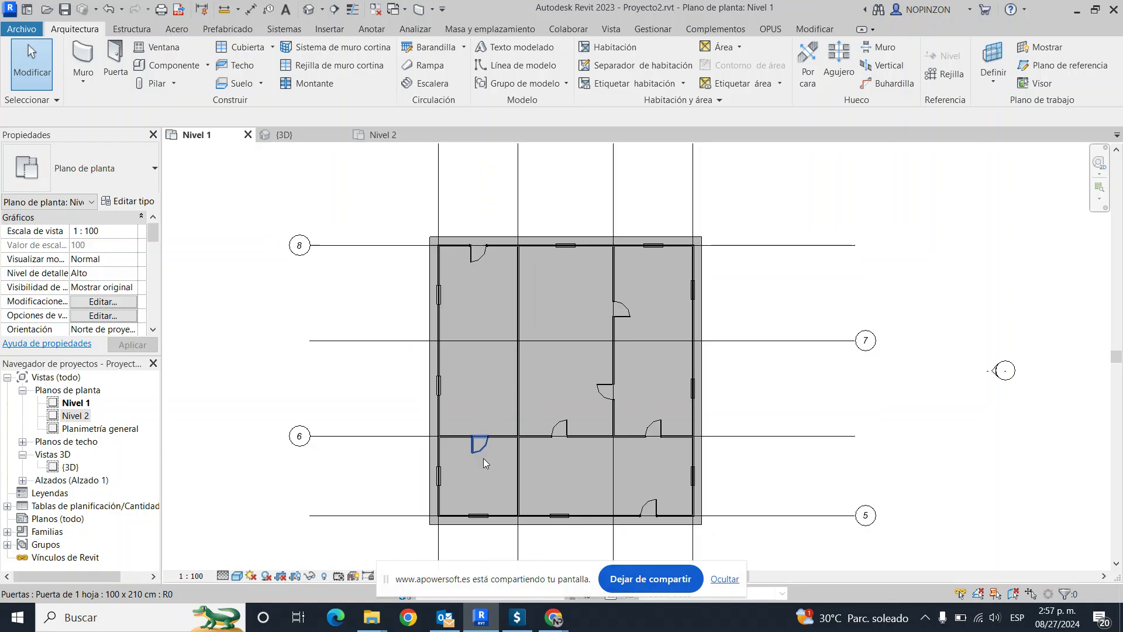
pyautogui.click(514, 619)
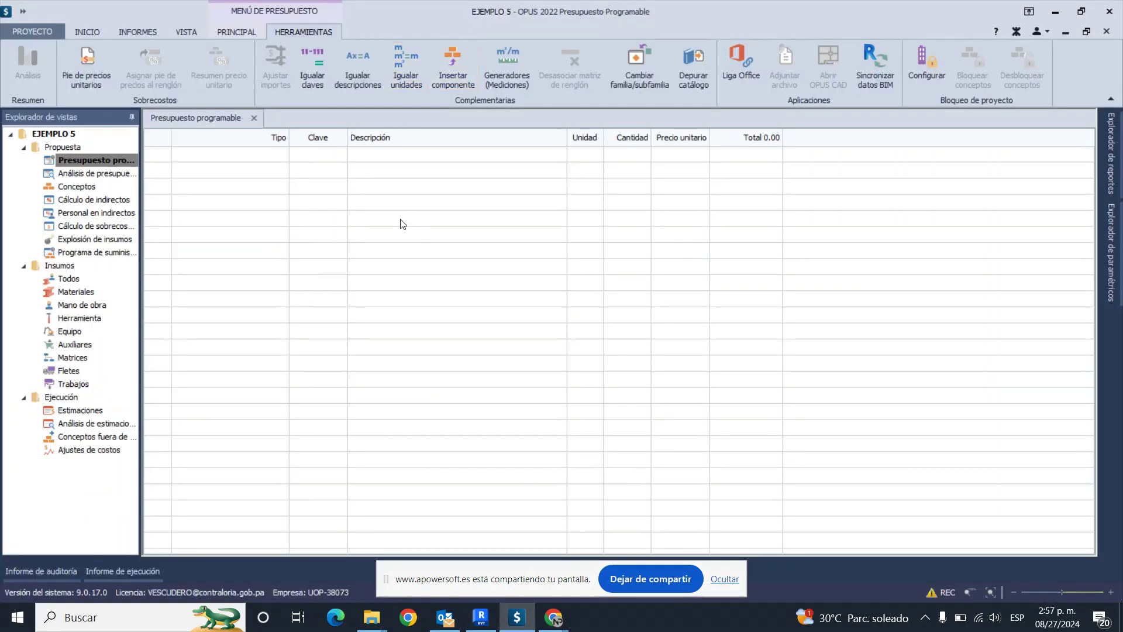
# Step: Add a chapter row and two subchapter rows beneath it in the budget
pyautogui.click(94, 30)
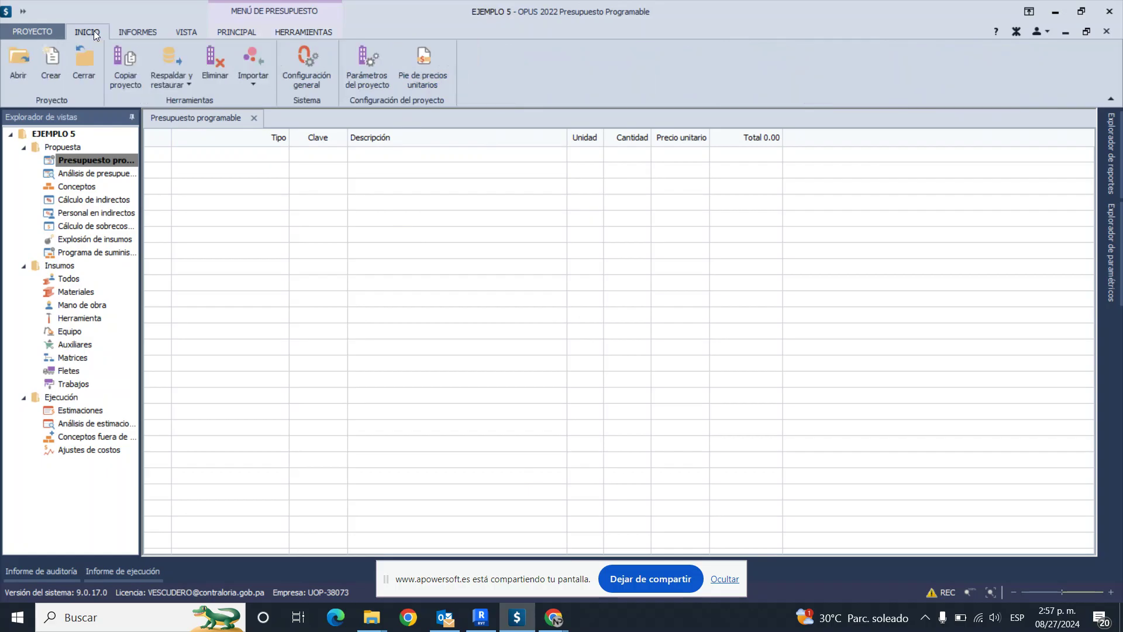
pyautogui.click(240, 33)
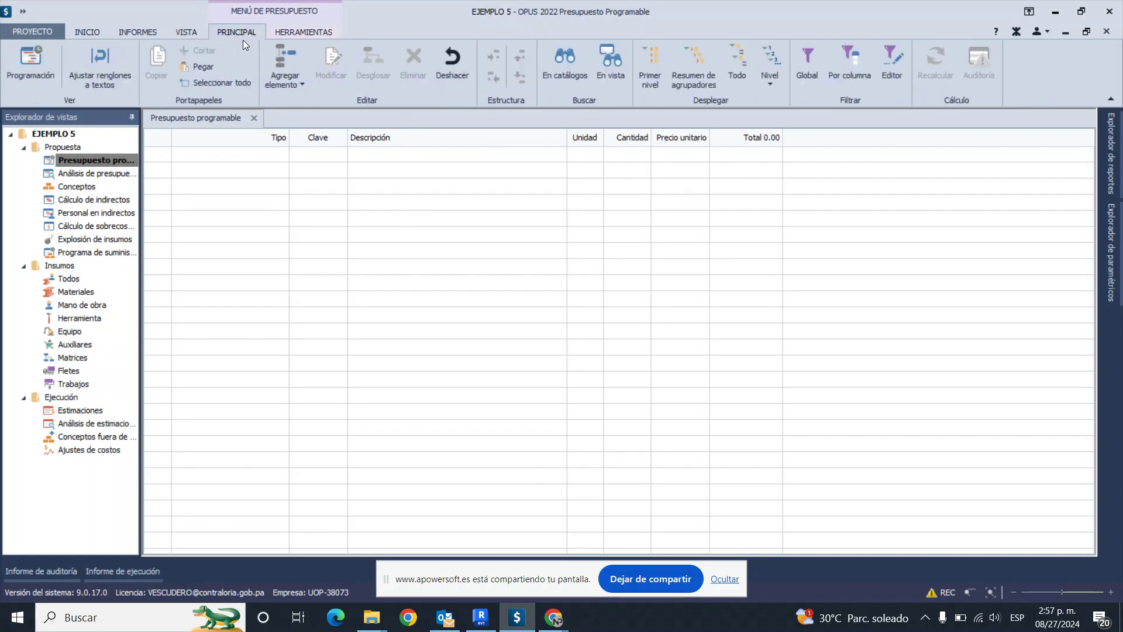
pyautogui.click(286, 82)
pyautogui.click(321, 115)
pyautogui.click(299, 79)
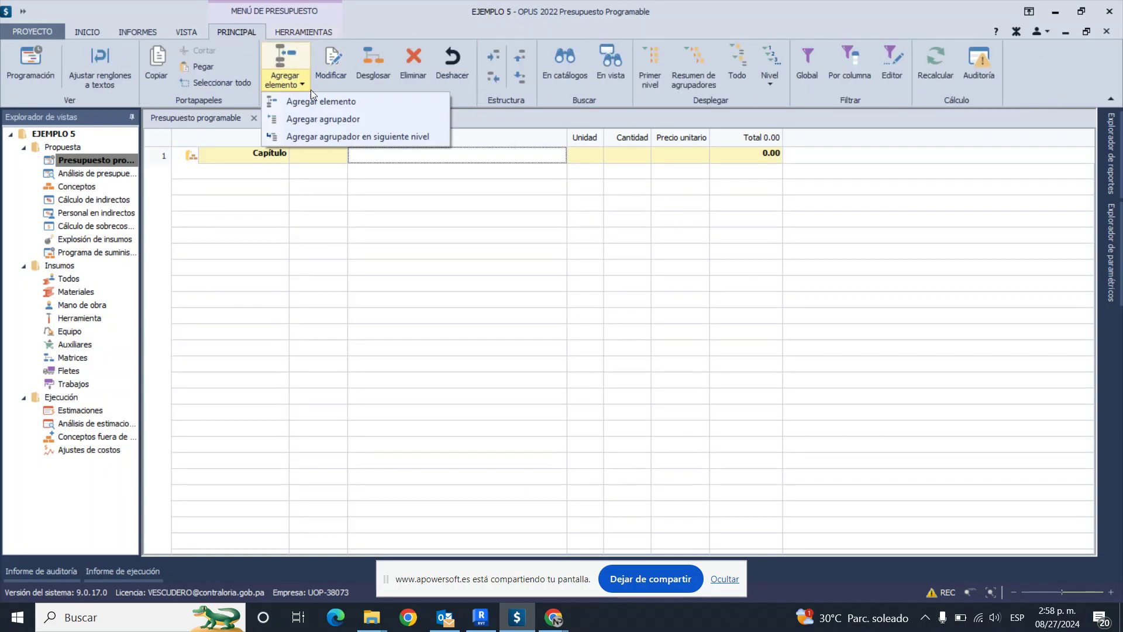
pyautogui.click(329, 133)
pyautogui.click(300, 86)
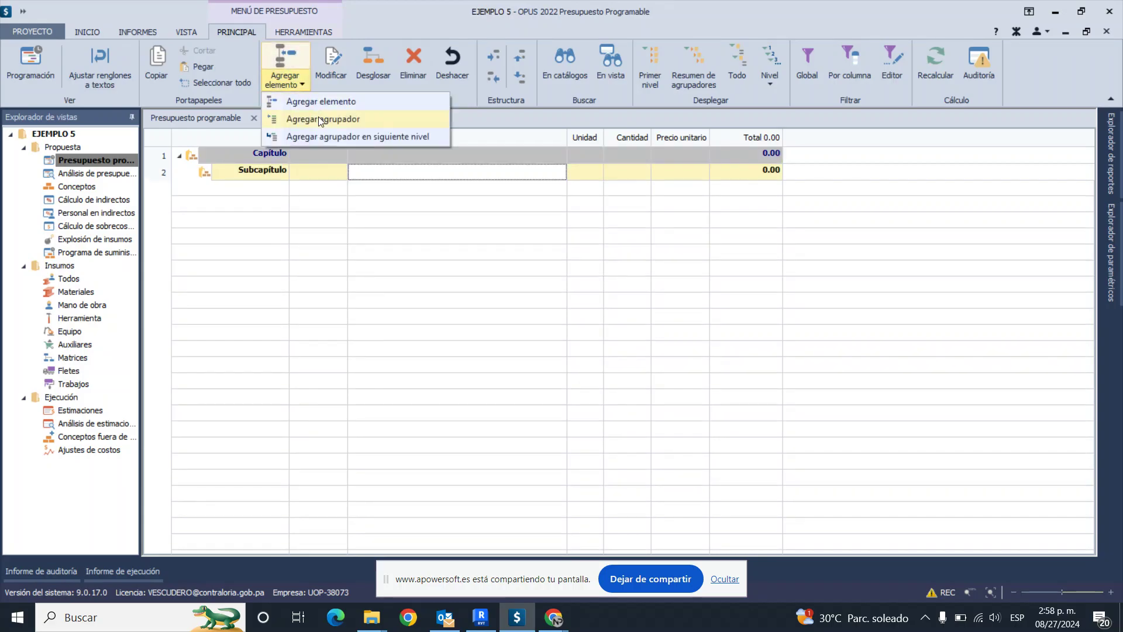
pyautogui.click(321, 119)
# Step: Name the rows EDIFICIO 2 PLANTAS, PLANTA BAJA and PLANTA ALTA
pyautogui.click(387, 152)
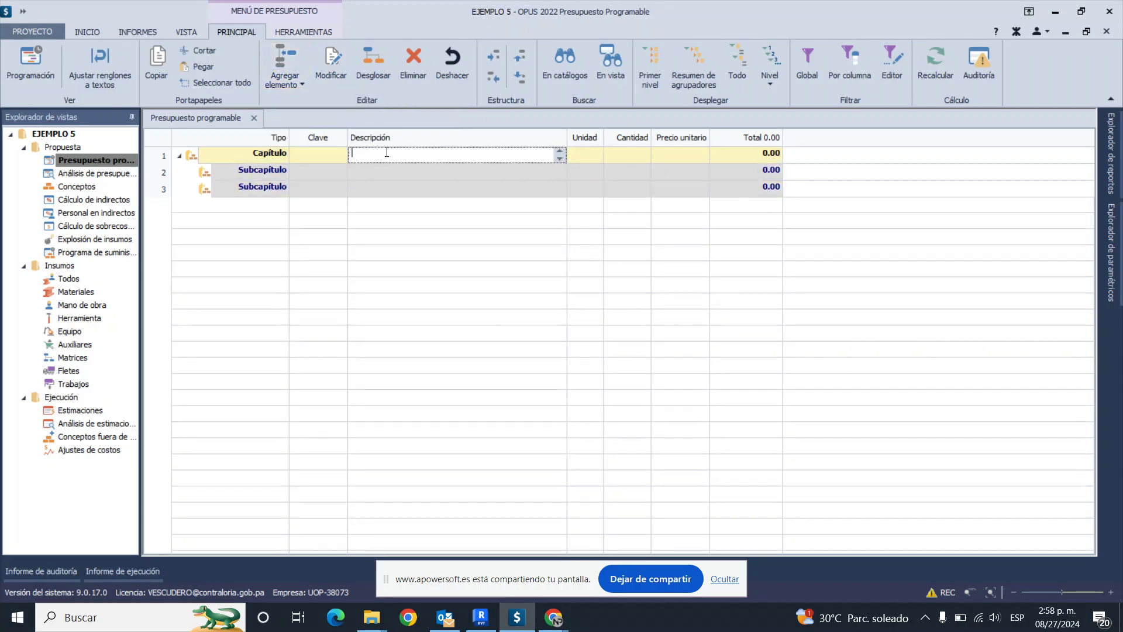
pyautogui.write('EDIFICIO 2 PLANTAS')
pyautogui.click(376, 175)
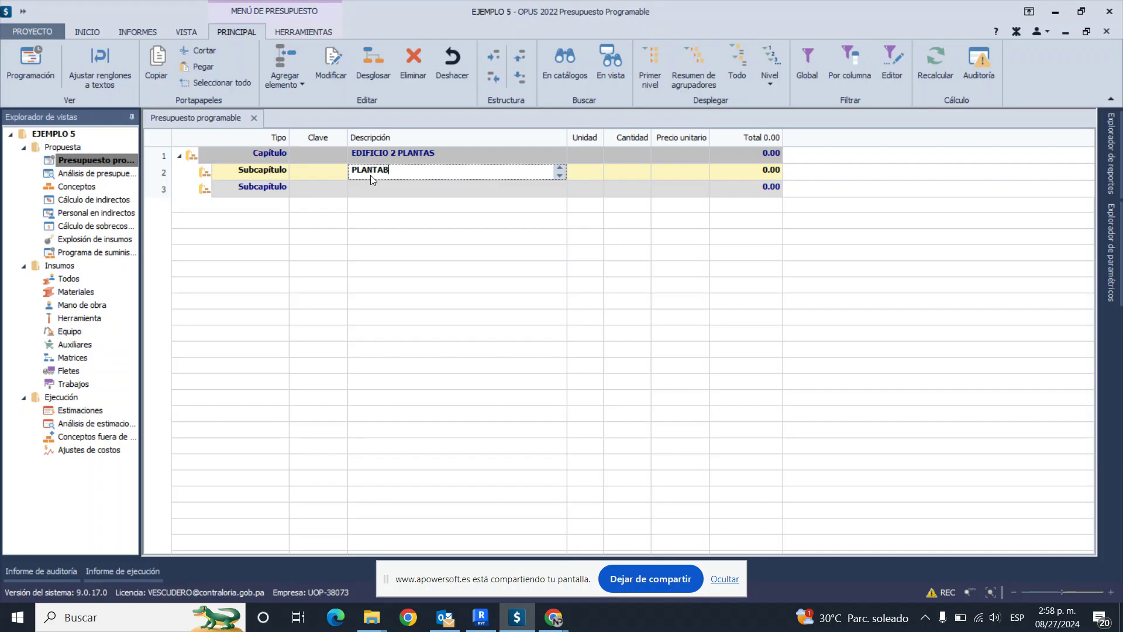
pyautogui.write('BAJA')
pyautogui.click(365, 189)
pyautogui.write('PLANTA ALTA')
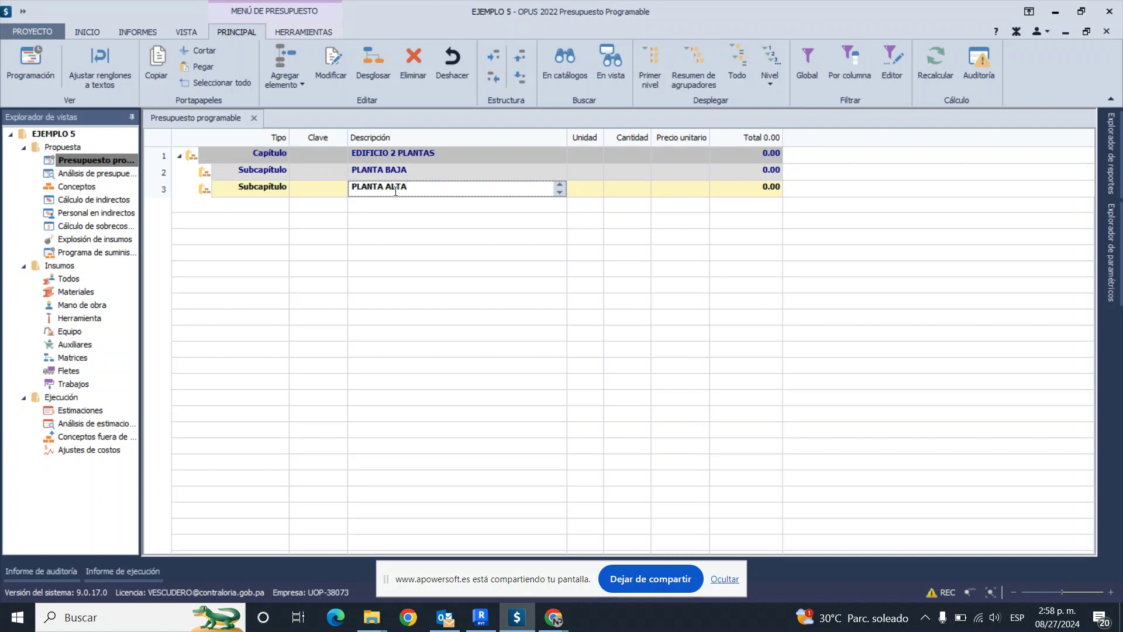
pyautogui.click(386, 174)
pyautogui.click(286, 79)
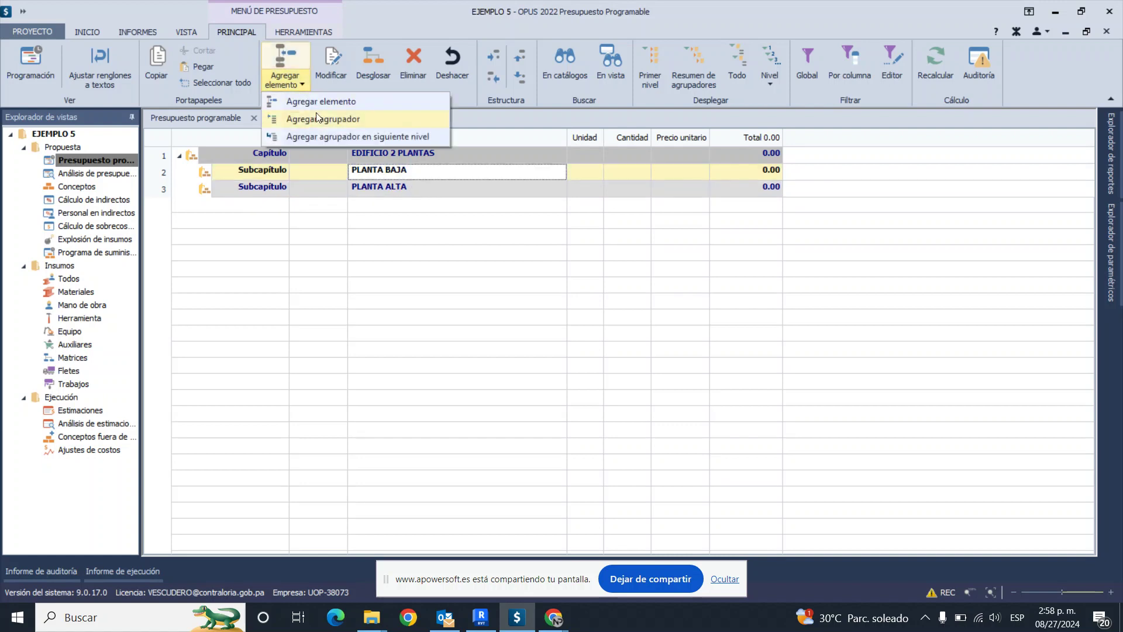
# Step: Add three groups under PLANTA BAJA named PISO, ALBAÑILERÍA and PUERTAS Y VENTANAS
pyautogui.click(332, 135)
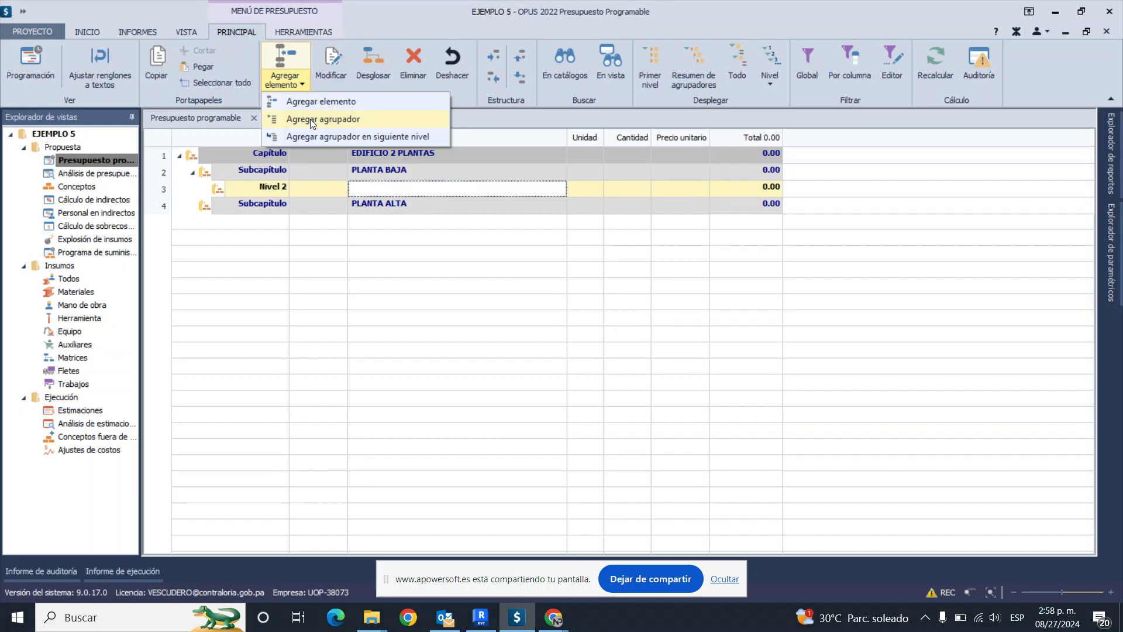
pyautogui.click(310, 118)
pyautogui.click(300, 83)
pyautogui.click(308, 118)
pyautogui.click(385, 188)
pyautogui.write('PISO')
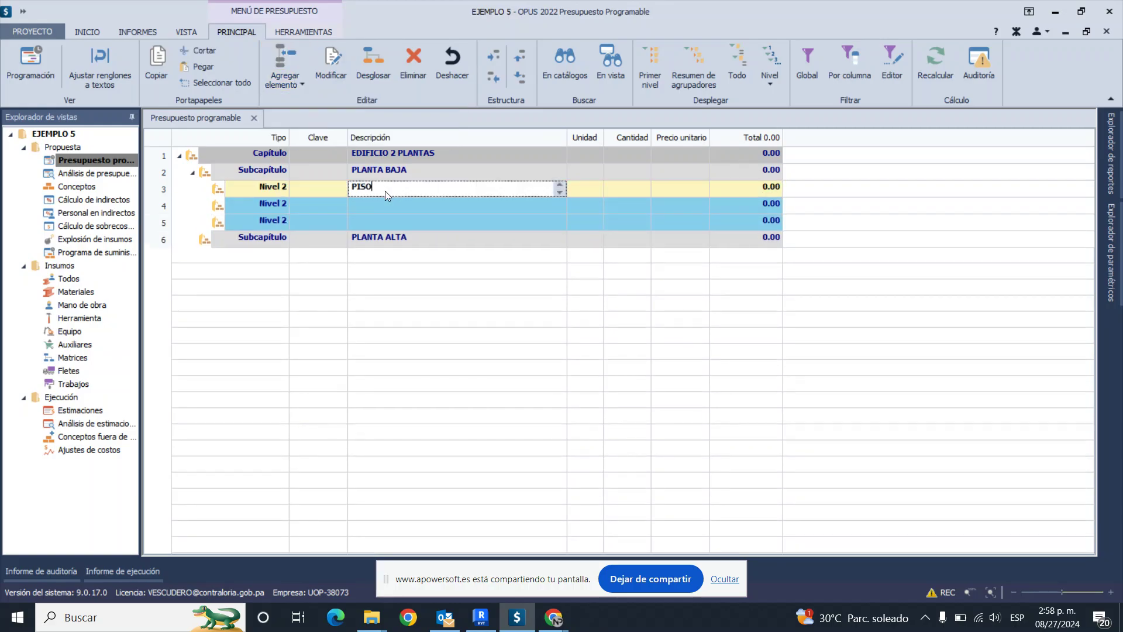
pyautogui.click(381, 208)
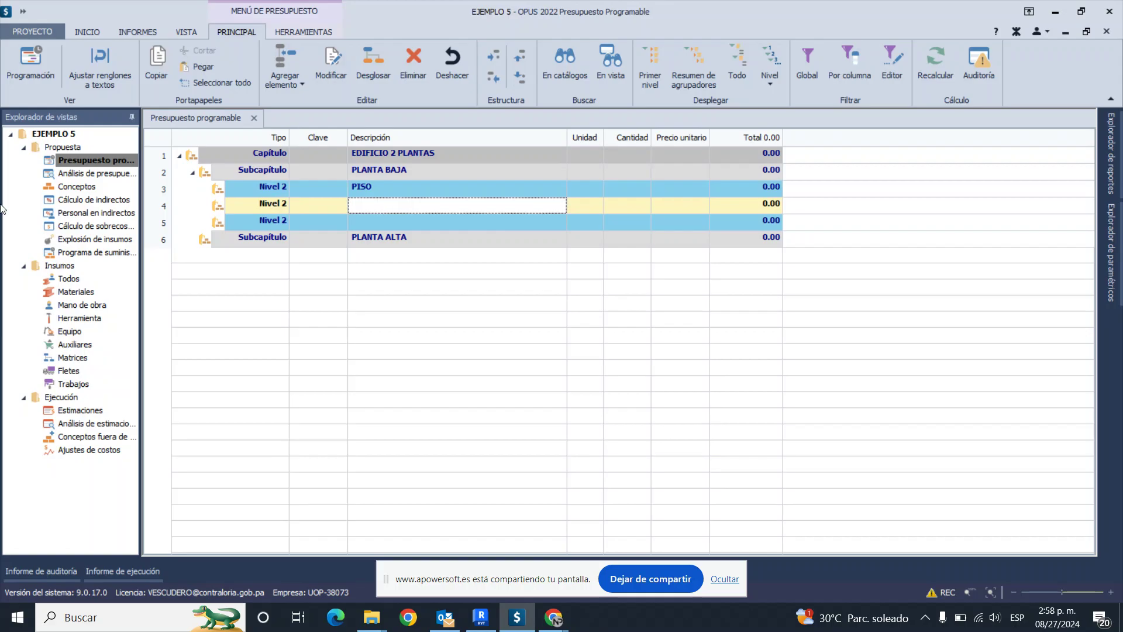
pyautogui.click(375, 206)
pyautogui.write('ALBAÑILERÍA')
pyautogui.click(451, 223)
pyautogui.click(434, 220)
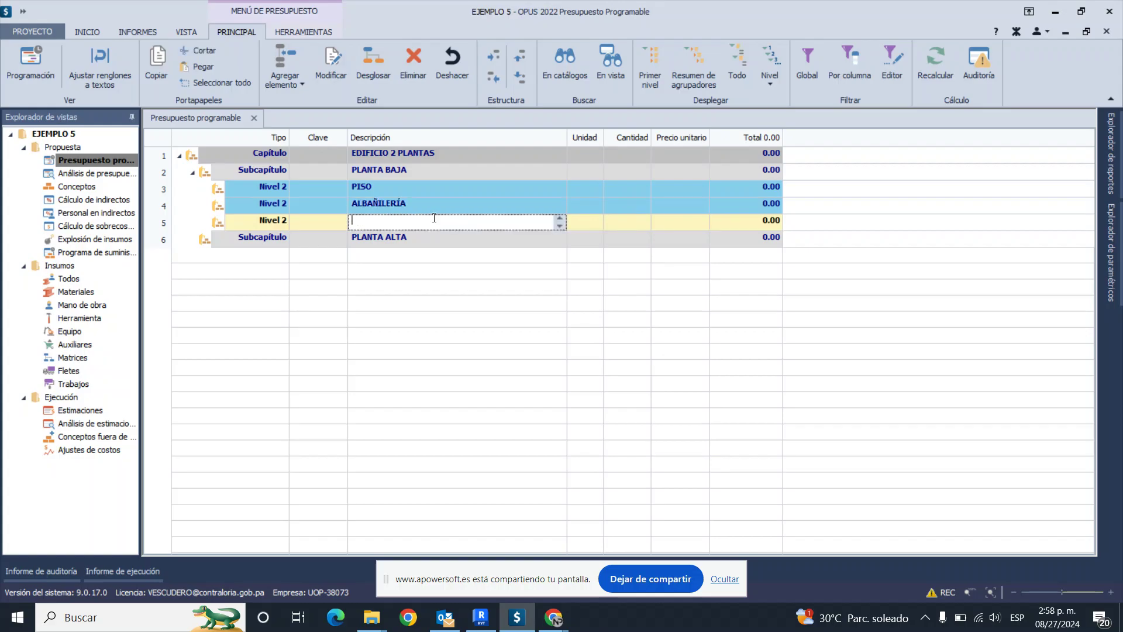
pyautogui.write('PUERTAS Y VEN')
pyautogui.write('TANAS')
pyautogui.press('Return')
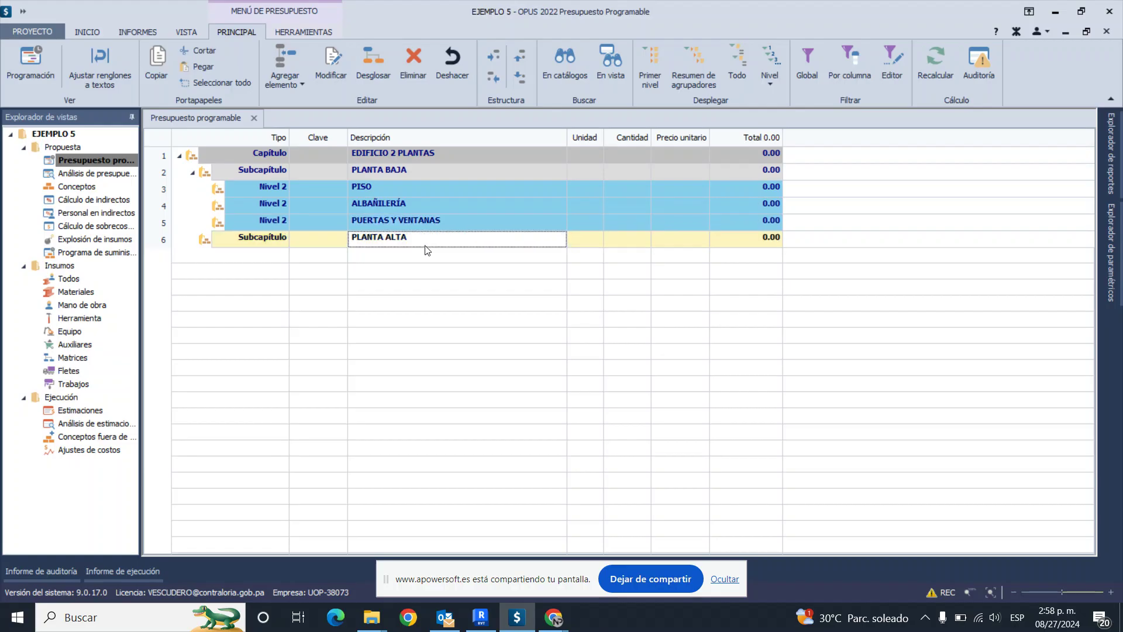
# Step: Copy the three groups and paste them under PLANTA ALTA
pyautogui.click(398, 191)
pyautogui.keyDown('shift'); pyautogui.click(369, 222); pyautogui.keyUp('shift')
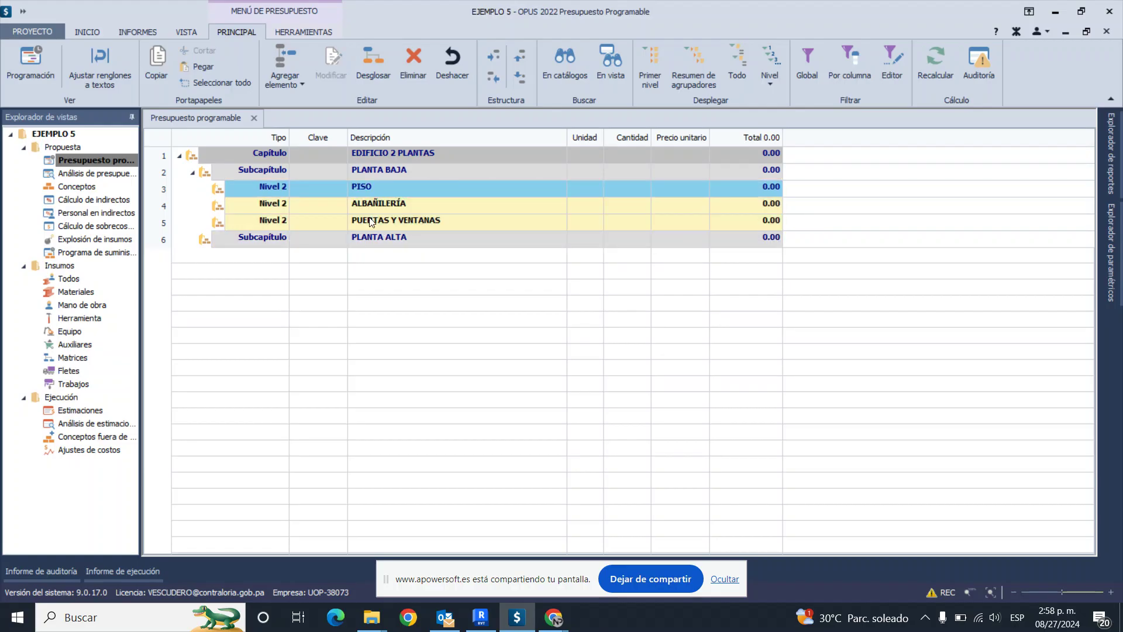
pyautogui.rightClick(369, 221)
pyautogui.click(427, 461)
pyautogui.rightClick(348, 241)
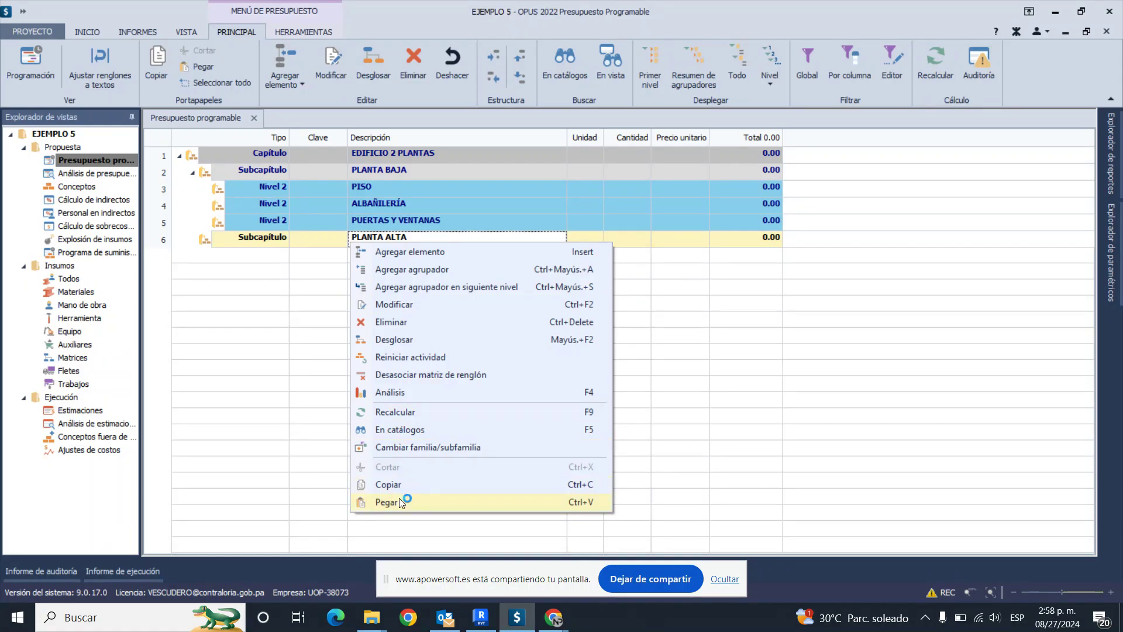
pyautogui.click(399, 502)
pyautogui.click(541, 354)
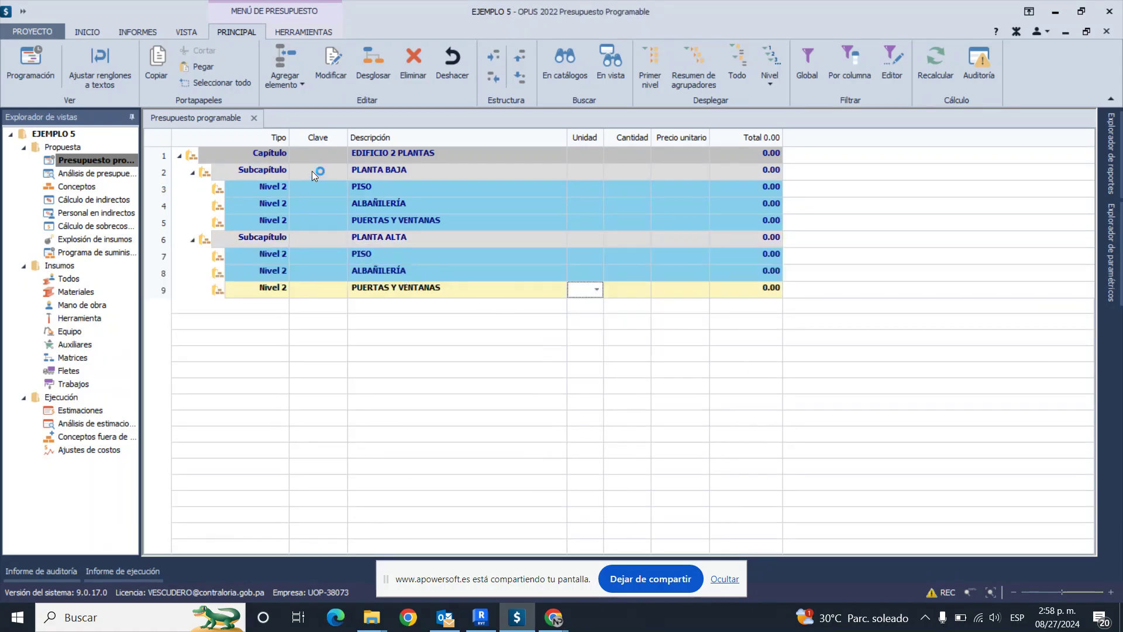
pyautogui.click(325, 174)
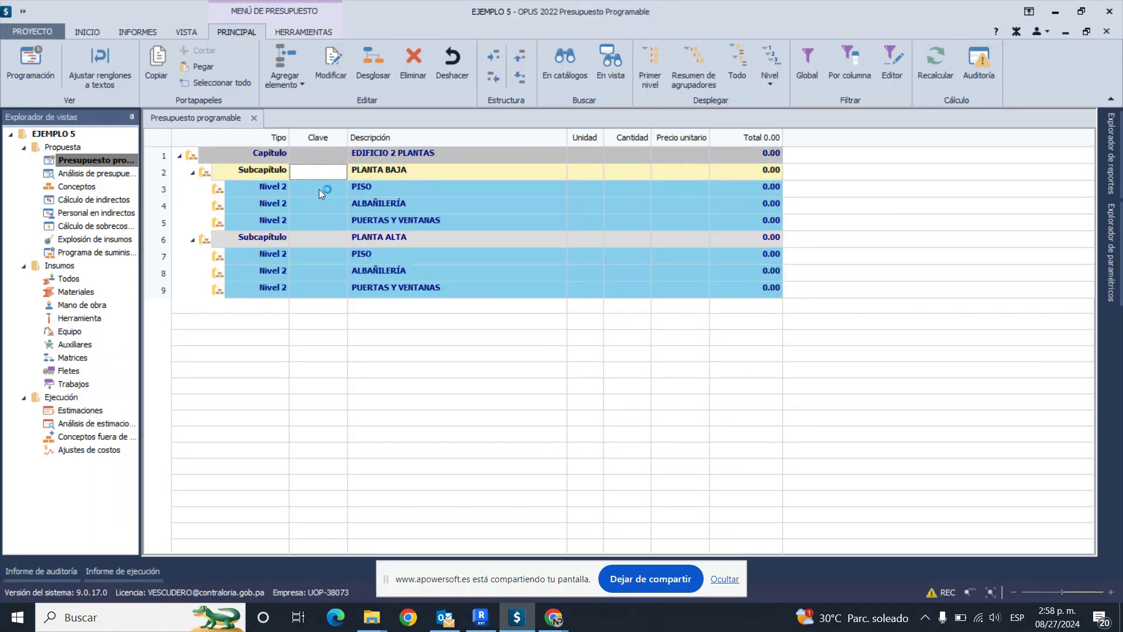
# Step: Code PLANTA BAJA 0 and PLANTA ALTA 1, and the lower-floor groups 0.1, 0.2 and 0.3
pyautogui.write('0')
pyautogui.click(325, 241)
pyautogui.write('1')
pyautogui.click(317, 186)
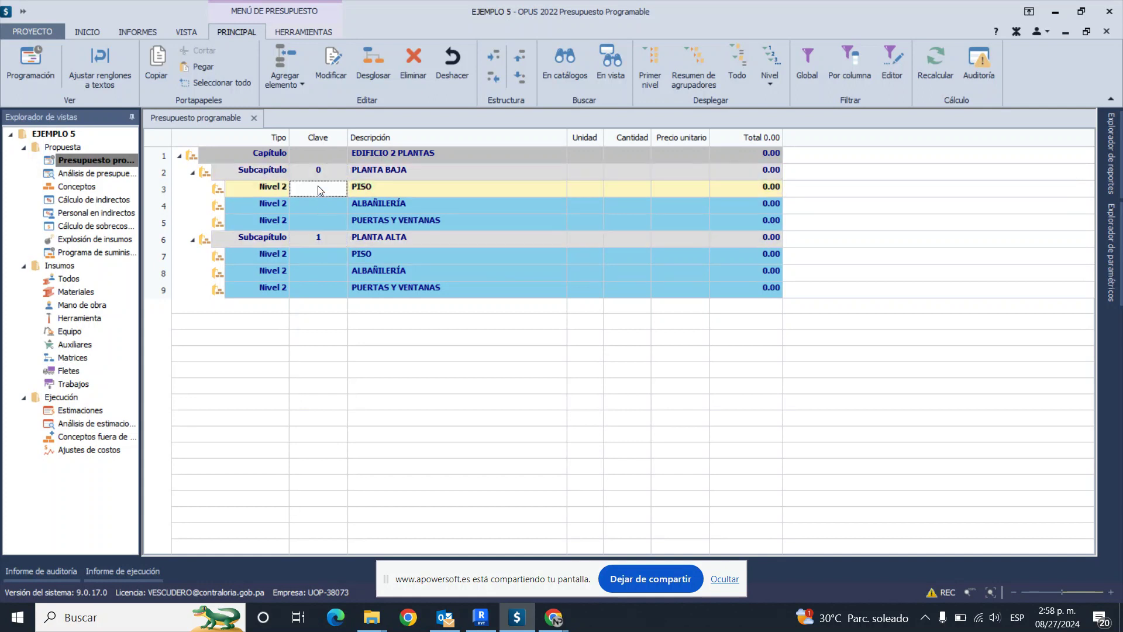
pyautogui.write('01')
pyautogui.press('Return')
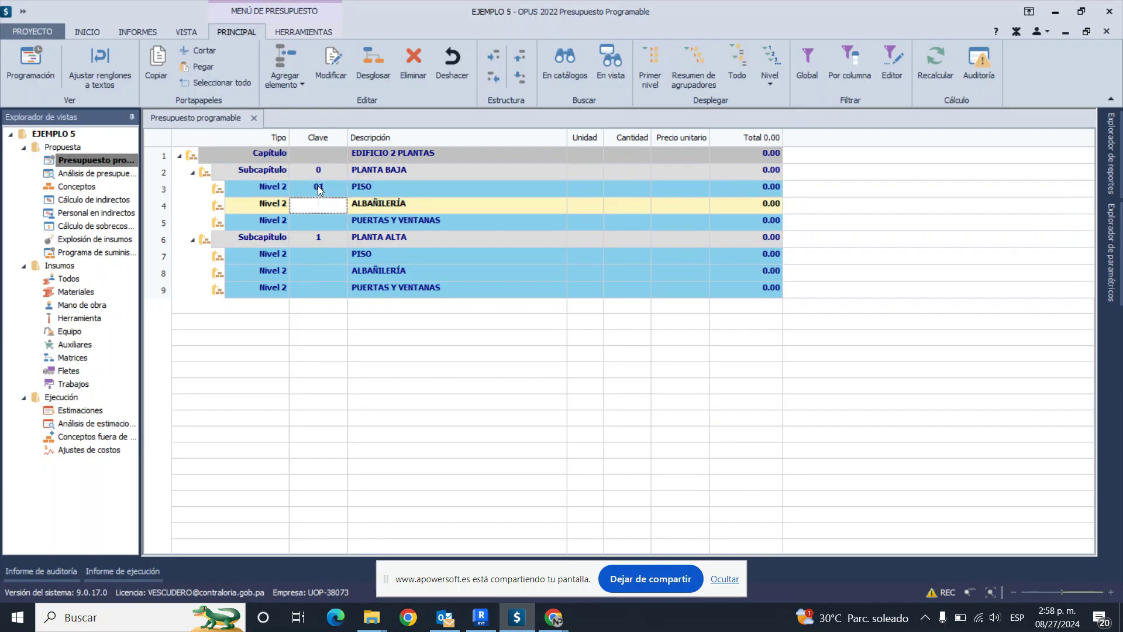
pyautogui.click(319, 189)
pyautogui.click(320, 187)
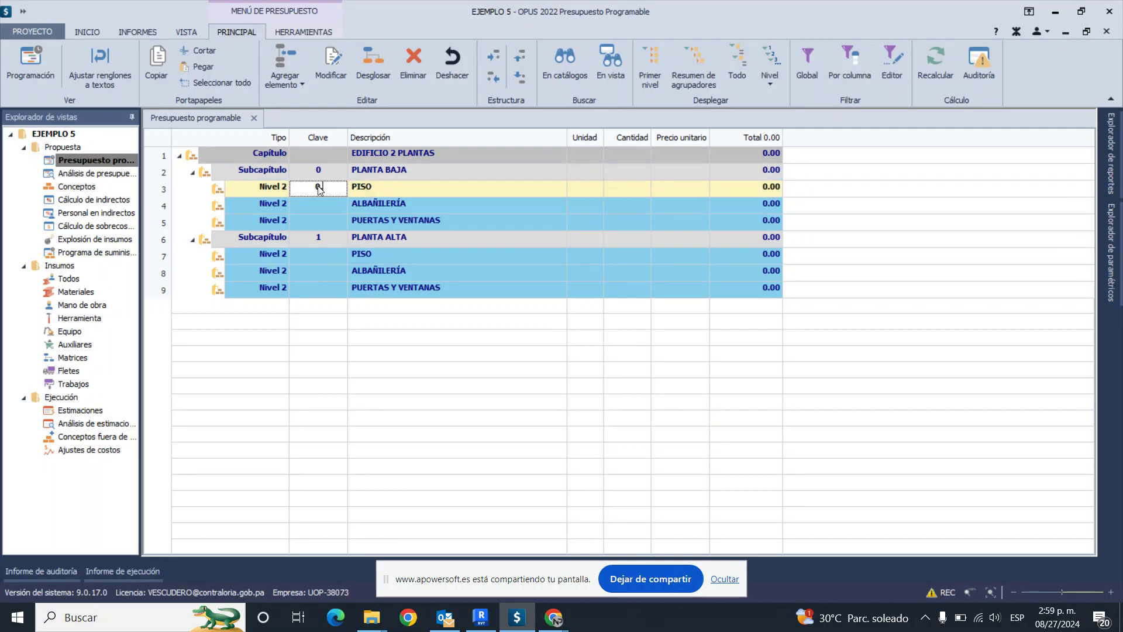
pyautogui.press('Return')
pyautogui.write('0')
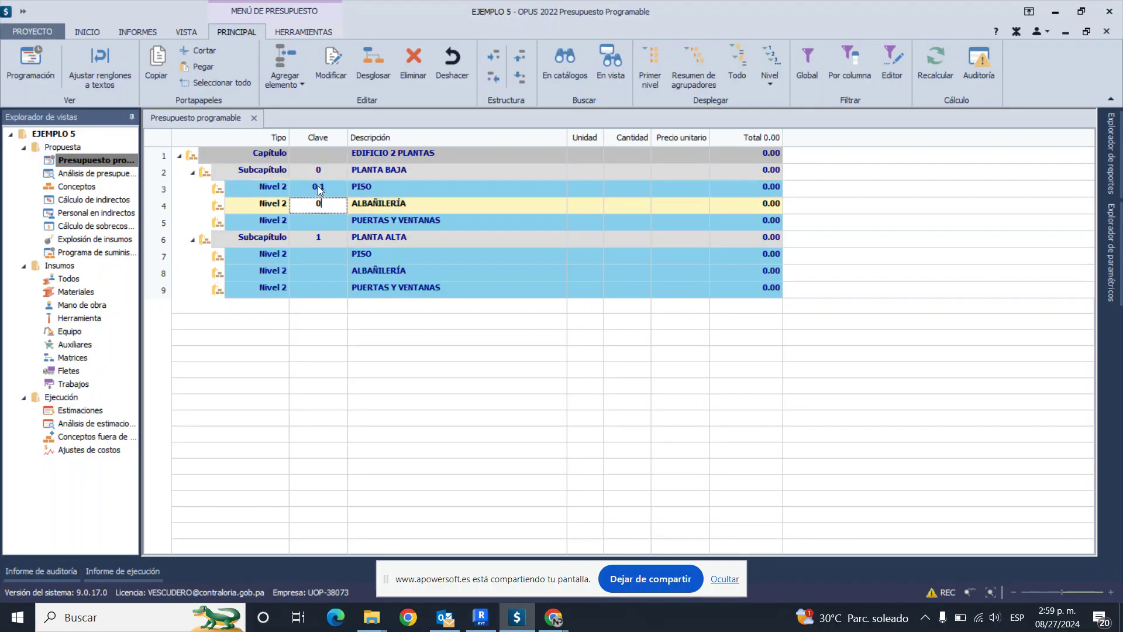
pyautogui.write('.2')
pyautogui.press('Return')
pyautogui.write('0.3')
pyautogui.press('Return')
pyautogui.press('Return')
# Step: Code the PLANTA ALTA groups 1.1, 1.2 and 1.3
pyautogui.write('1.1')
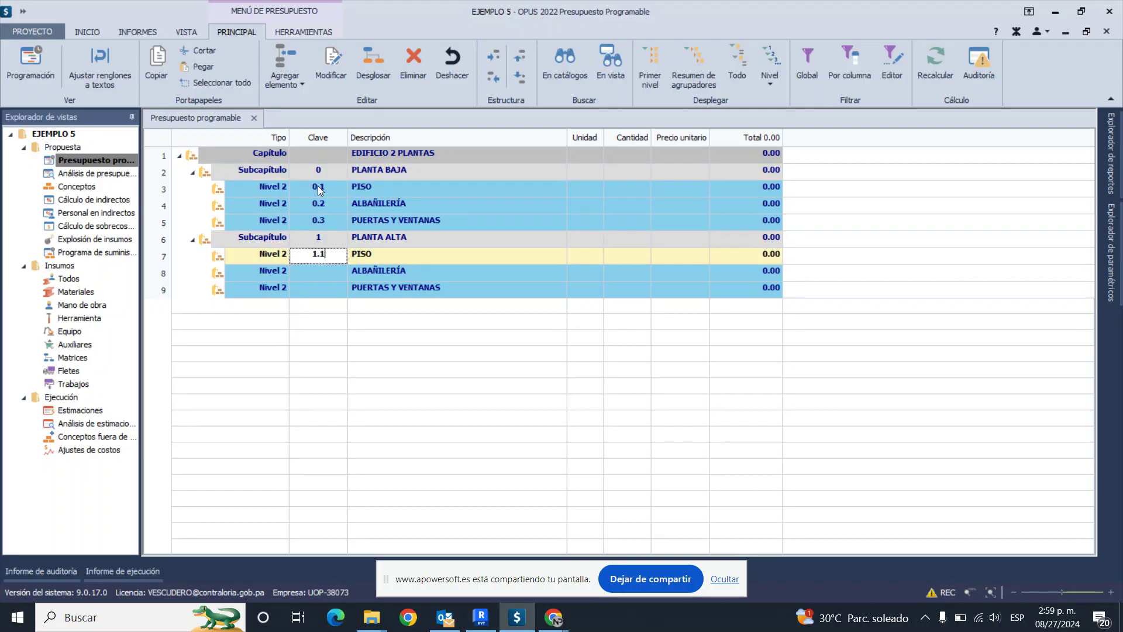
pyautogui.press('Return')
pyautogui.write('1.2')
pyautogui.press('Return')
pyautogui.write('1.3')
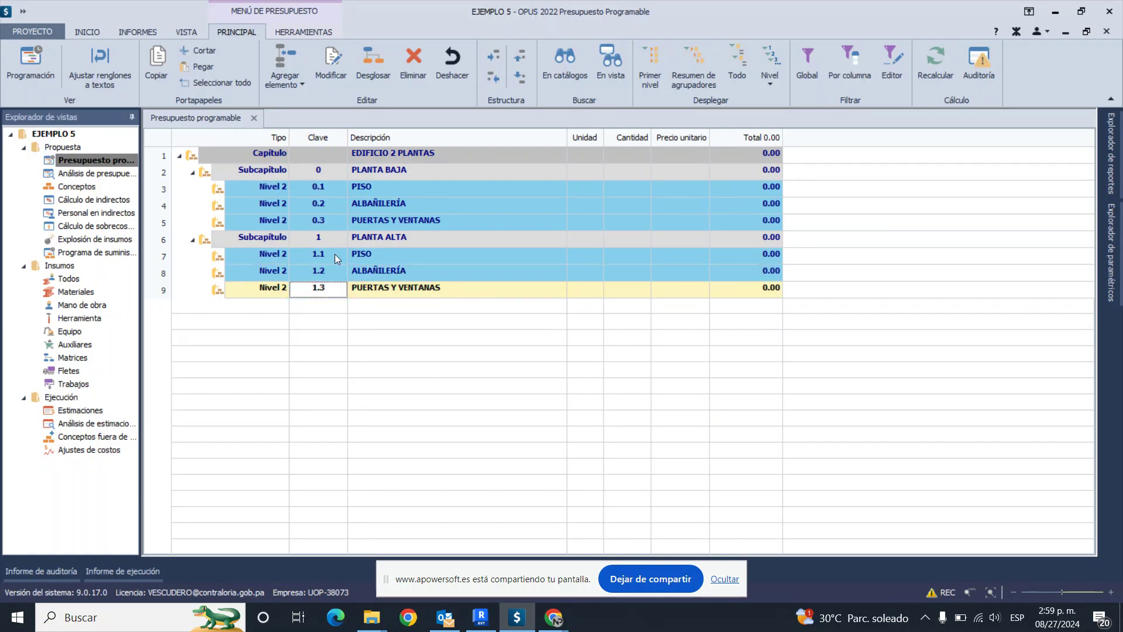
pyautogui.click(338, 256)
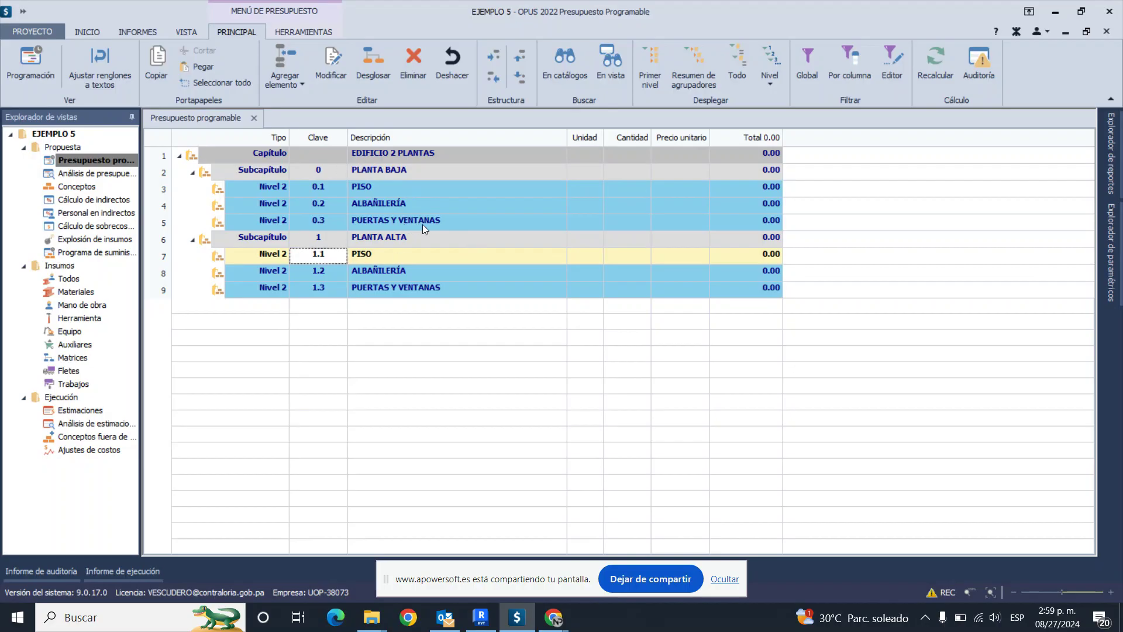
# Step: Give the Nivel 1 floor slab grouping key 0.1
pyautogui.click(480, 620)
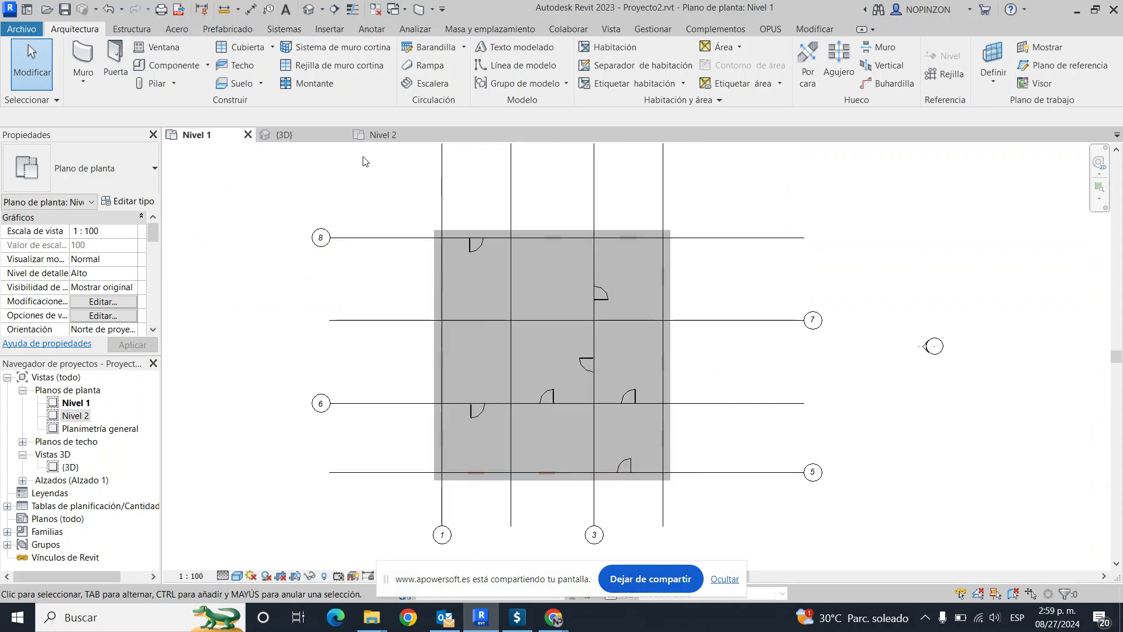
pyautogui.scroll(2, 442, 238)
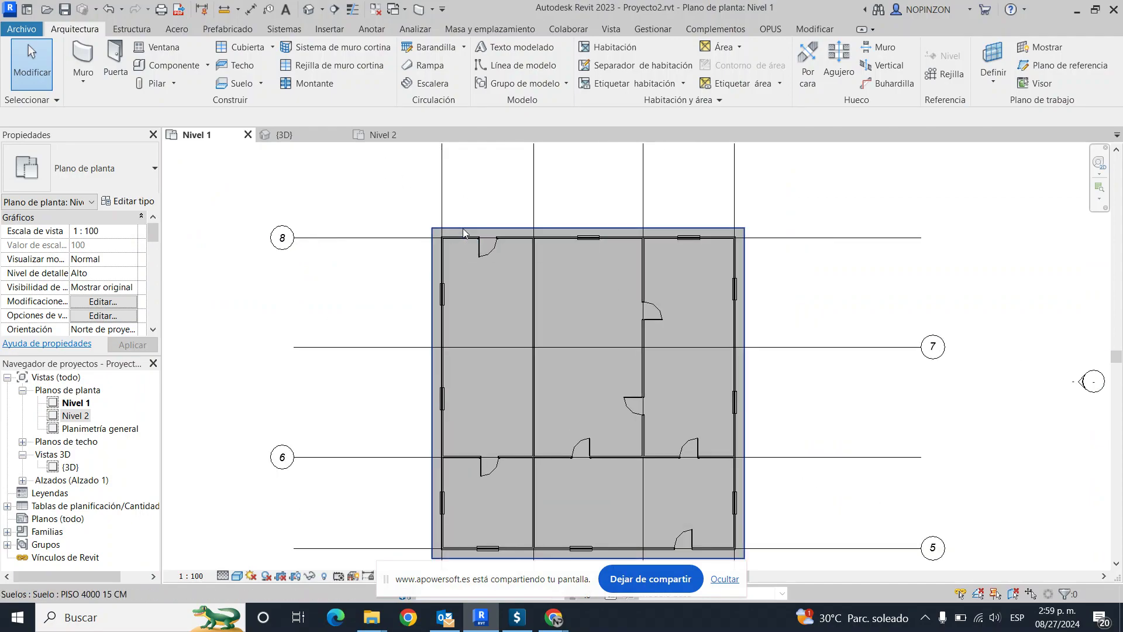
pyautogui.click(463, 233)
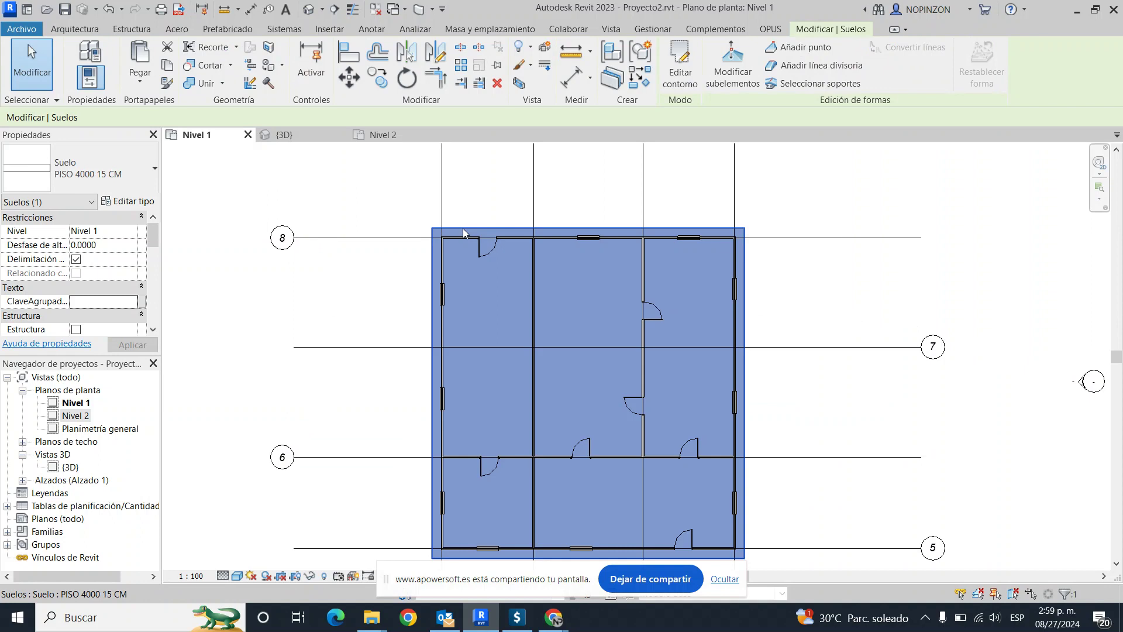
pyautogui.click(82, 302)
pyautogui.write('0.')
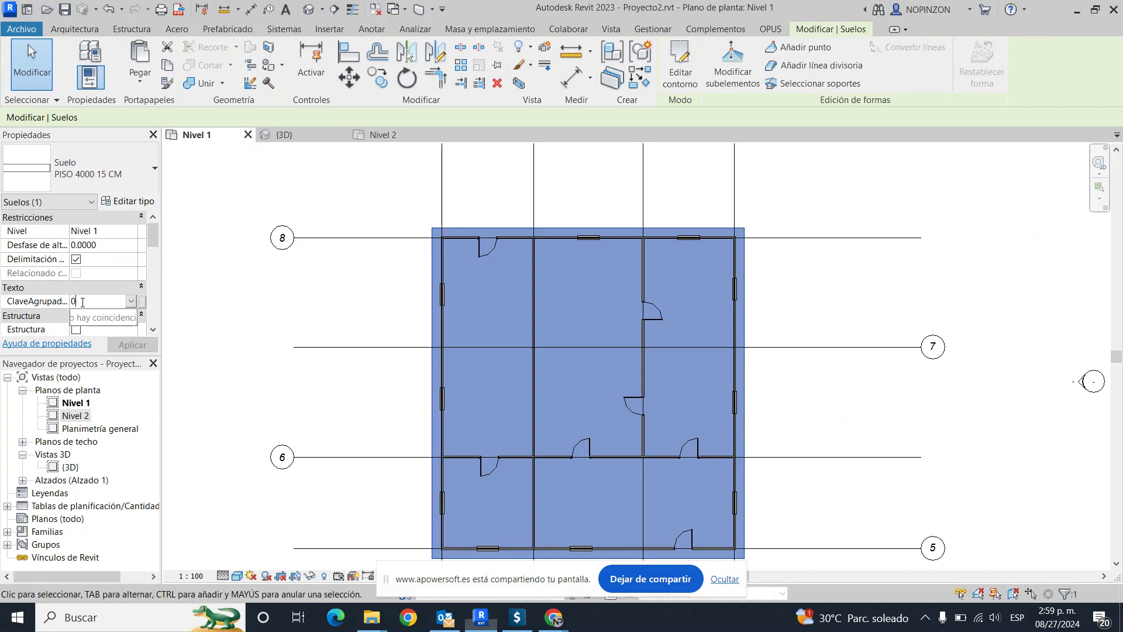
pyautogui.write('1')
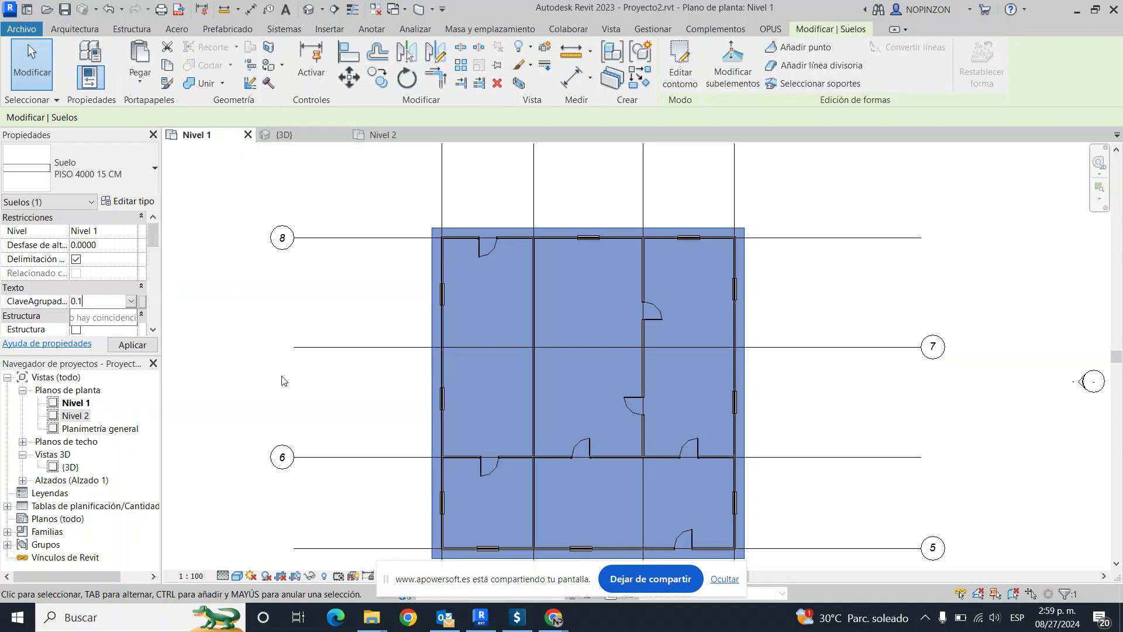
pyautogui.press('Return')
# Step: Give all Nivel 1 block walls and gypsum walls grouping key 0.2
pyautogui.click(523, 239)
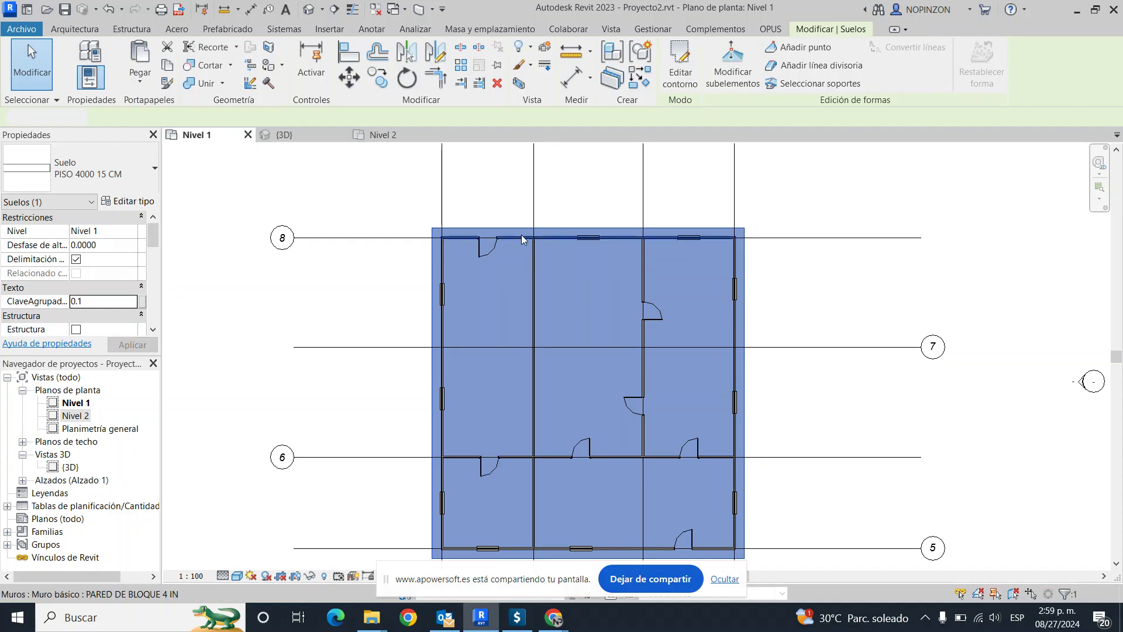
pyautogui.rightClick(523, 237)
pyautogui.moveTo(605, 404)
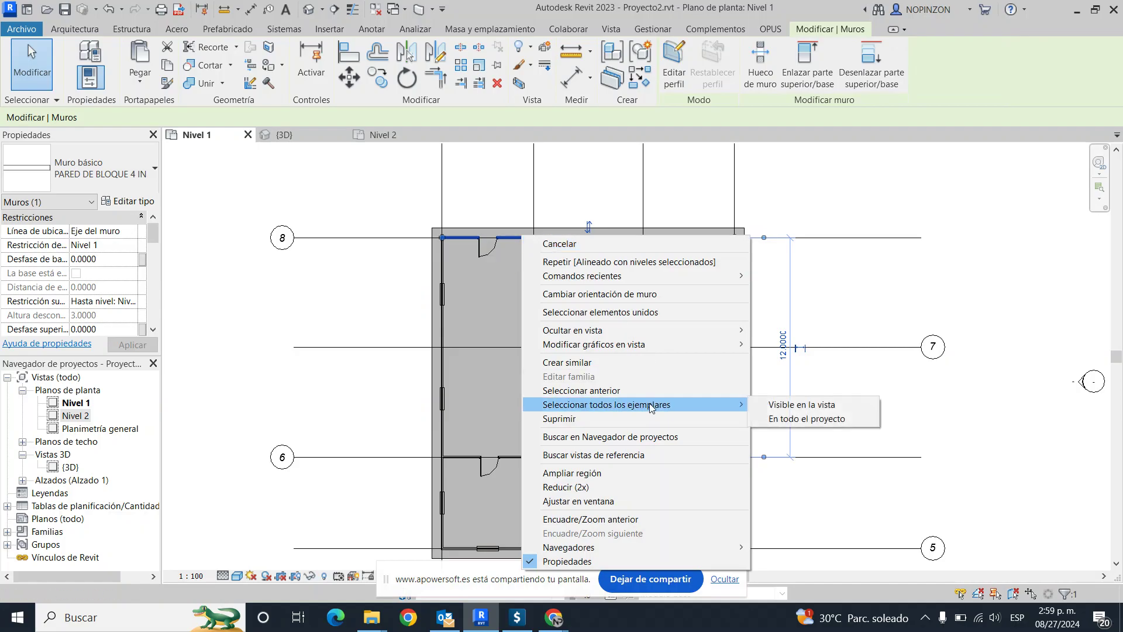
pyautogui.click(771, 405)
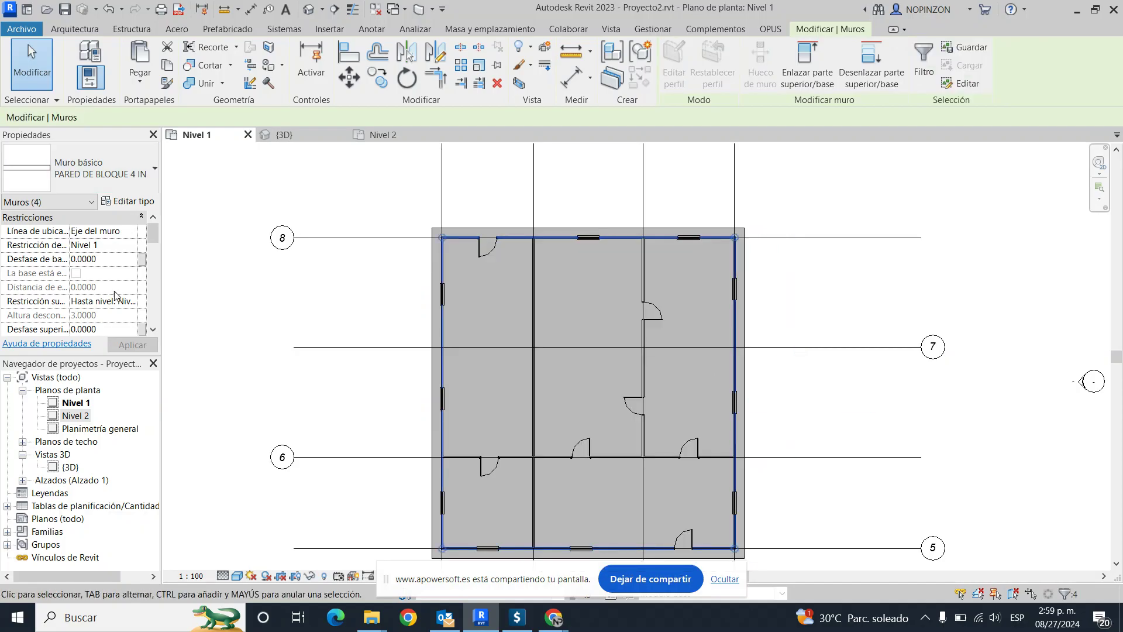
pyautogui.scroll(-3, 119, 291)
pyautogui.click(94, 329)
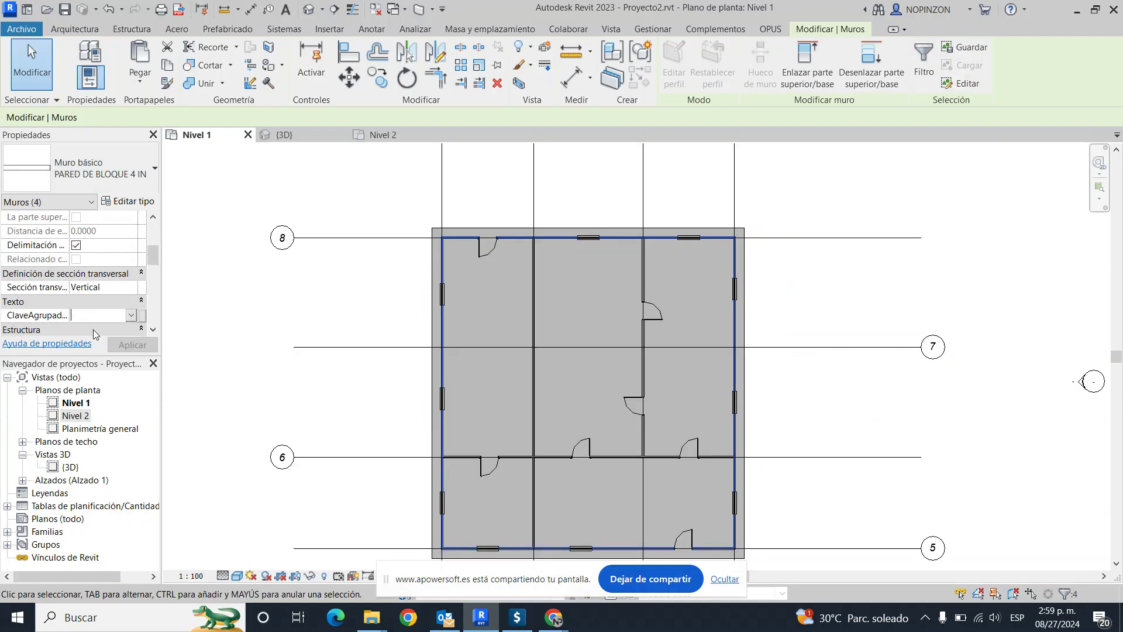
pyautogui.write('0.2')
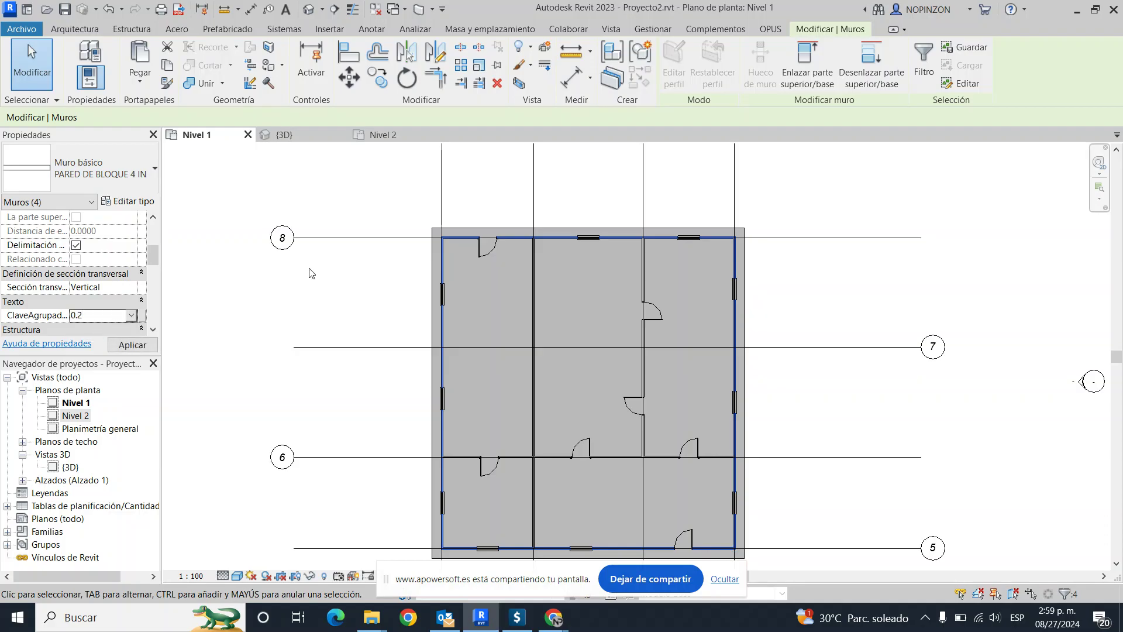
pyautogui.click(534, 296)
pyautogui.rightClick(536, 296)
pyautogui.moveTo(621, 437)
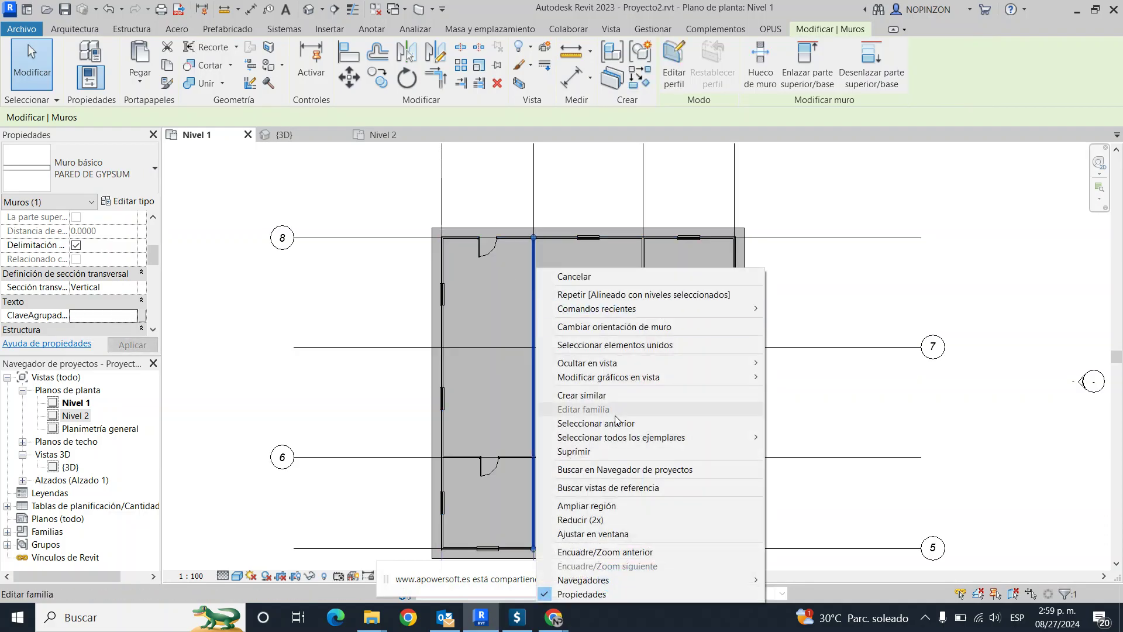
pyautogui.click(796, 438)
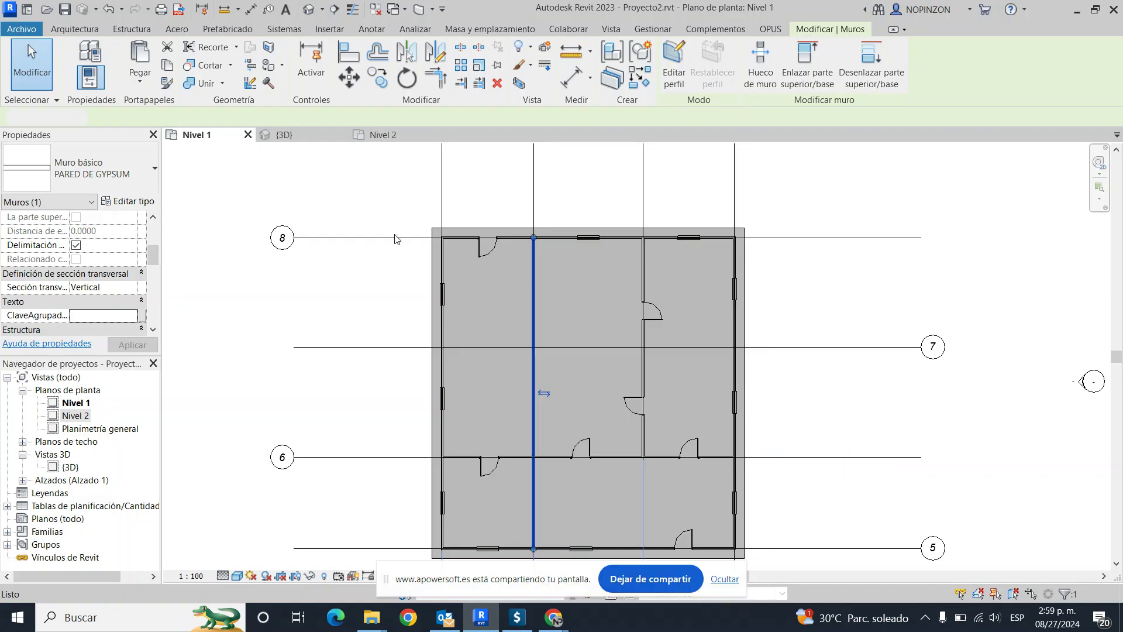
pyautogui.click(116, 315)
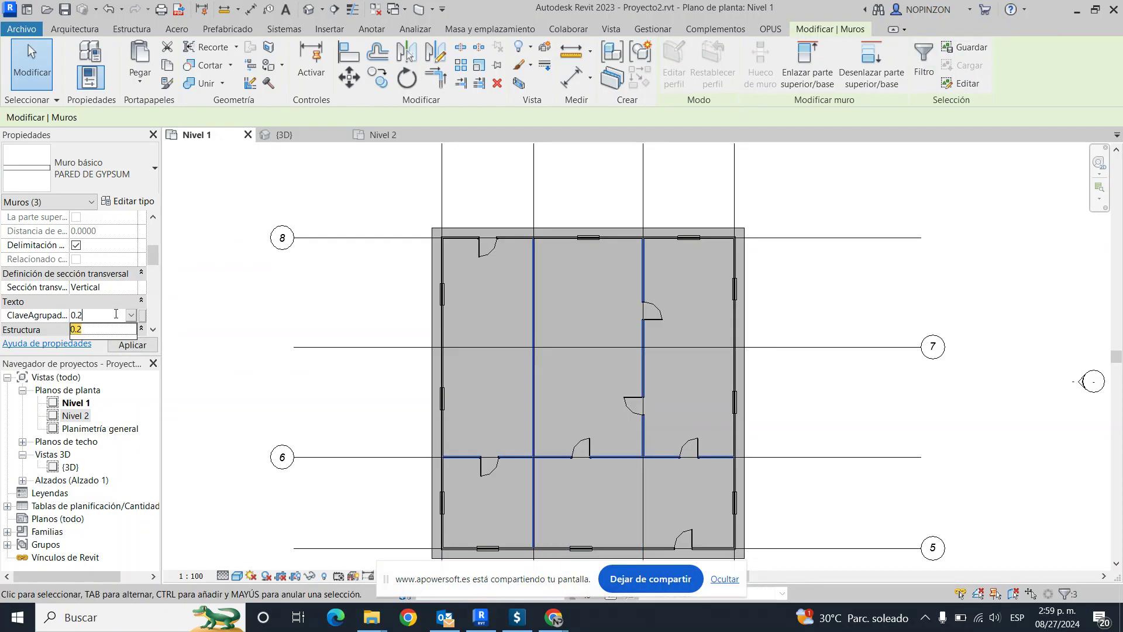
pyautogui.write('0.2')
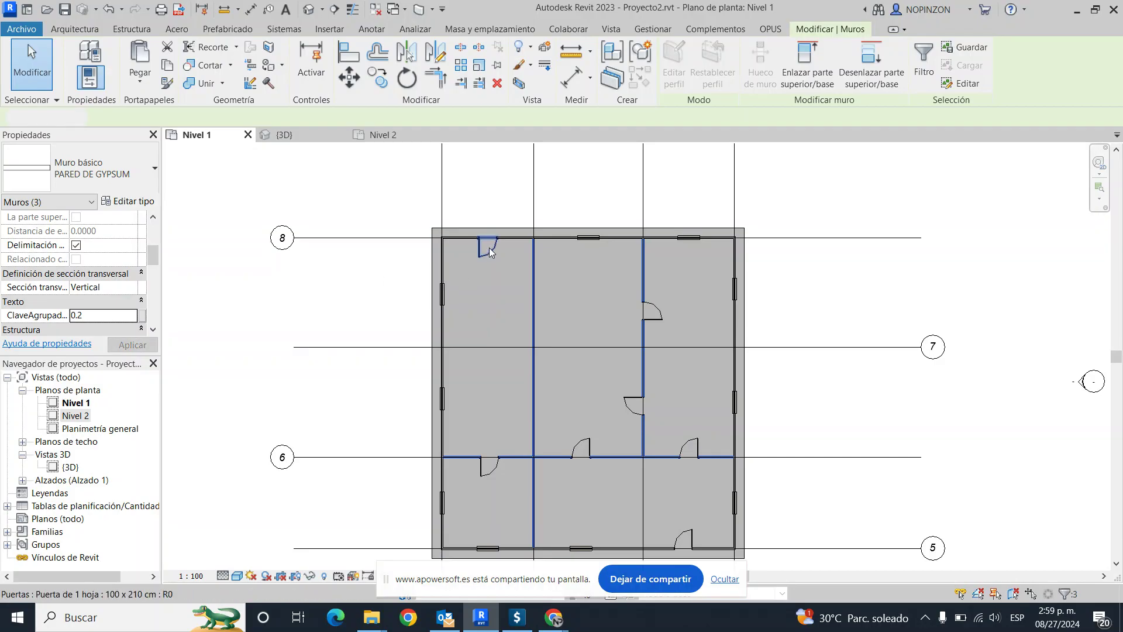
# Step: Give all Nivel 1 doors grouping key 0.3
pyautogui.click(490, 249)
pyautogui.rightClick(489, 244)
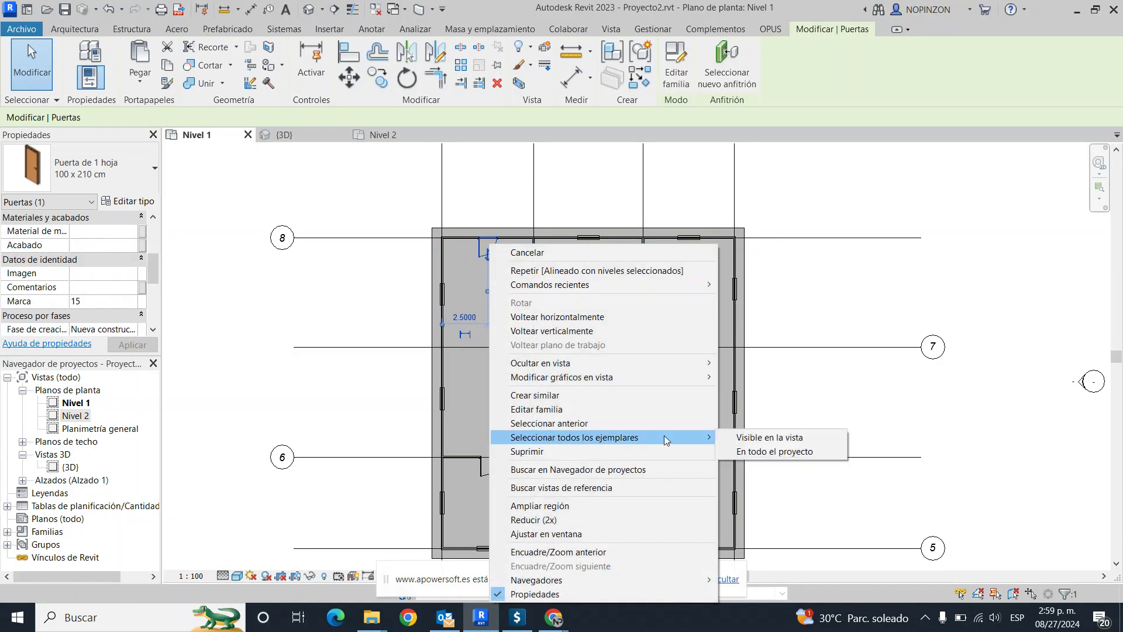
pyautogui.click(772, 439)
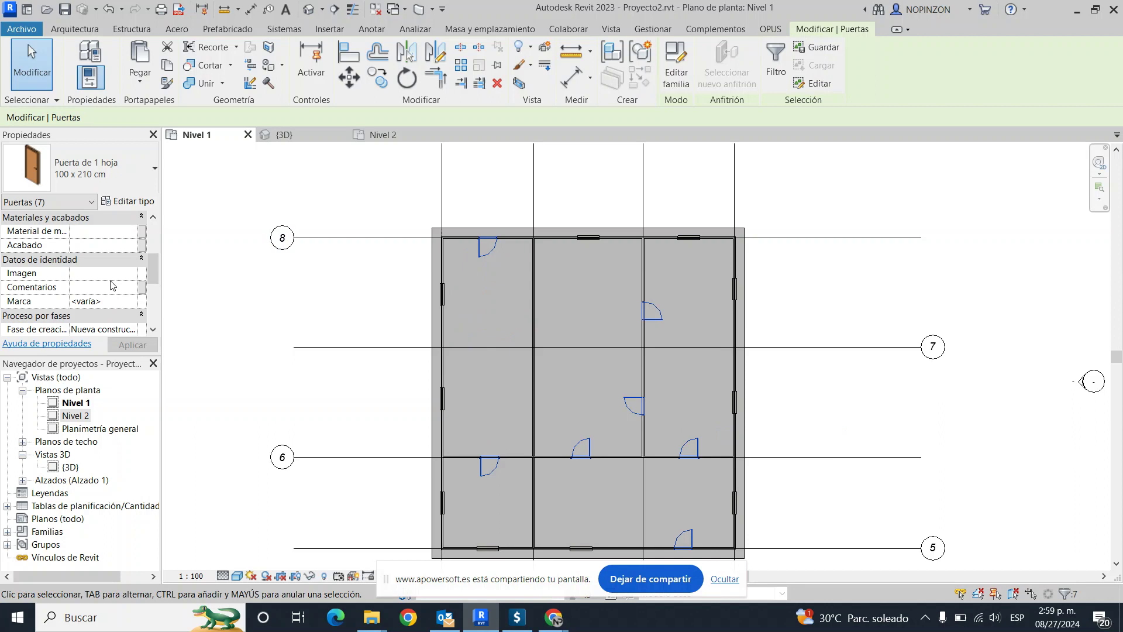
pyautogui.scroll(1, 112, 286)
pyautogui.scroll(2, 108, 290)
pyautogui.click(90, 301)
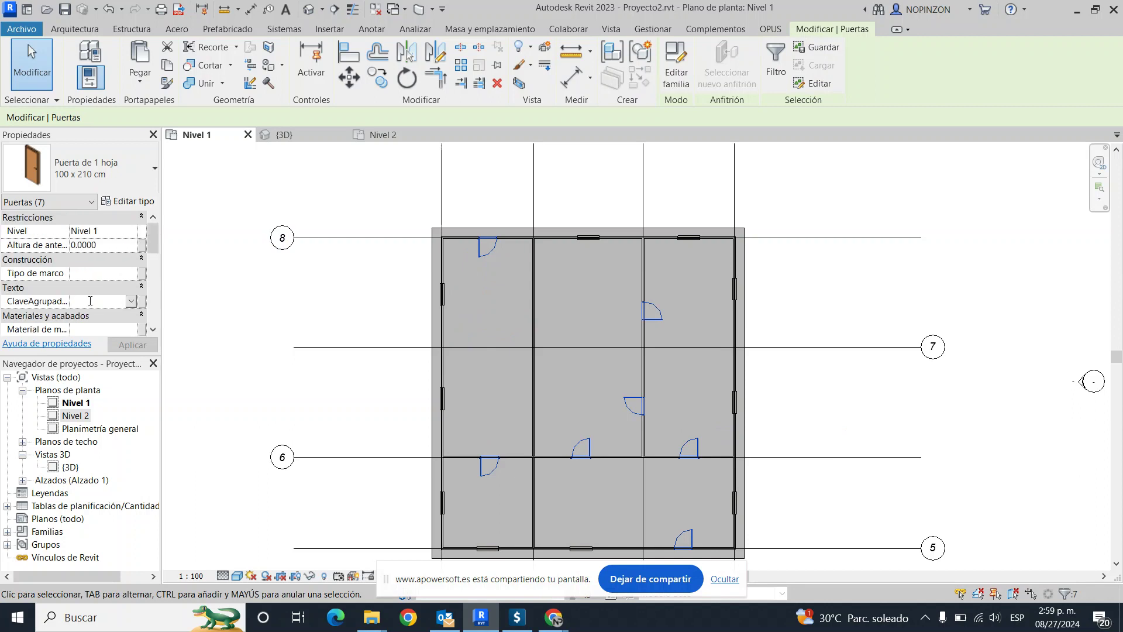
pyautogui.write('0.3')
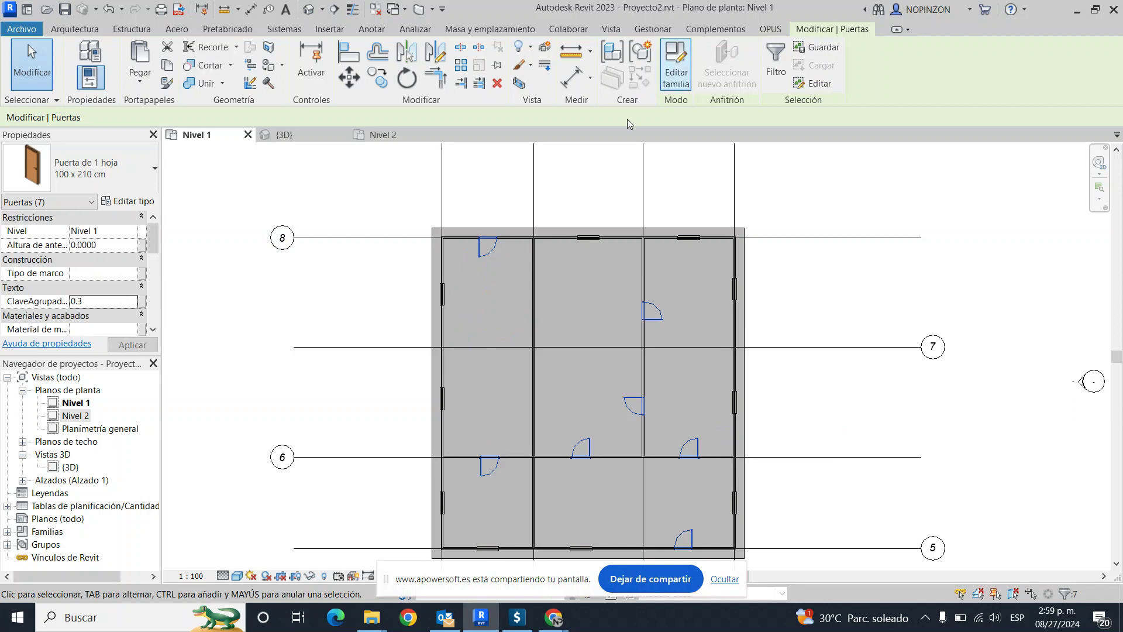
# Step: Give all Nivel 1 windows grouping key V-1, then open the Nivel 2 plan
pyautogui.click(583, 238)
pyautogui.rightClick(589, 239)
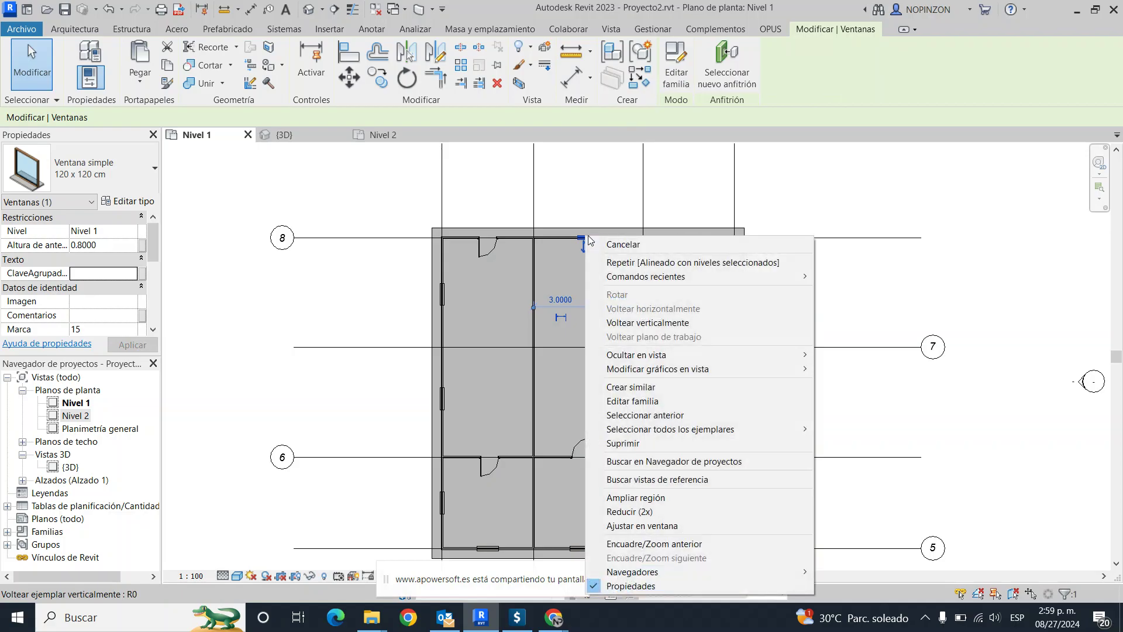
pyautogui.click(854, 425)
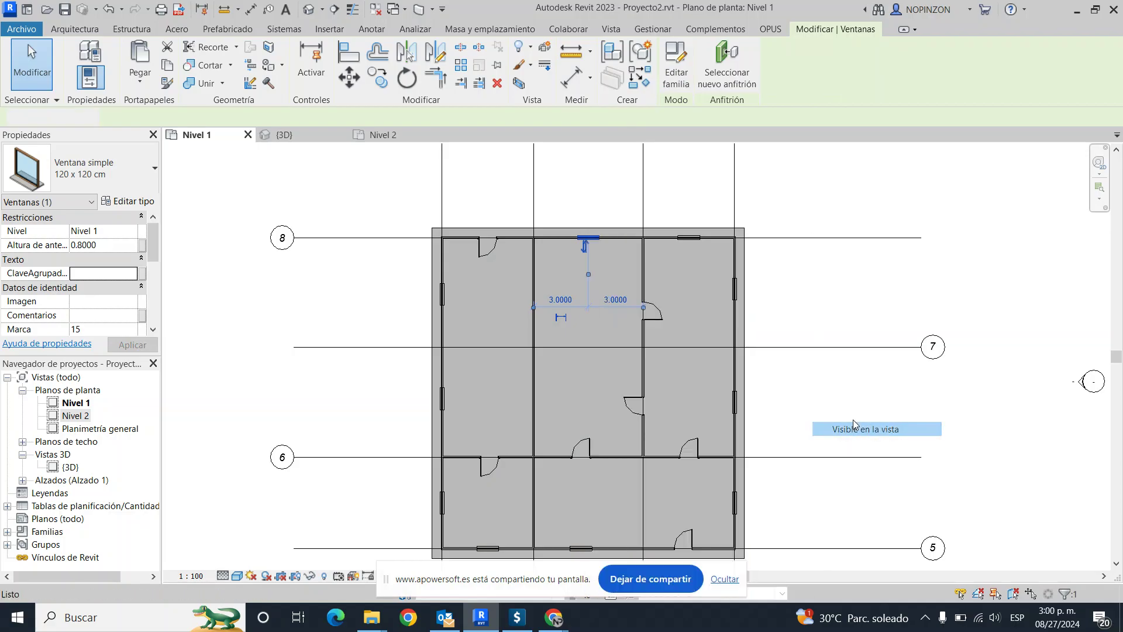
pyautogui.click(98, 274)
pyautogui.write('V-1')
pyautogui.click(317, 299)
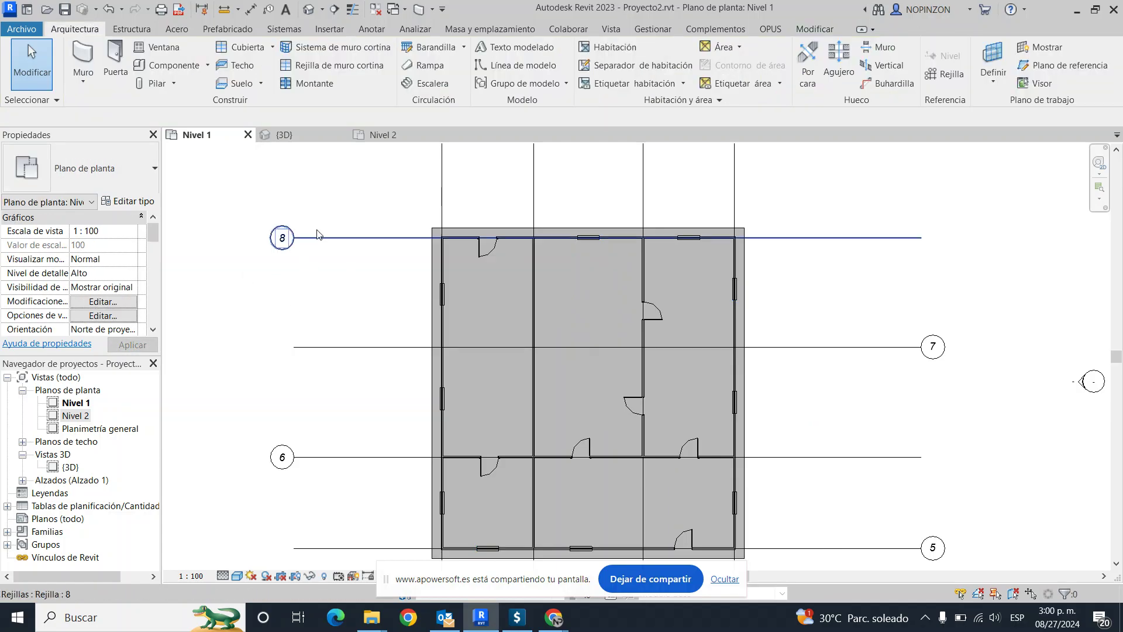
pyautogui.click(381, 136)
# Step: Give the Nivel 2 floor slab grouping key 1.1
pyautogui.scroll(2, 539, 300)
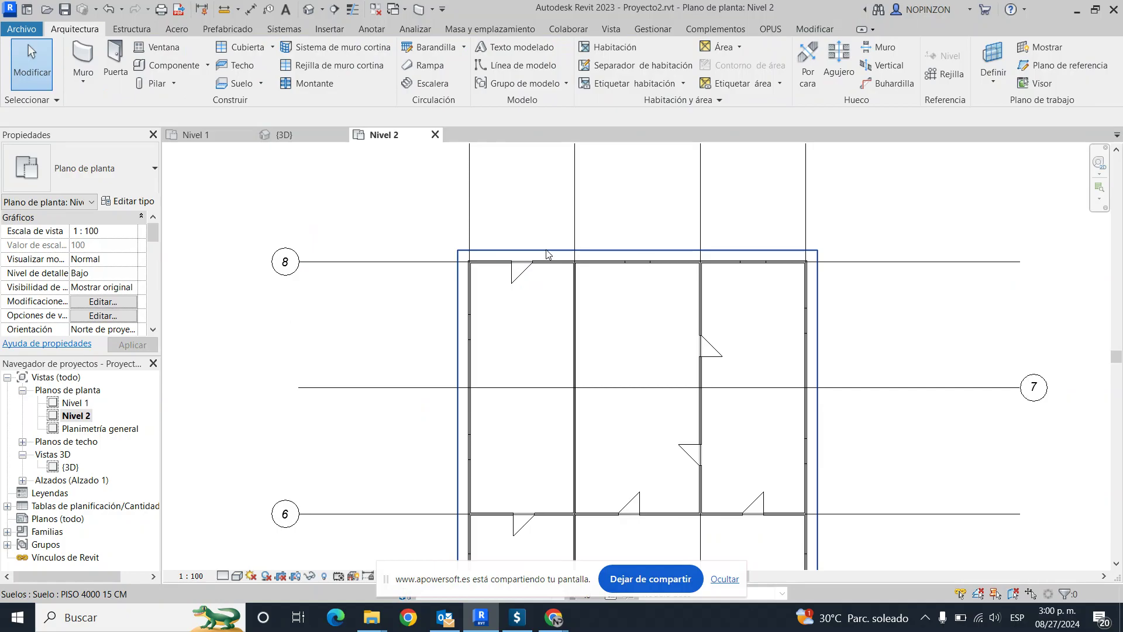
pyautogui.click(544, 258)
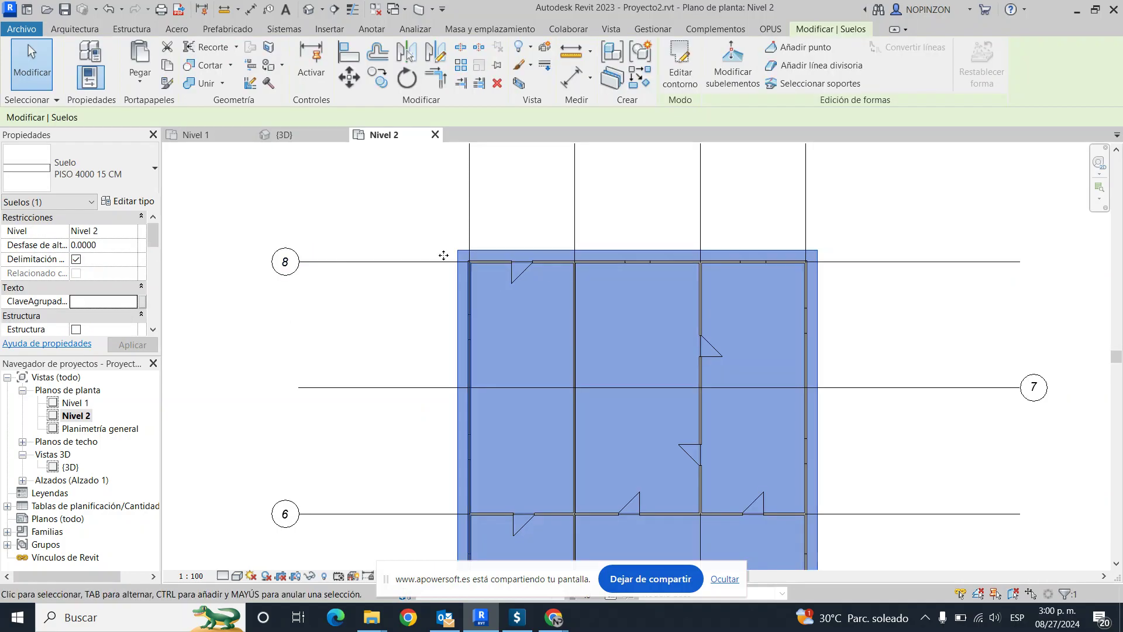
pyautogui.click(115, 301)
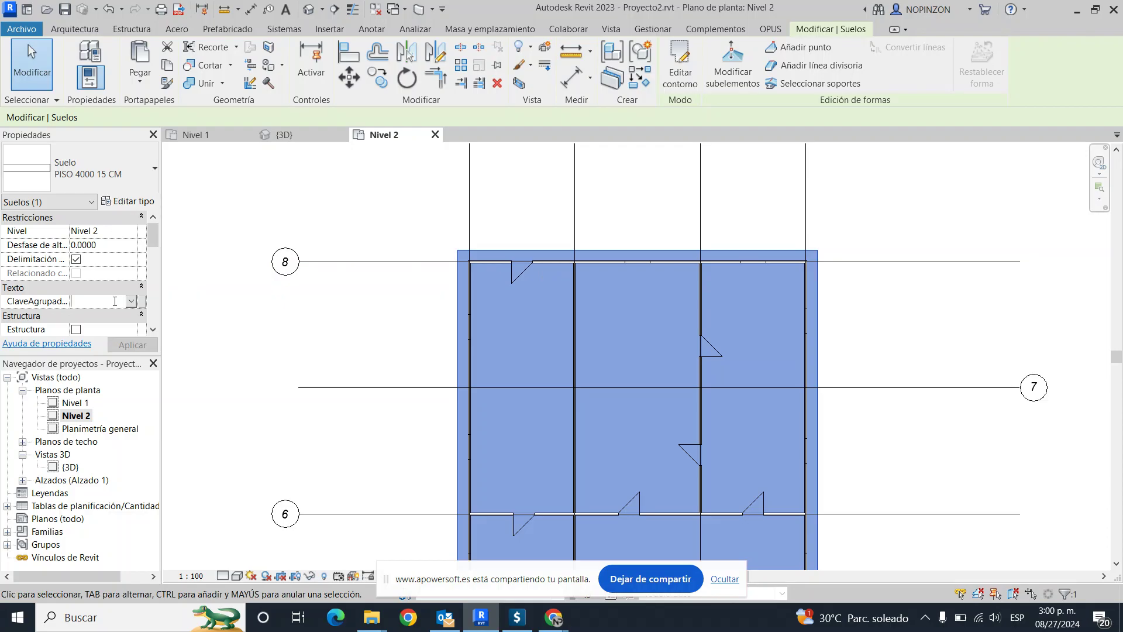
pyautogui.write('1.1')
# Step: Give all Nivel 2 block walls and gypsum walls grouping key 1.2
pyautogui.click(560, 262)
pyautogui.rightClick(560, 263)
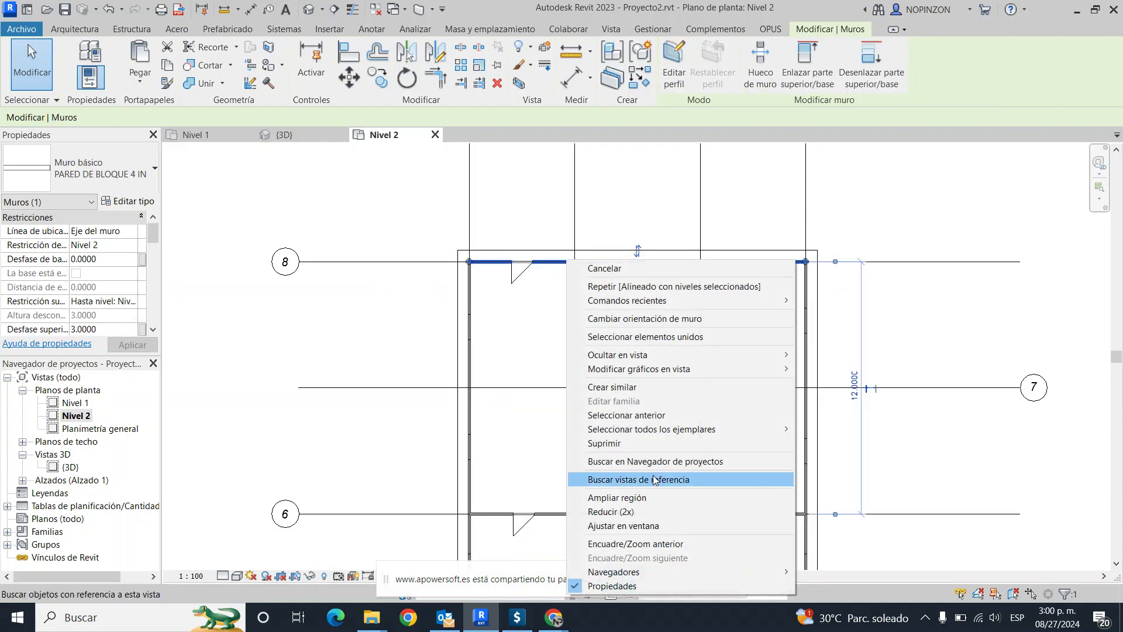
pyautogui.moveTo(652, 429)
pyautogui.click(809, 430)
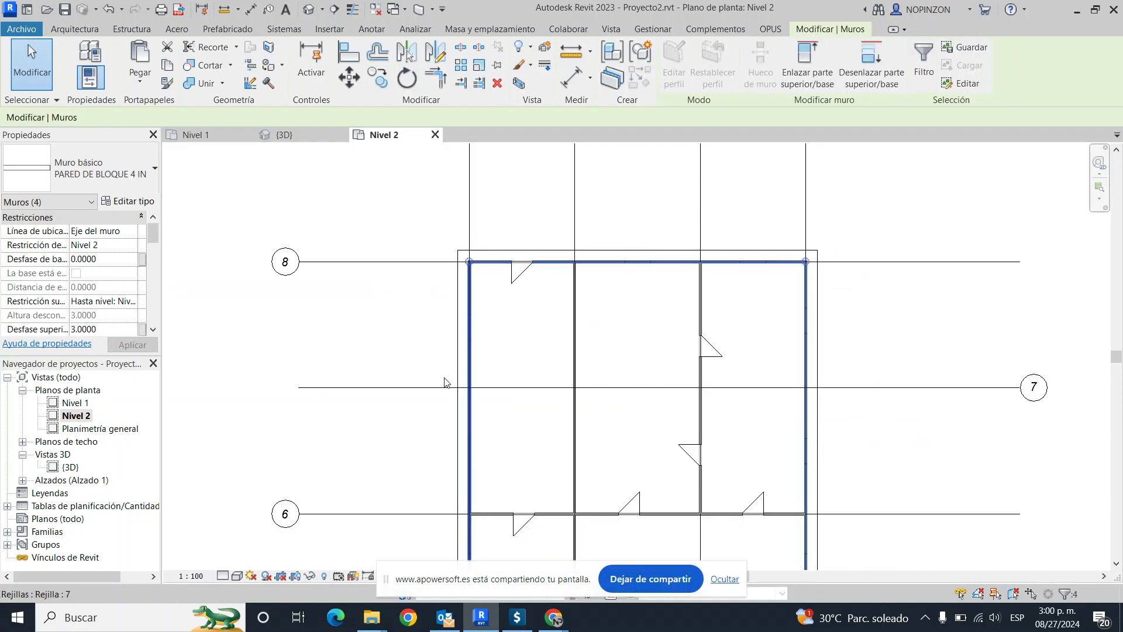
pyautogui.scroll(-3, 107, 310)
pyautogui.scroll(-3, 107, 310)
pyautogui.click(110, 288)
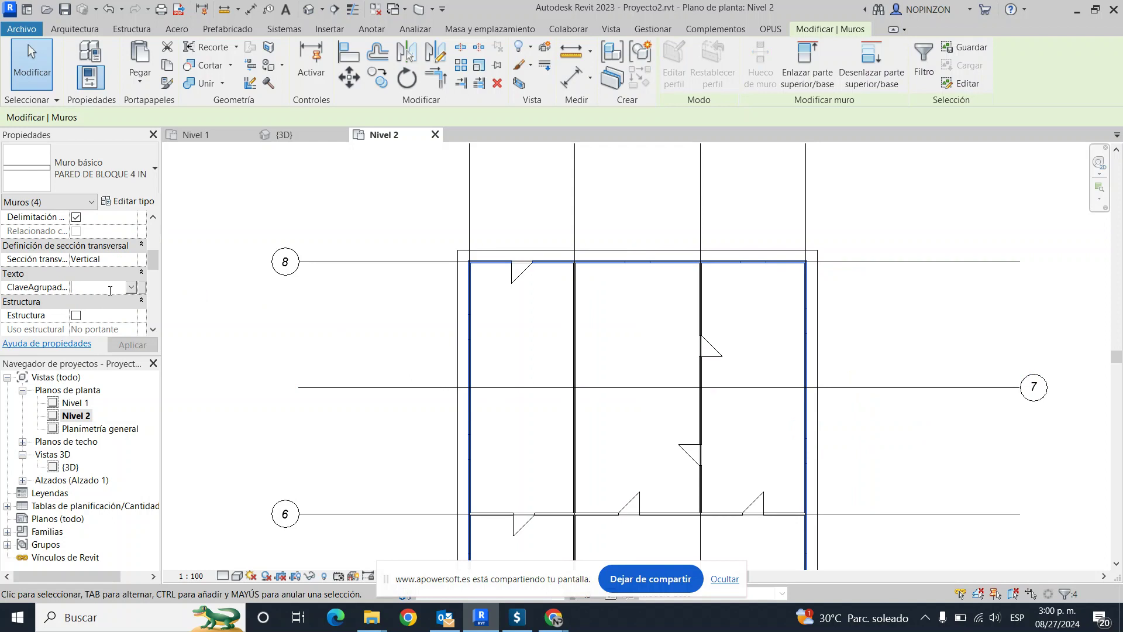
pyautogui.write('1.2')
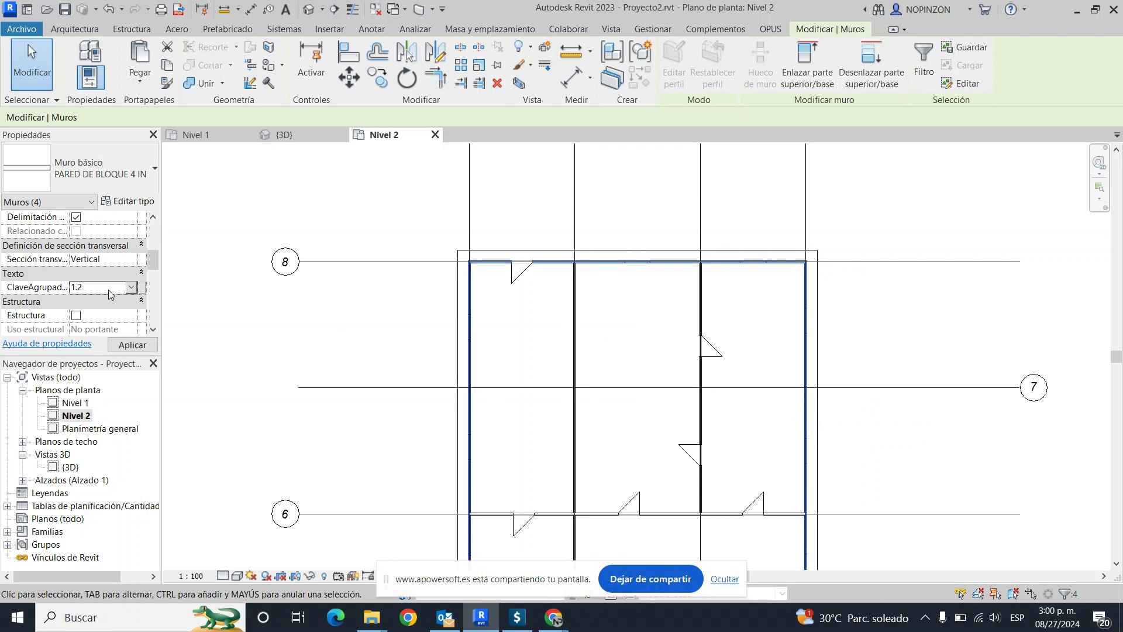
pyautogui.click(574, 333)
pyautogui.rightClick(573, 334)
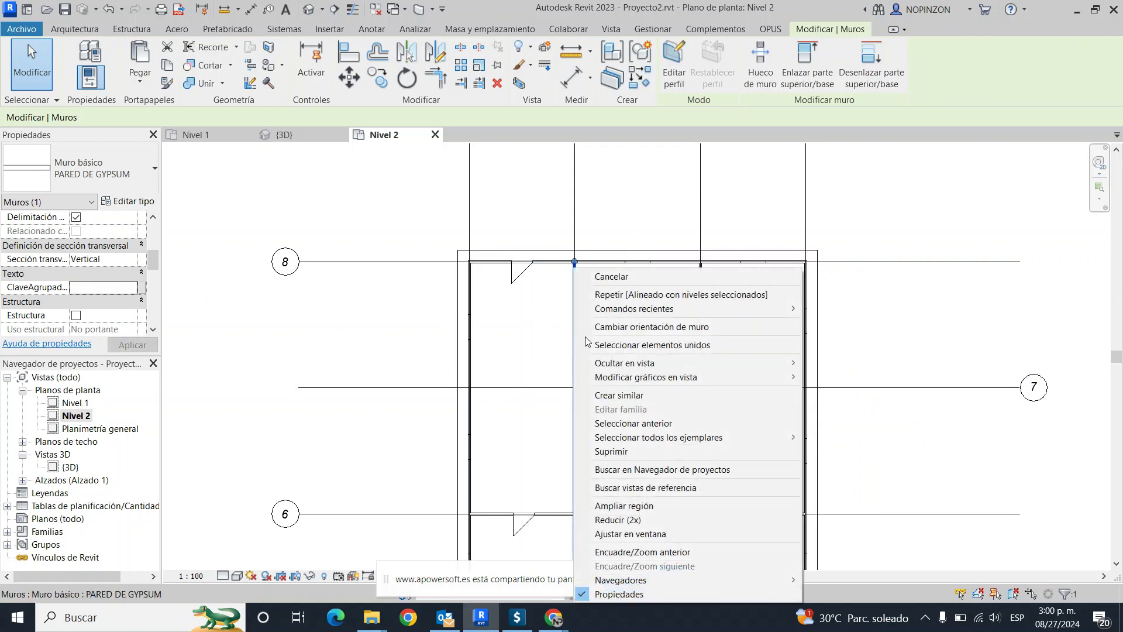
pyautogui.moveTo(658, 437)
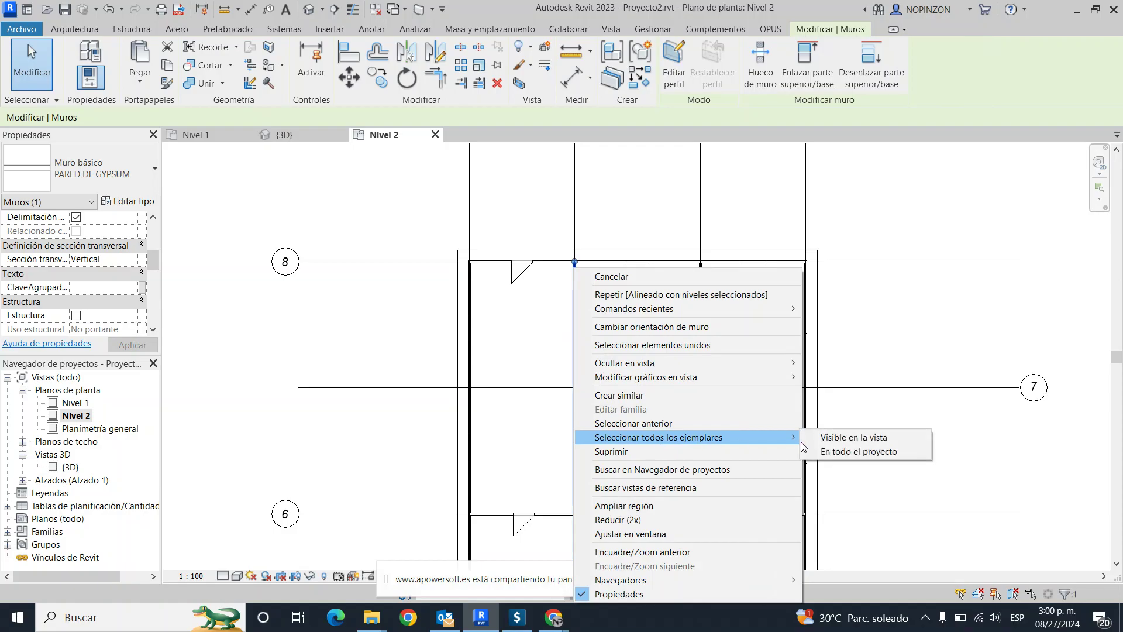
pyautogui.click(831, 438)
pyautogui.click(119, 286)
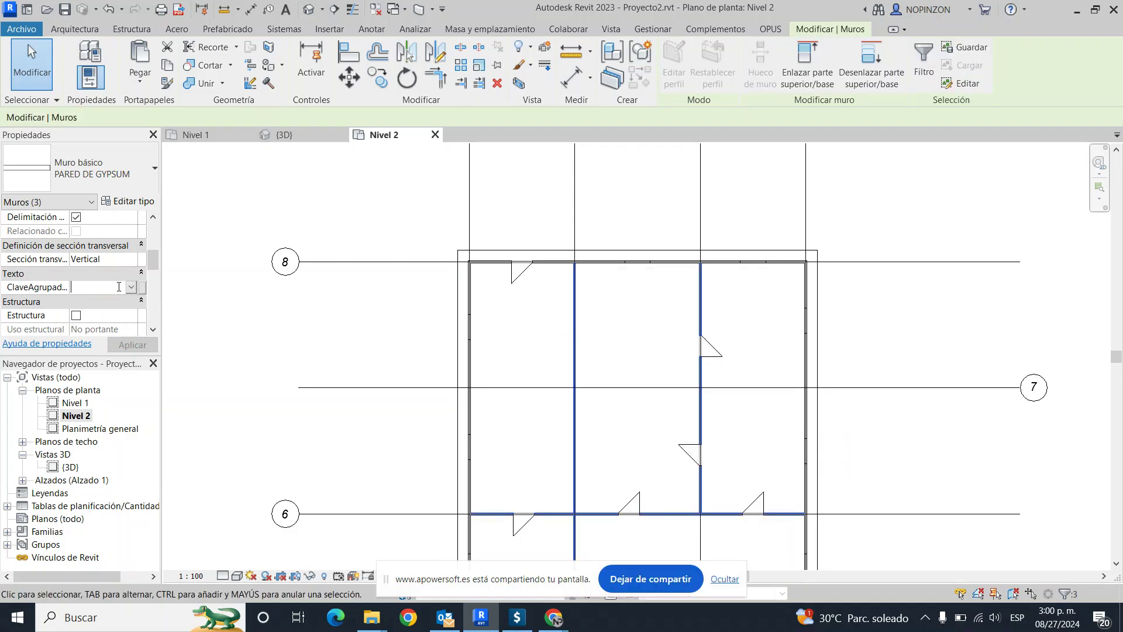
pyautogui.write('1.2')
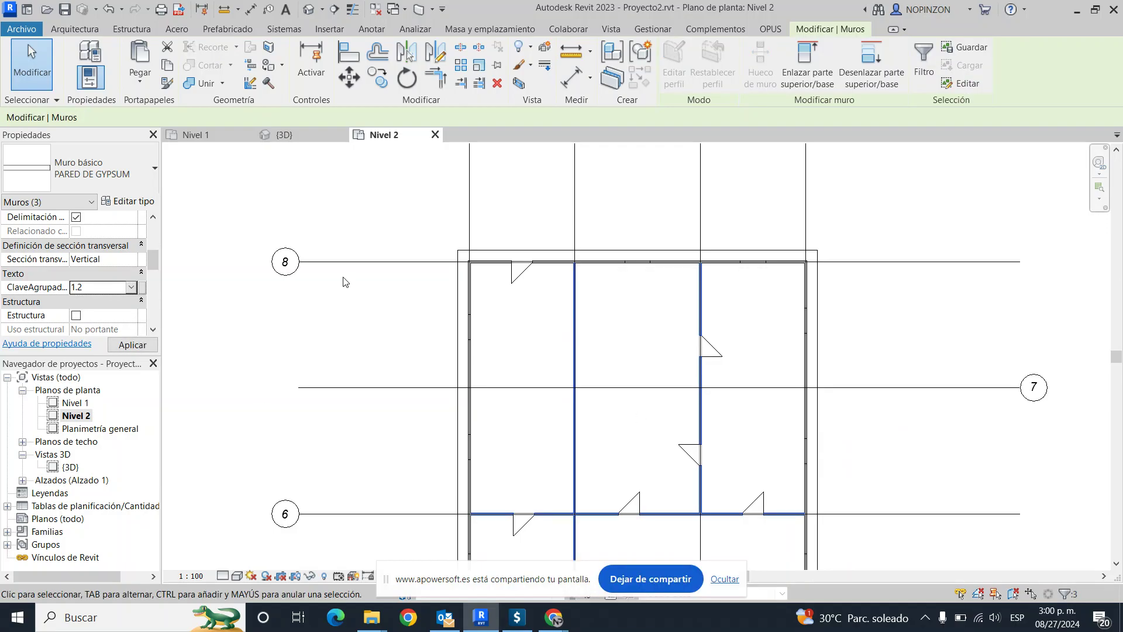
# Step: Give all Nivel 2 doors grouping key 1.3
pyautogui.click(518, 275)
pyautogui.rightClick(495, 351)
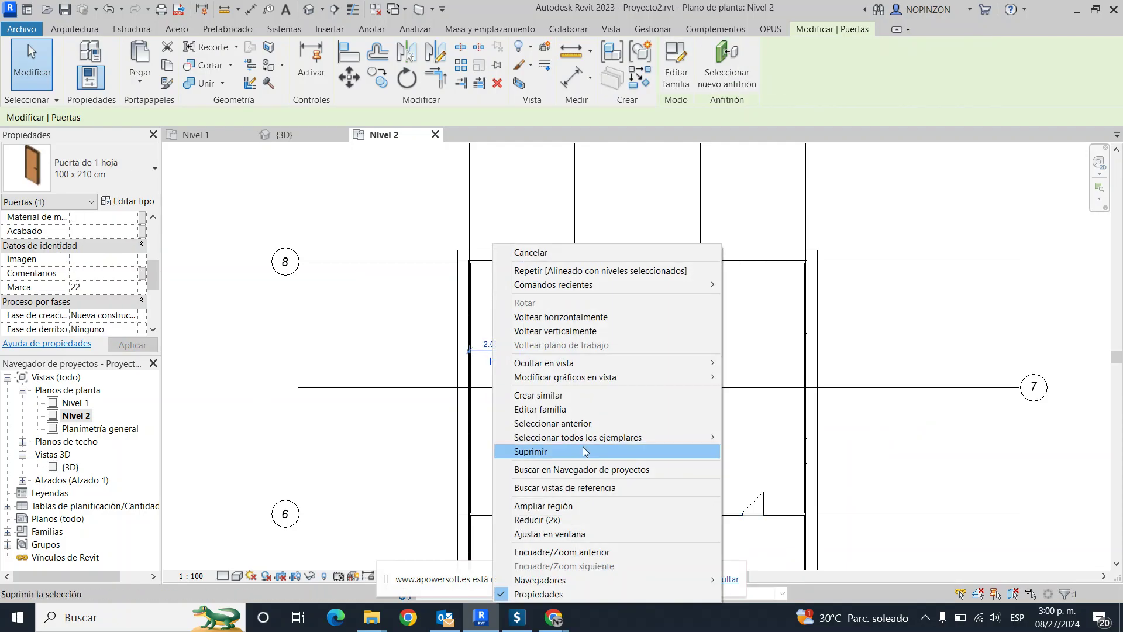
pyautogui.moveTo(577, 437)
pyautogui.click(767, 439)
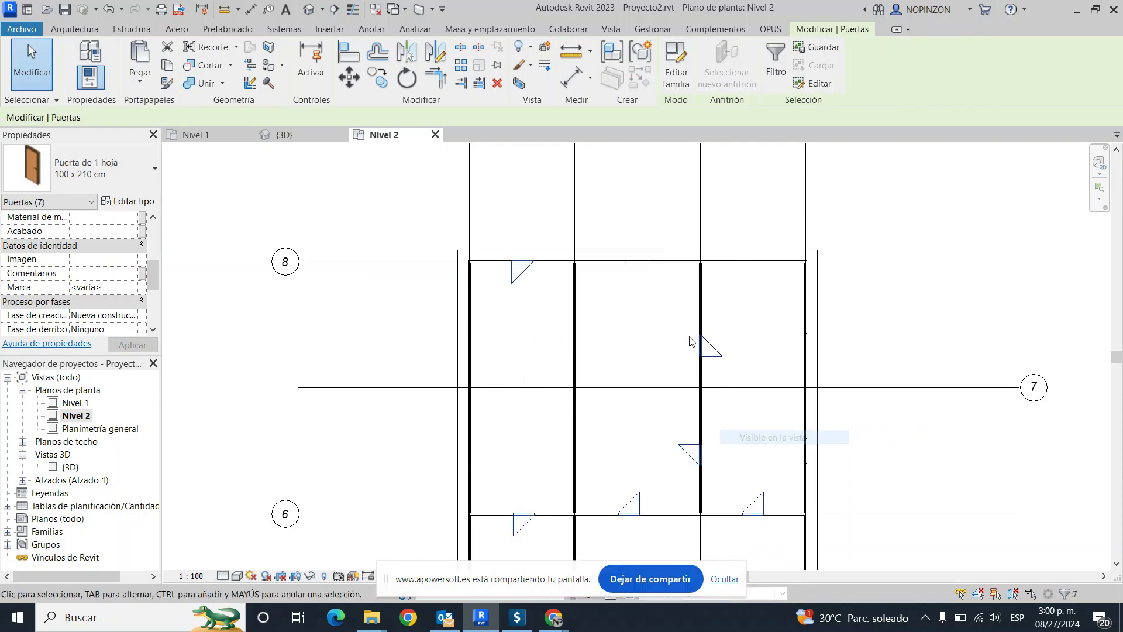
pyautogui.scroll(2, 101, 284)
pyautogui.scroll(2, 100, 285)
pyautogui.scroll(2, 105, 281)
pyautogui.click(107, 298)
pyautogui.write('1.3')
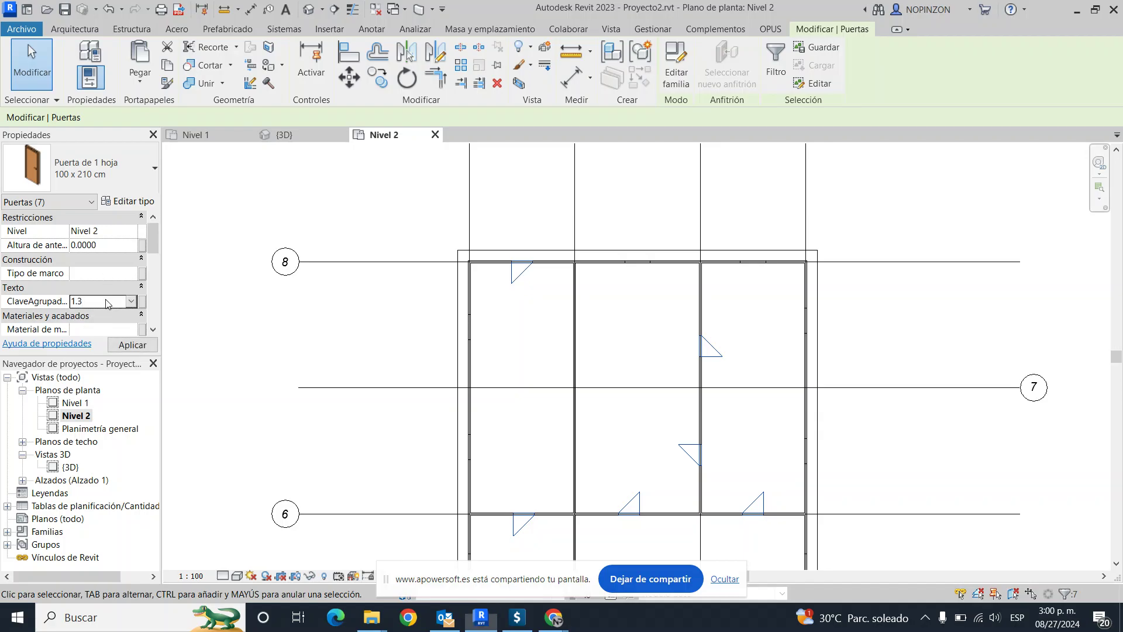
# Step: Give all ten Nivel 2 windows grouping key 1.3 and clear the selection
pyautogui.click(749, 264)
pyautogui.rightClick(749, 265)
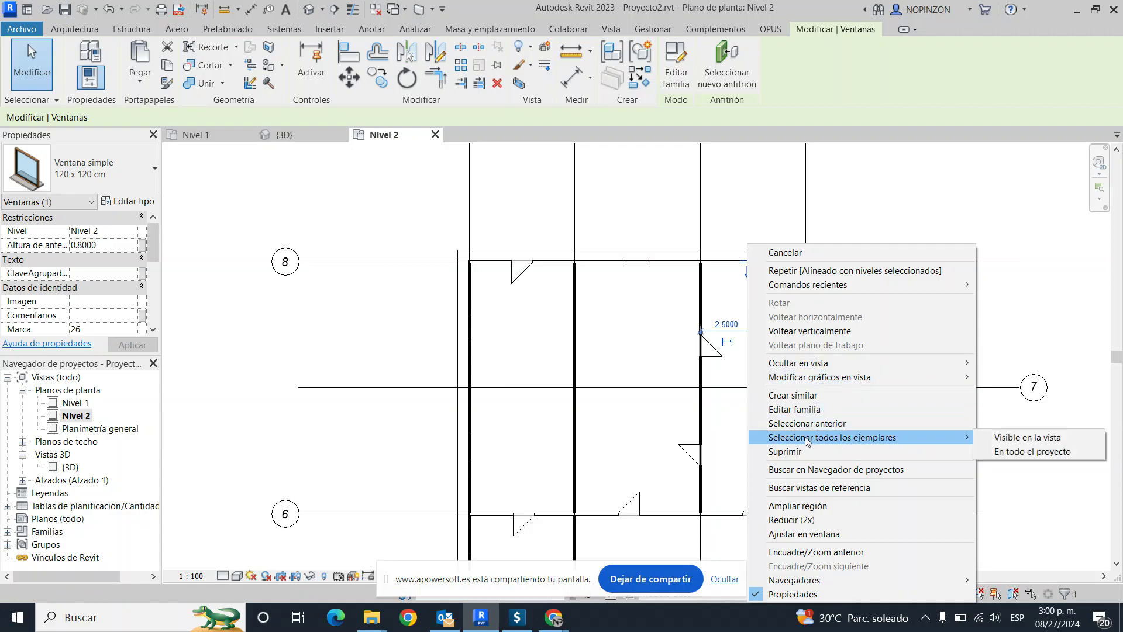
pyautogui.click(1023, 440)
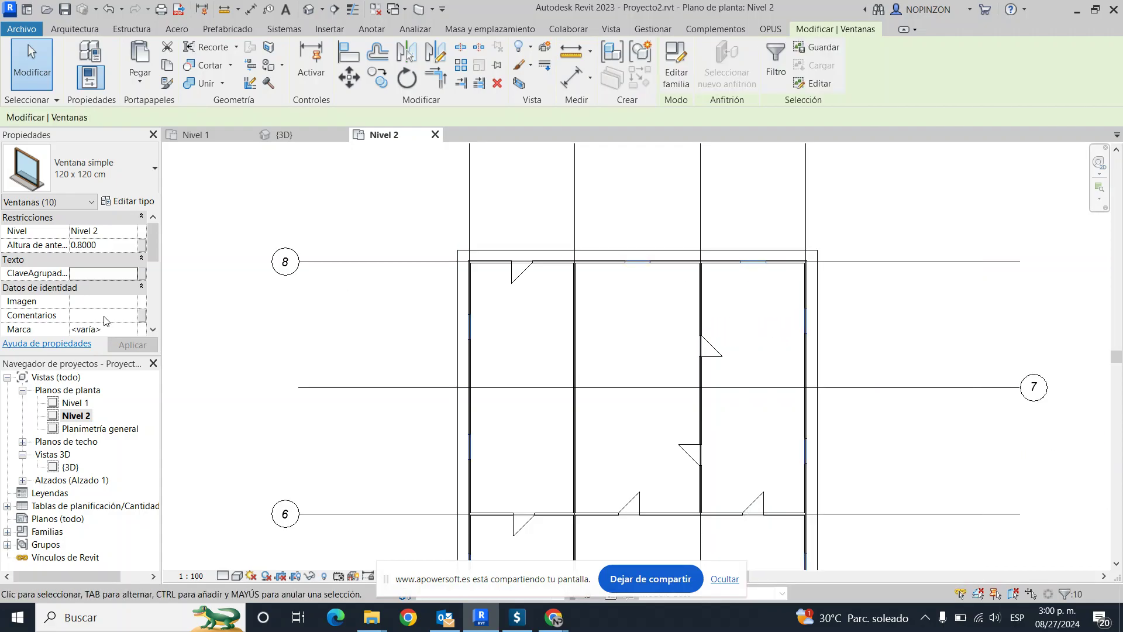
pyautogui.click(90, 274)
pyautogui.write('1.3')
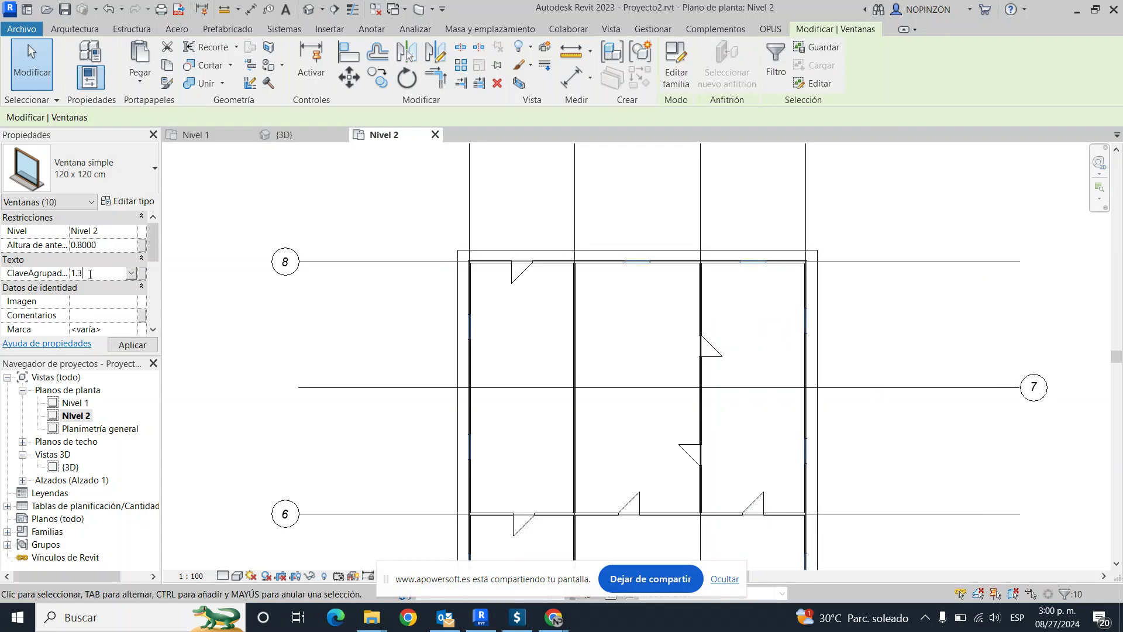
pyautogui.click(384, 327)
pyautogui.scroll(-1, 363, 264)
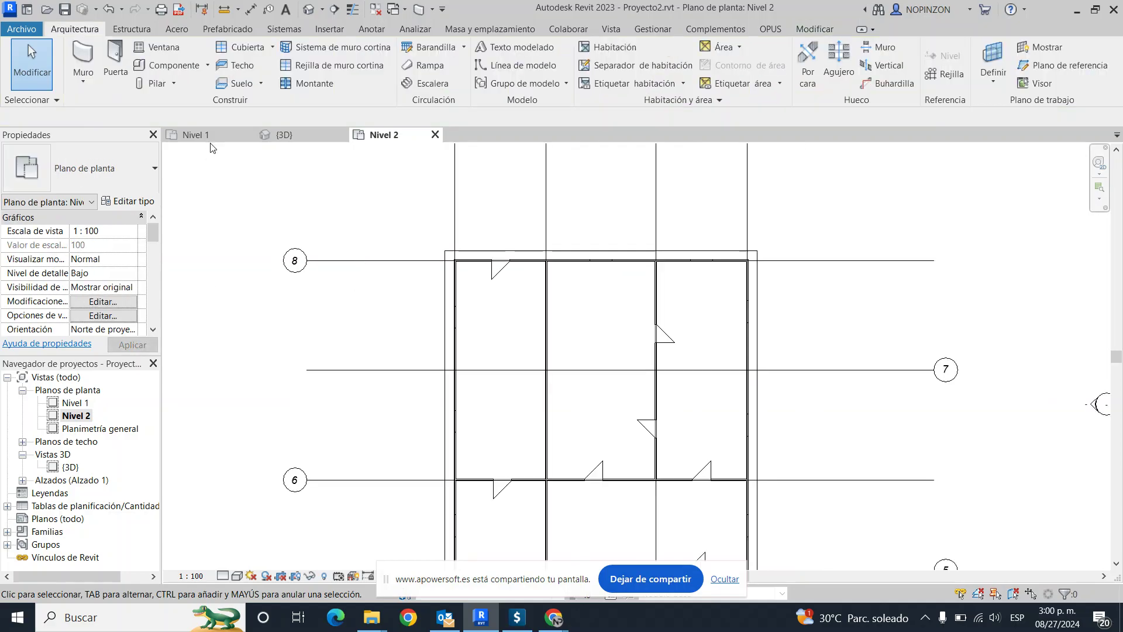
# Step: Switch from the Nivel 2 plan to the {3D} view of the two-storey house
pyautogui.scroll(-2, 626, 214)
pyautogui.scroll(-1, 704, 175)
pyautogui.scroll(2, 573, 292)
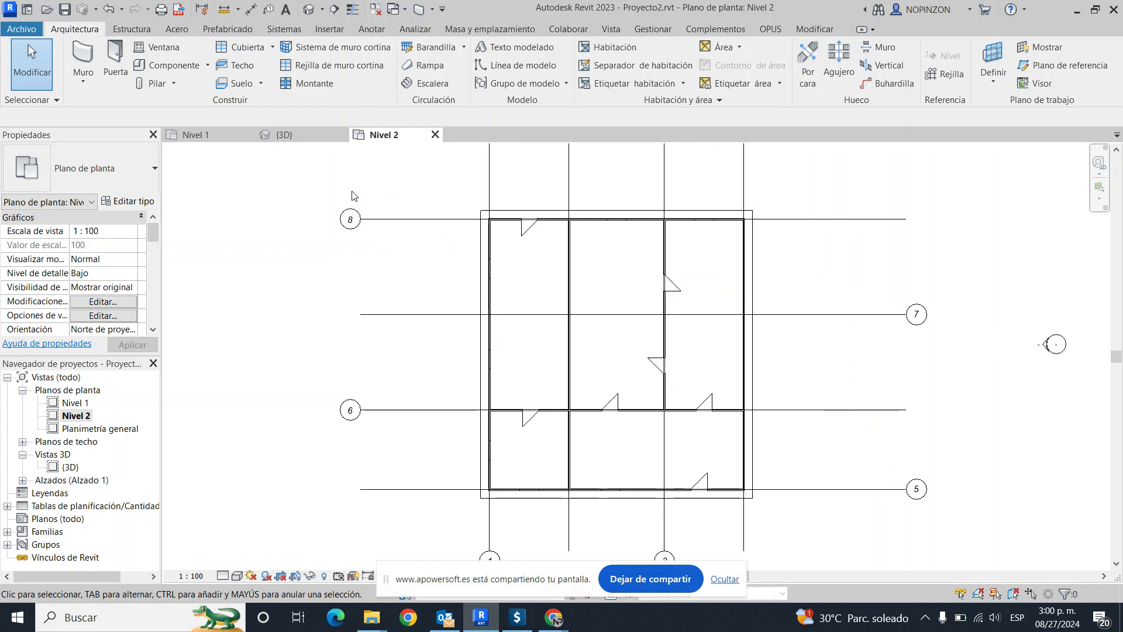
pyautogui.click(281, 135)
pyautogui.scroll(2, 449, 279)
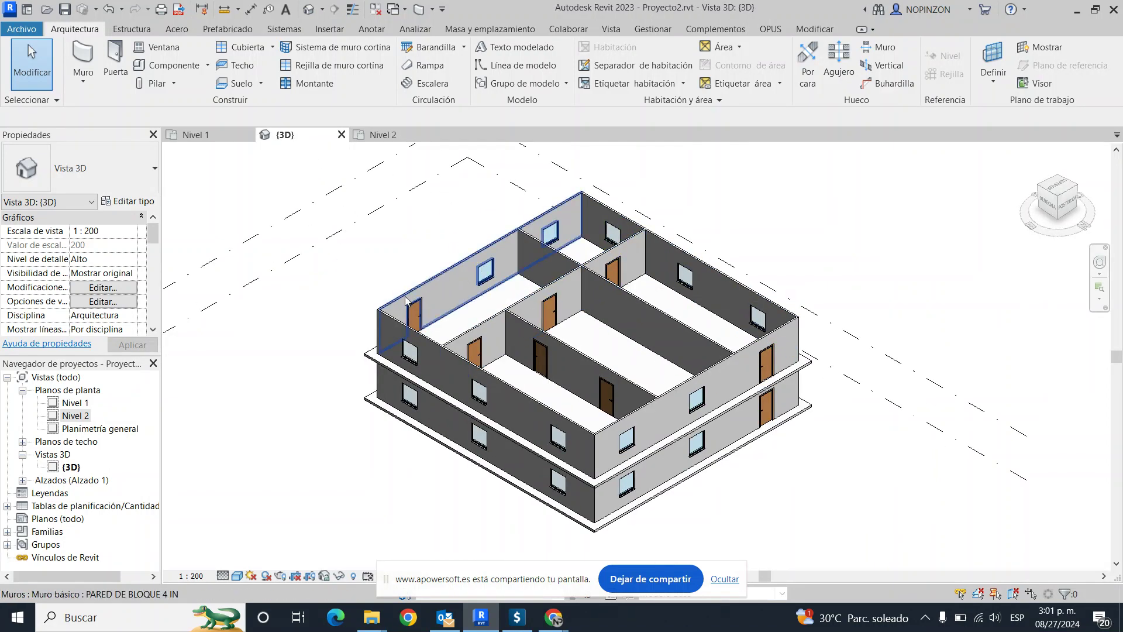
pyautogui.scroll(2, 358, 329)
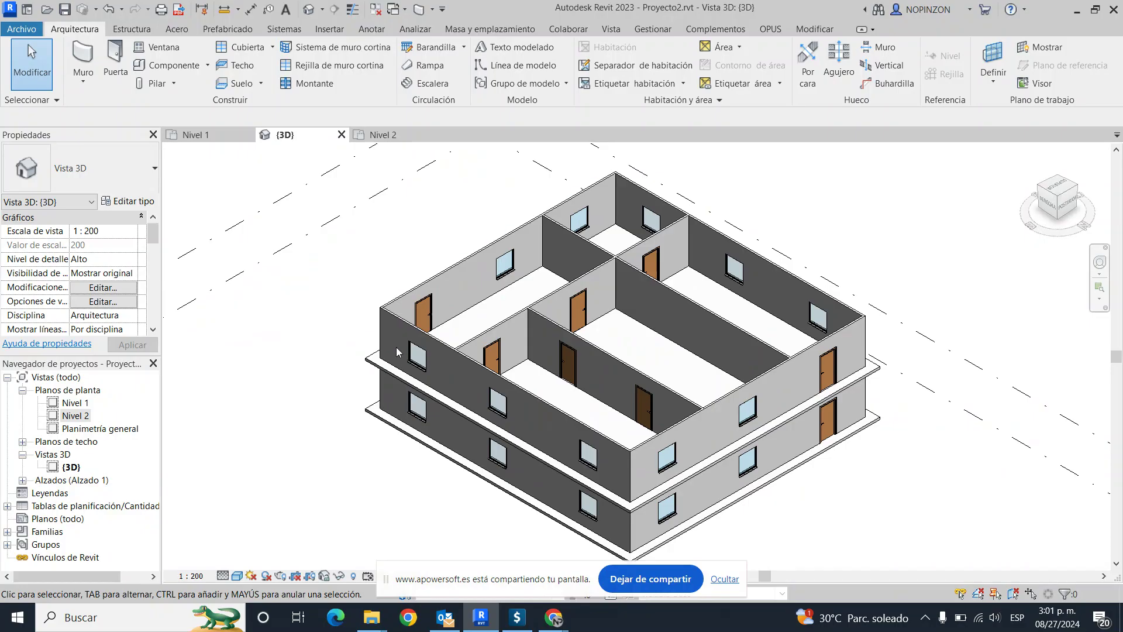
# Step: Open the OPUS Configuración and check the quantity parameters for Puertas, Suelos and Ventanas
pyautogui.click(771, 29)
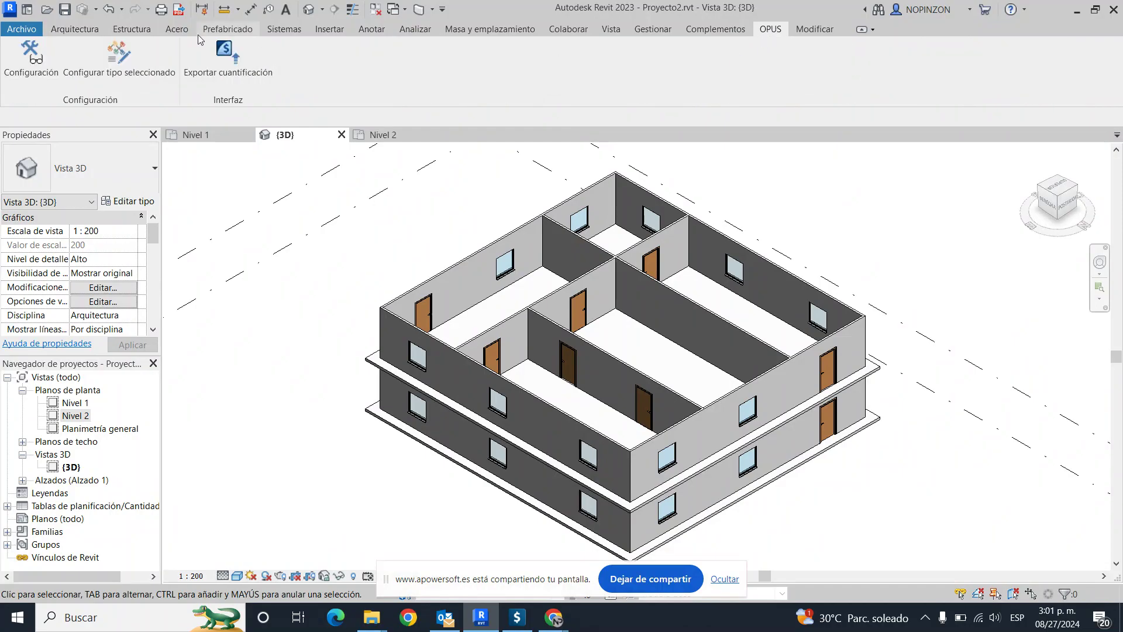
pyautogui.click(32, 58)
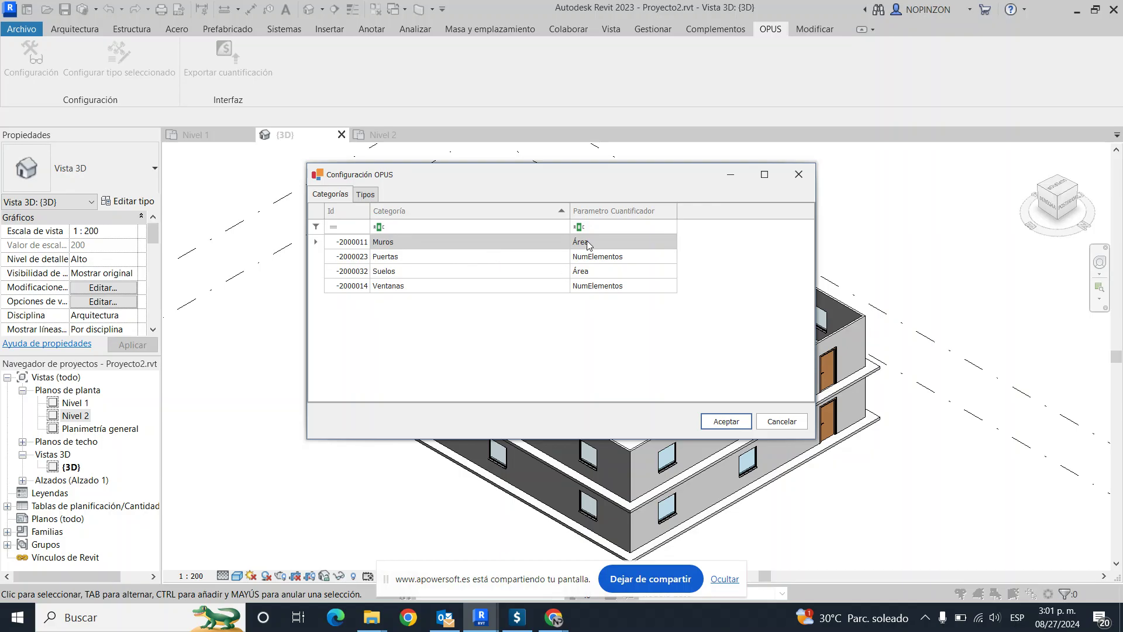
pyautogui.click(613, 264)
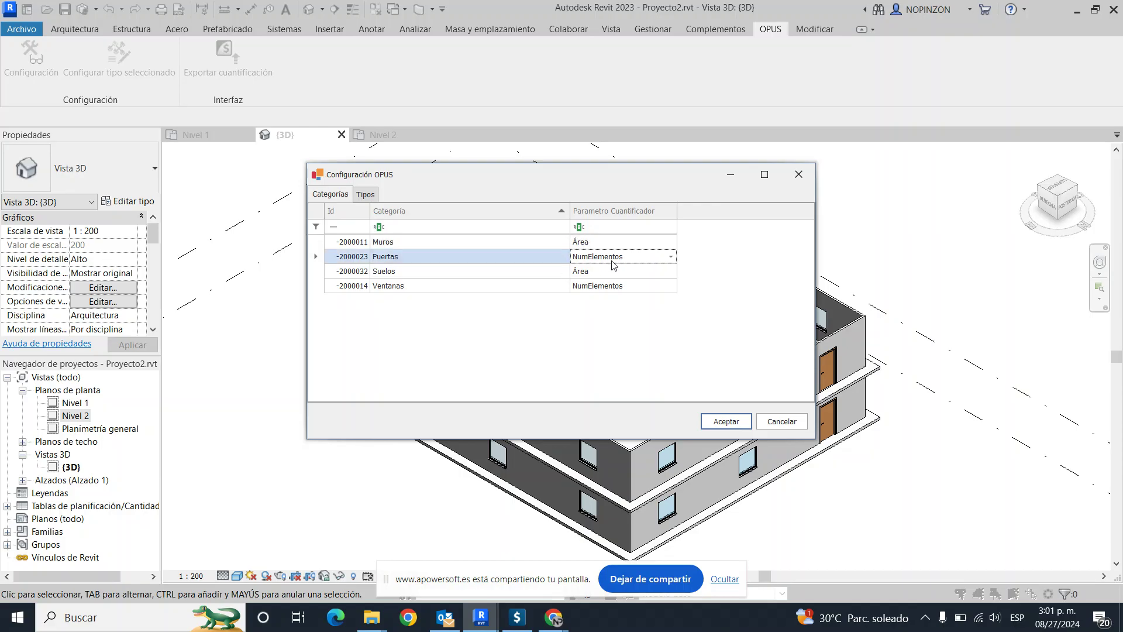
pyautogui.click(599, 274)
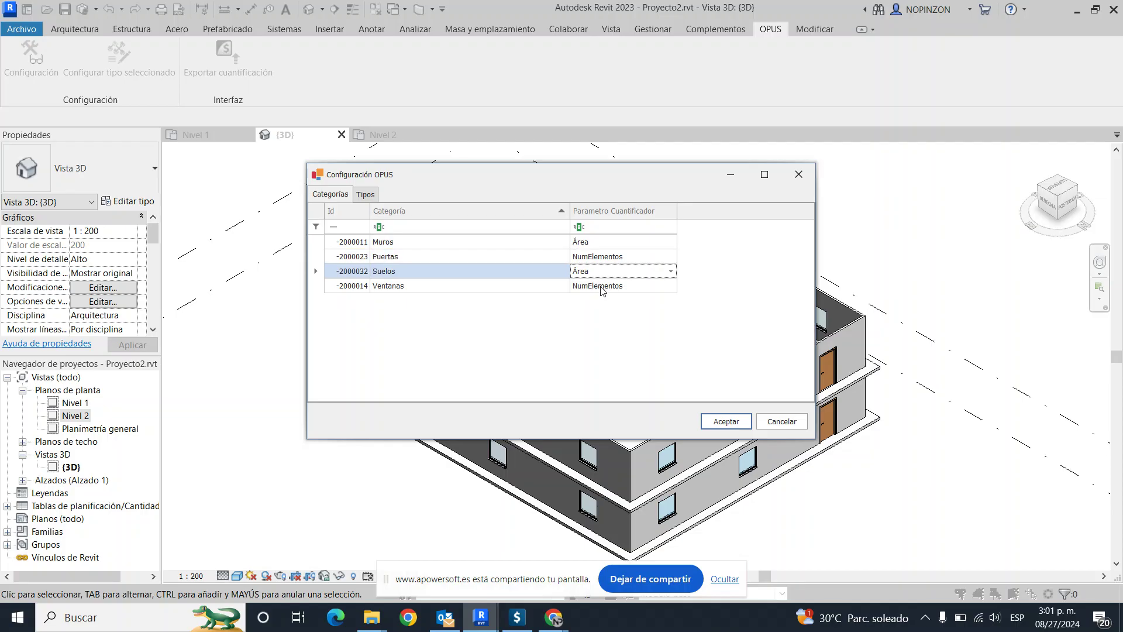
pyautogui.click(602, 288)
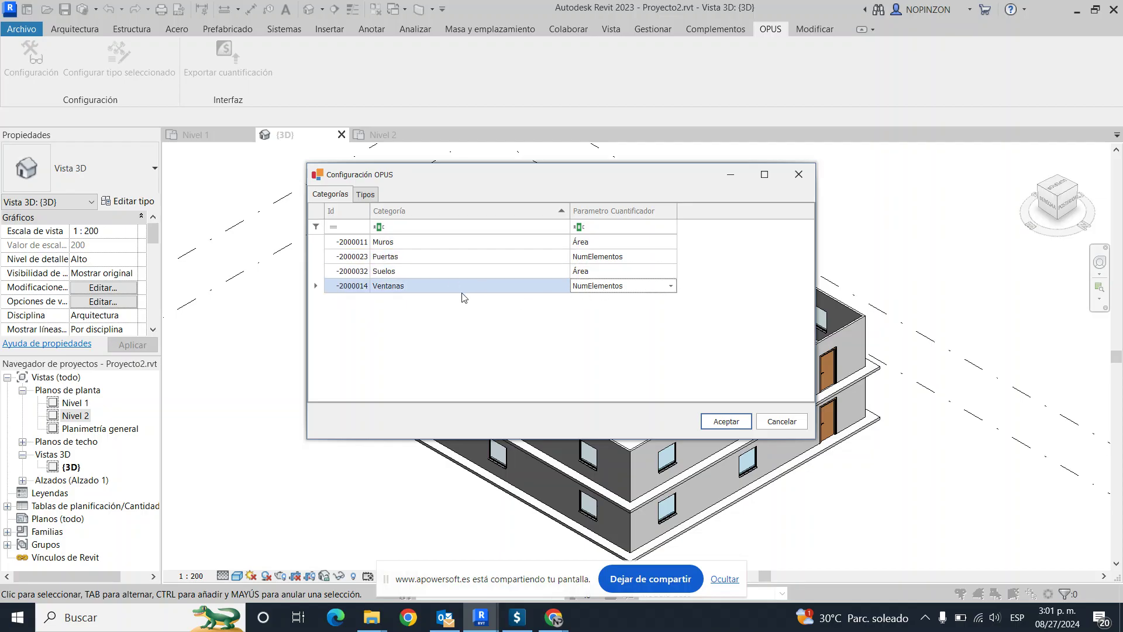
pyautogui.click(365, 197)
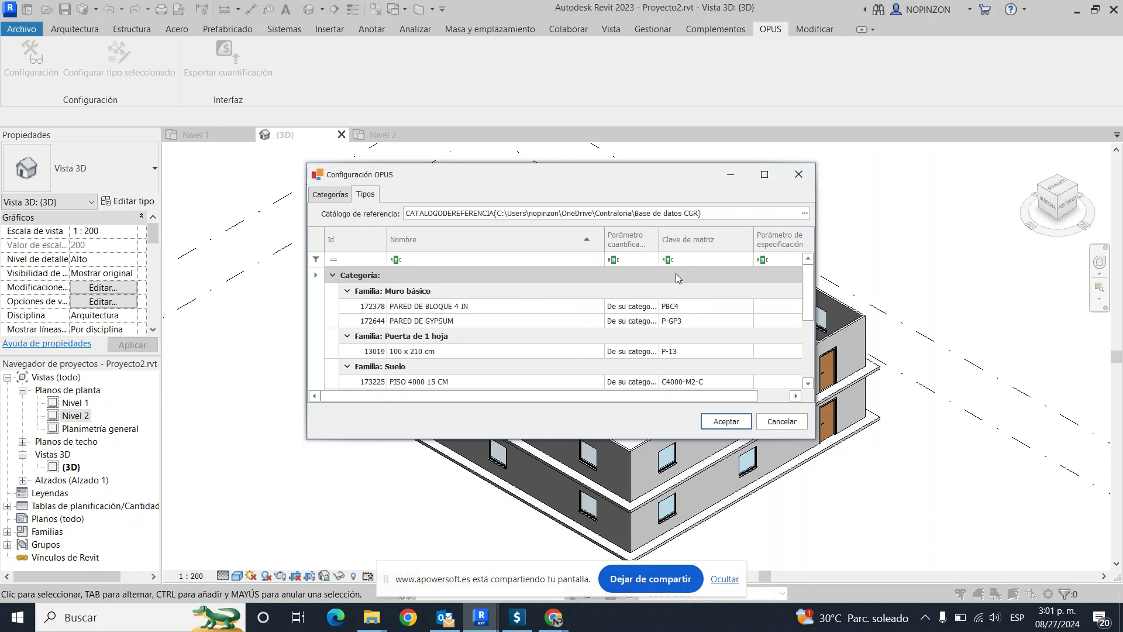
# Step: Check the type matrix keys PBC4, P-GP3, P-13, C4000-M2-C and V-16, then accept the configuration
pyautogui.scroll(-1, 676, 281)
pyautogui.scroll(1, 700, 332)
pyautogui.scroll(-1, 649, 313)
pyautogui.scroll(1, 661, 325)
pyautogui.click(530, 310)
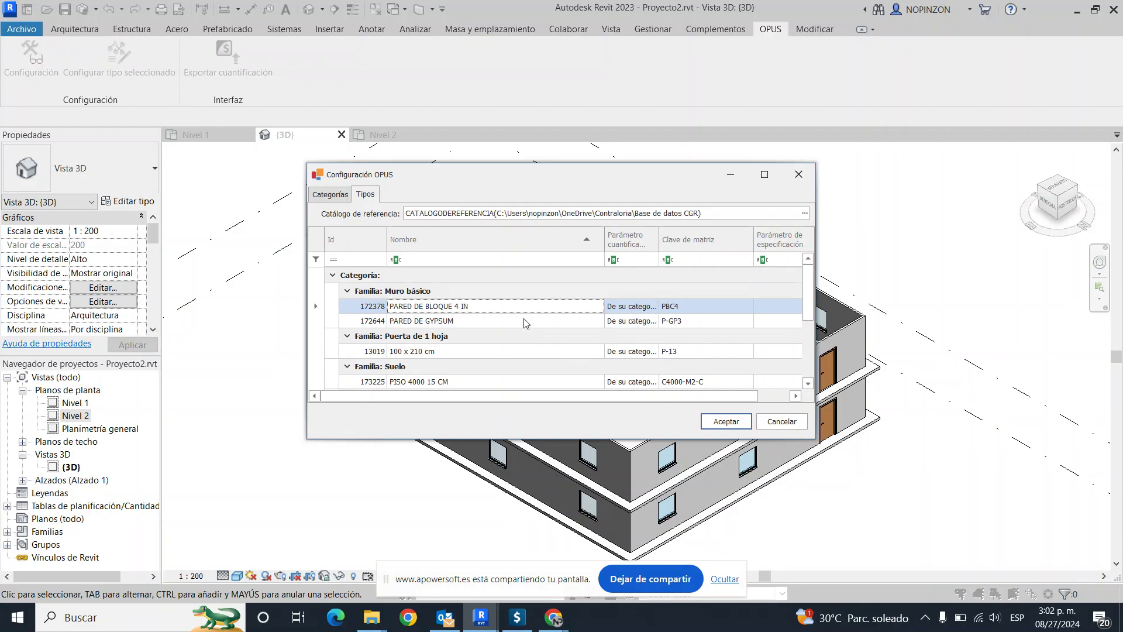
pyautogui.click(522, 324)
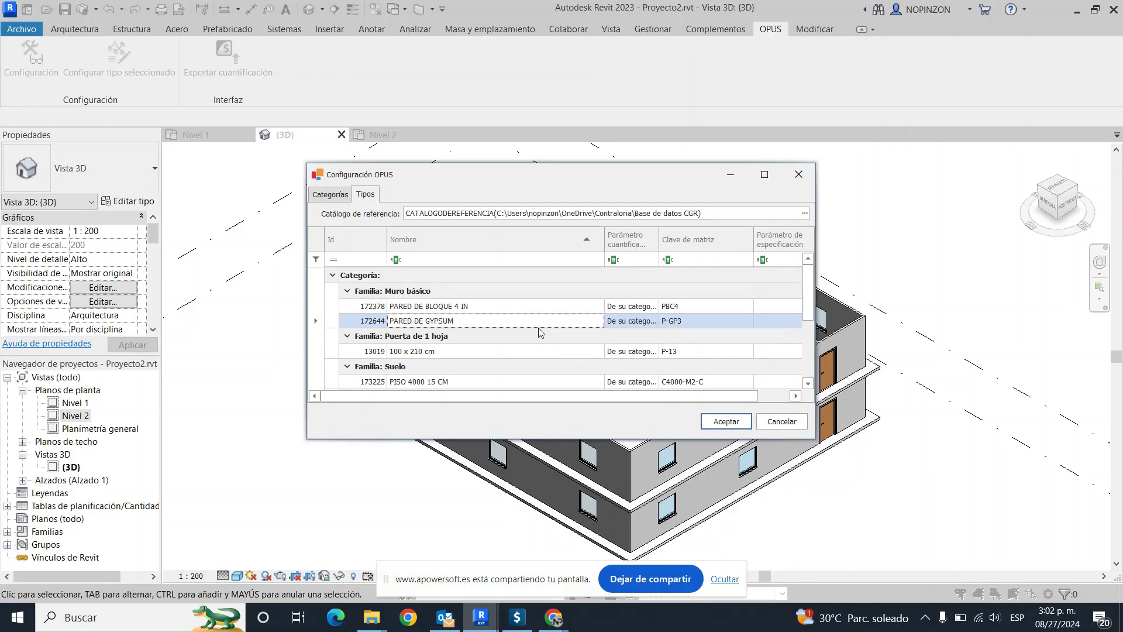
pyautogui.click(676, 309)
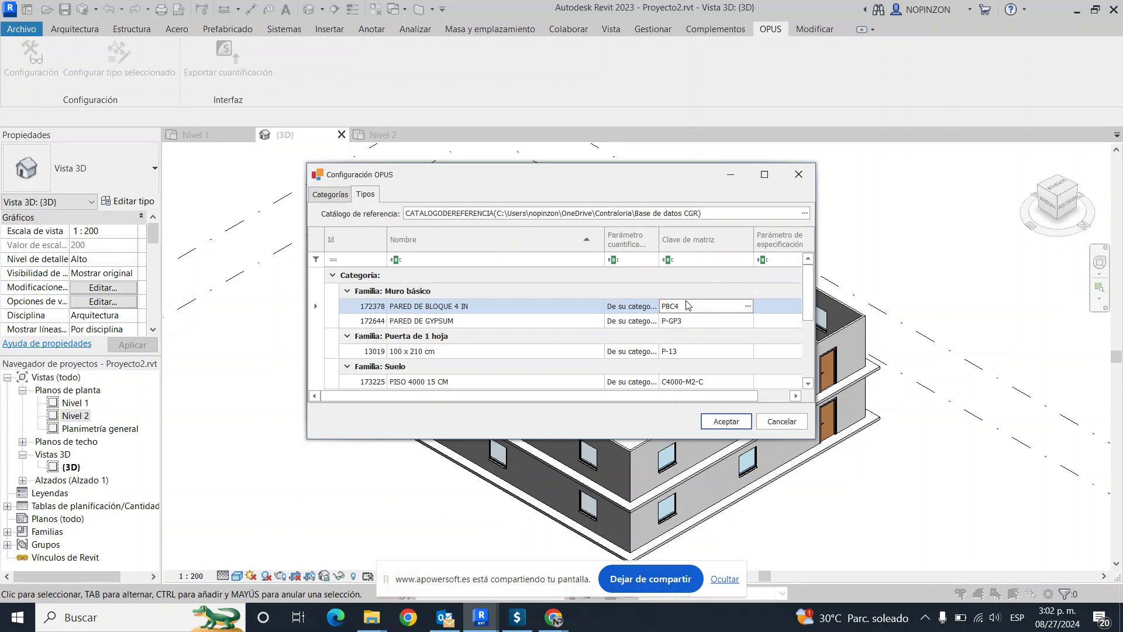
pyautogui.click(690, 321)
pyautogui.click(671, 336)
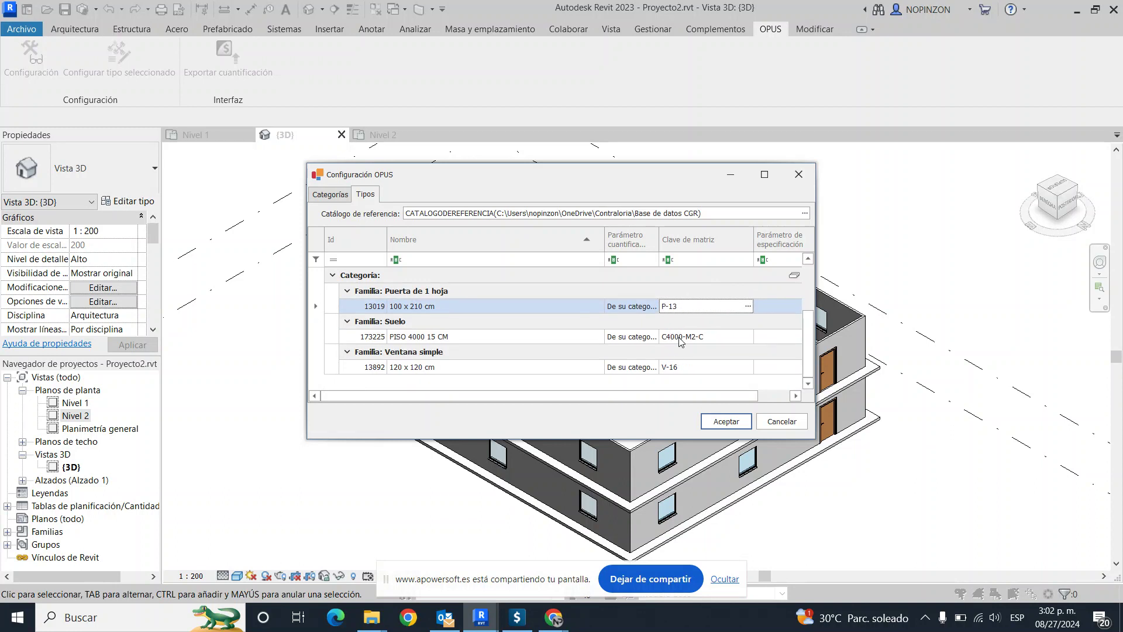
pyautogui.click(672, 336)
pyautogui.click(681, 371)
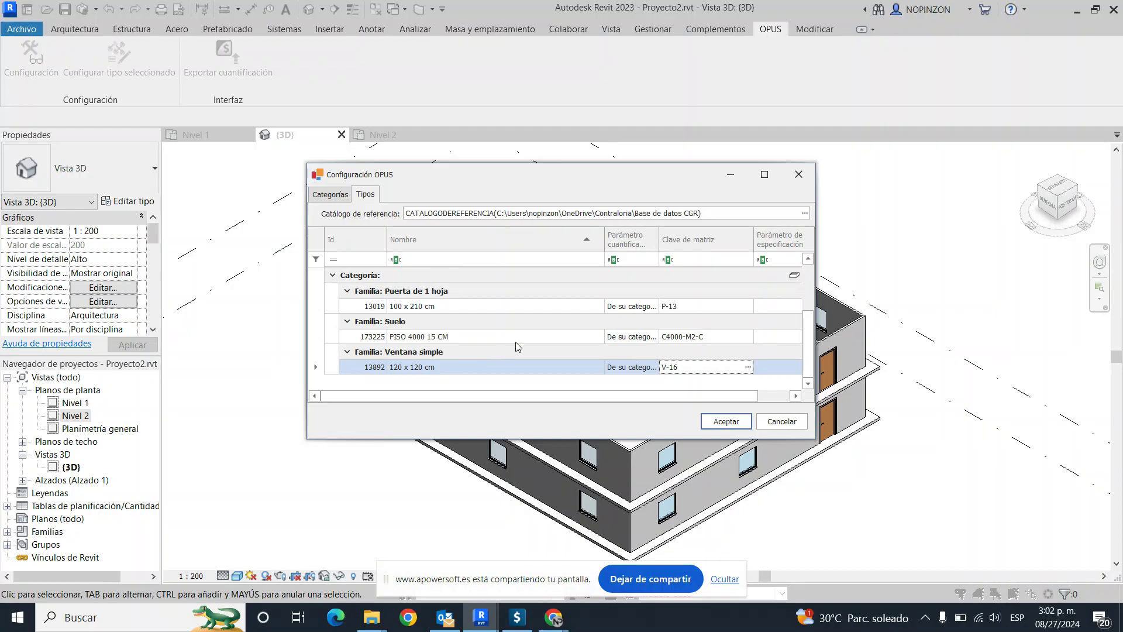
pyautogui.click(725, 421)
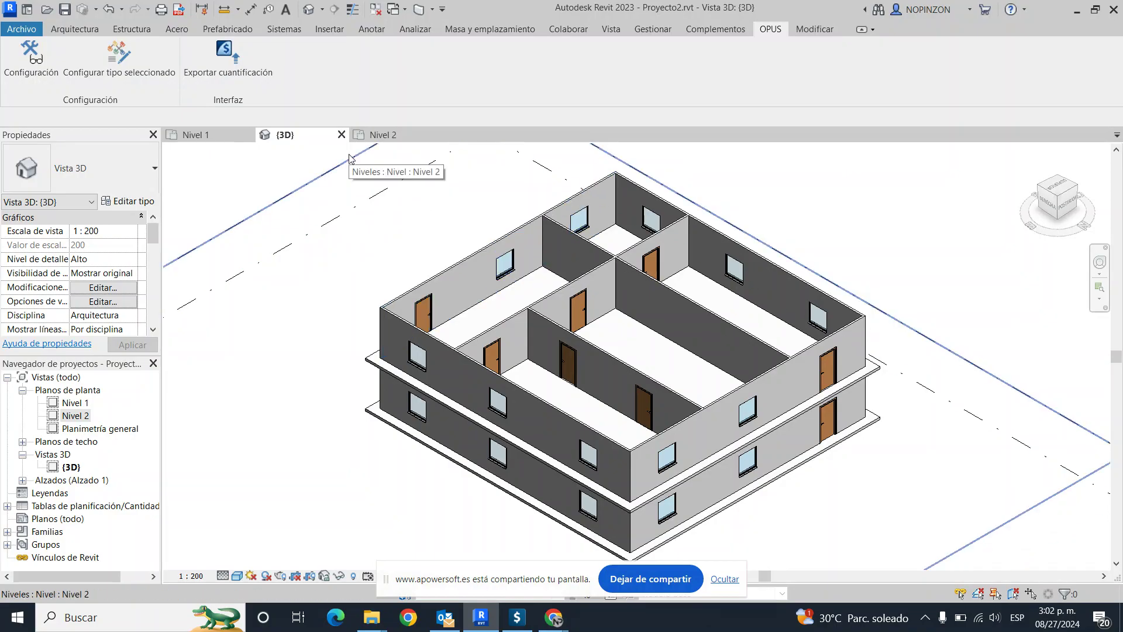
# Step: Export the quantification to the OPUS project EJEMPLO 5 from the default repository
pyautogui.click(228, 58)
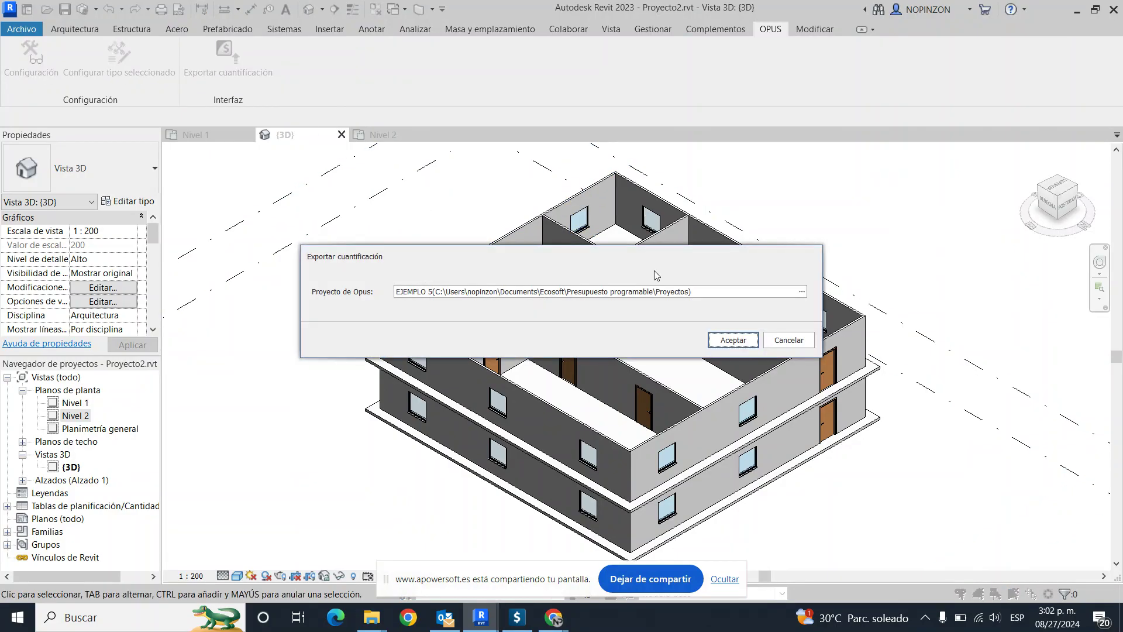
pyautogui.click(801, 291)
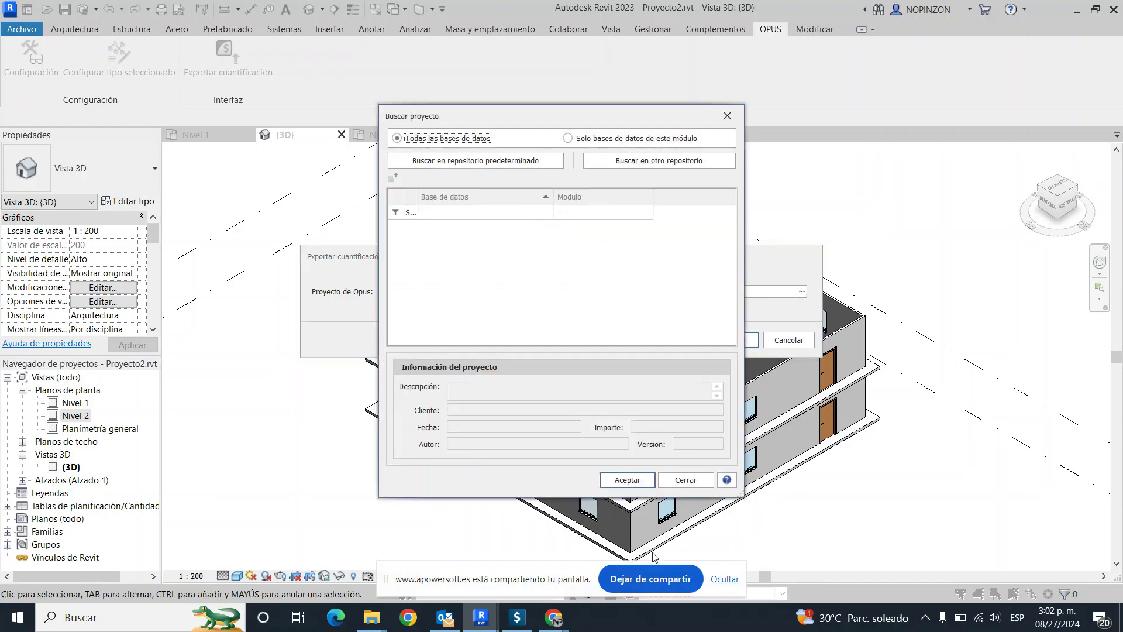
pyautogui.click(517, 618)
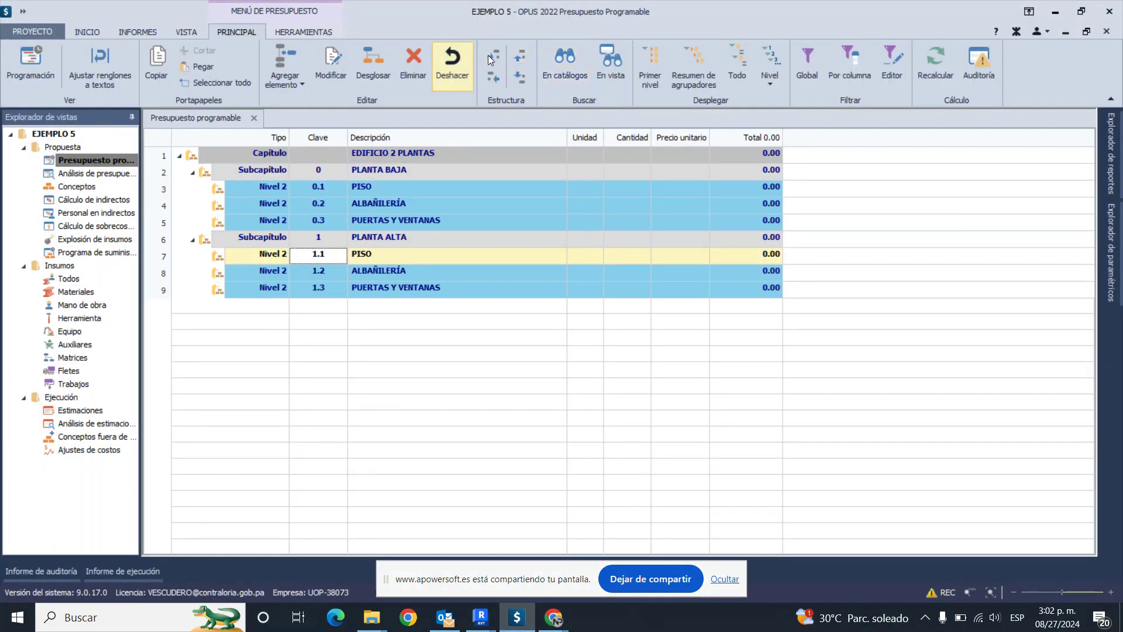
pyautogui.click(552, 617)
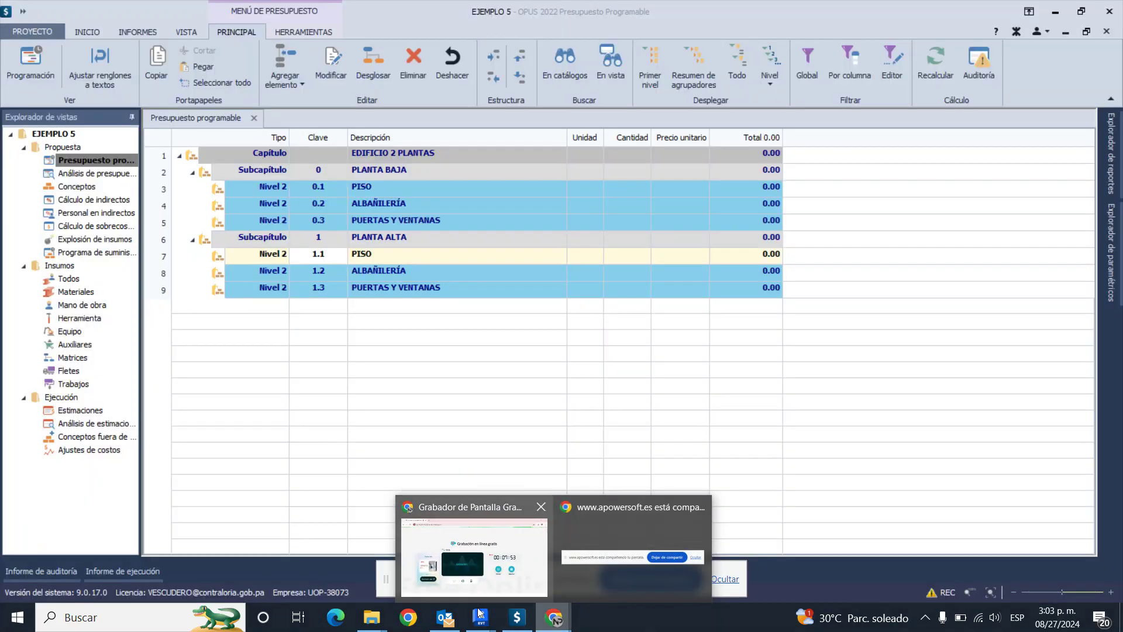
pyautogui.moveTo(479, 616)
pyautogui.click(409, 557)
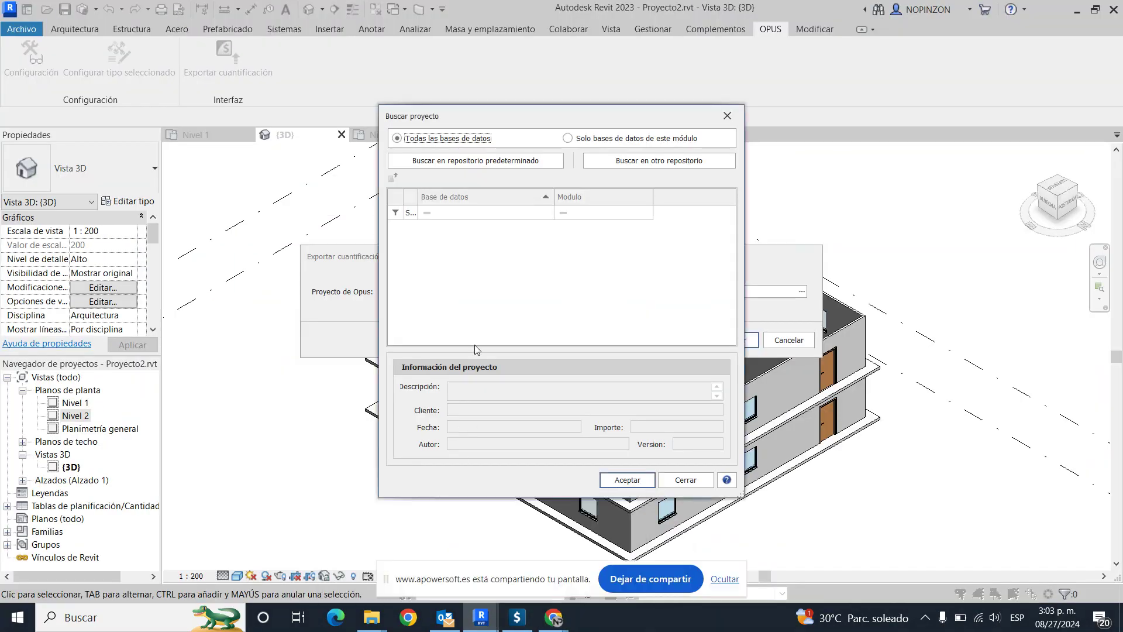
pyautogui.click(475, 161)
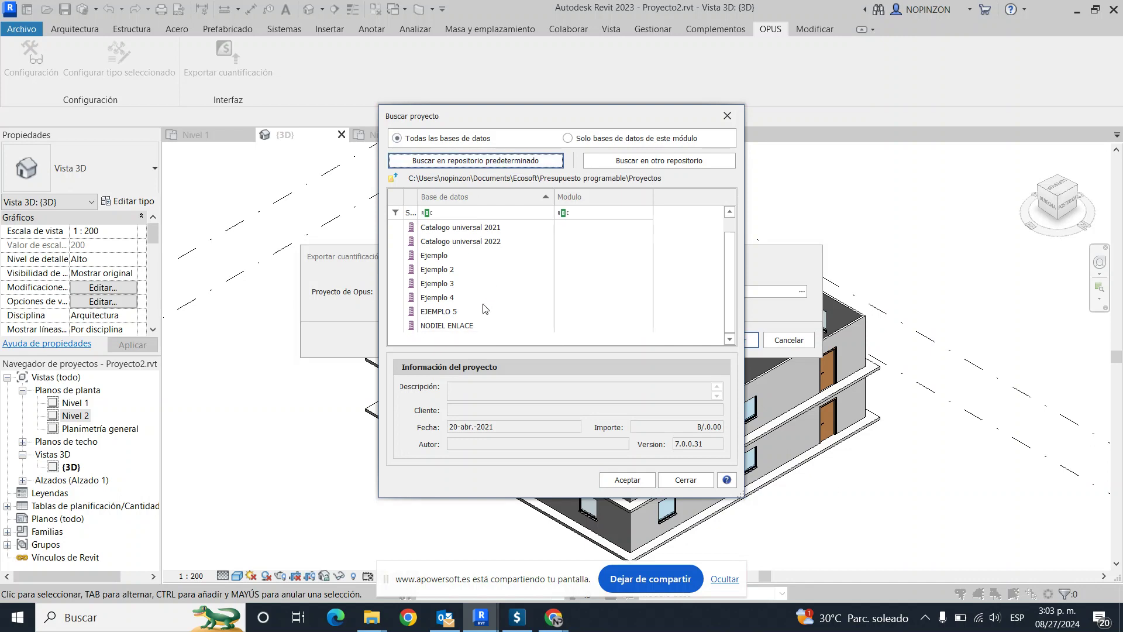
pyautogui.click(452, 311)
pyautogui.click(627, 480)
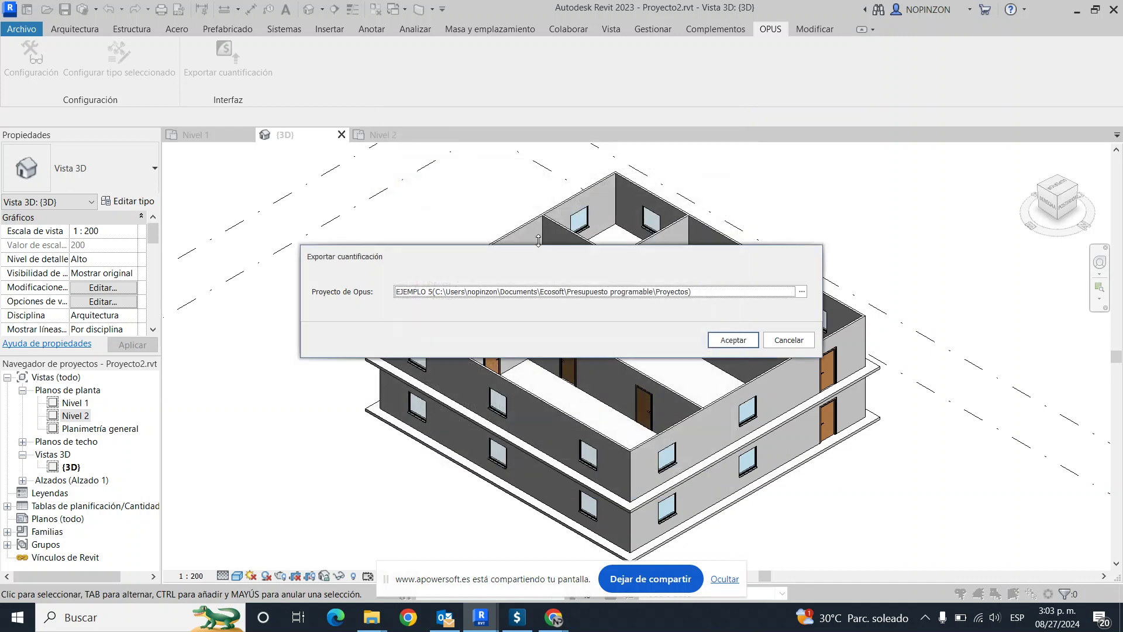
pyautogui.click(733, 340)
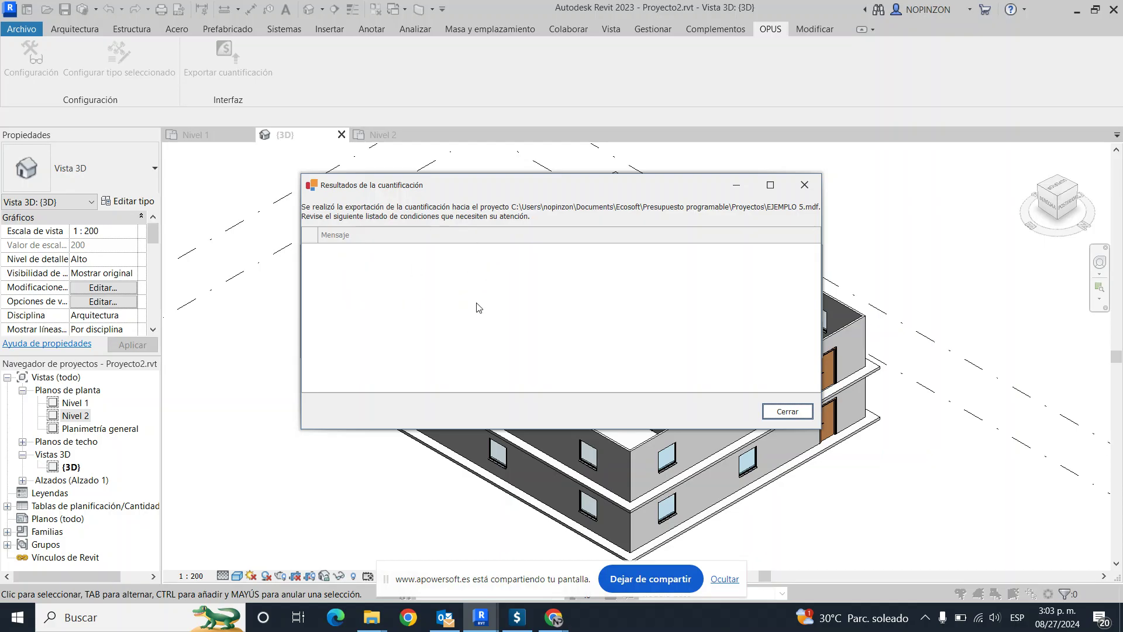
# Step: Close the quantification results and bring up the OPUS budget window
pyautogui.click(785, 410)
pyautogui.scroll(-1, 718, 417)
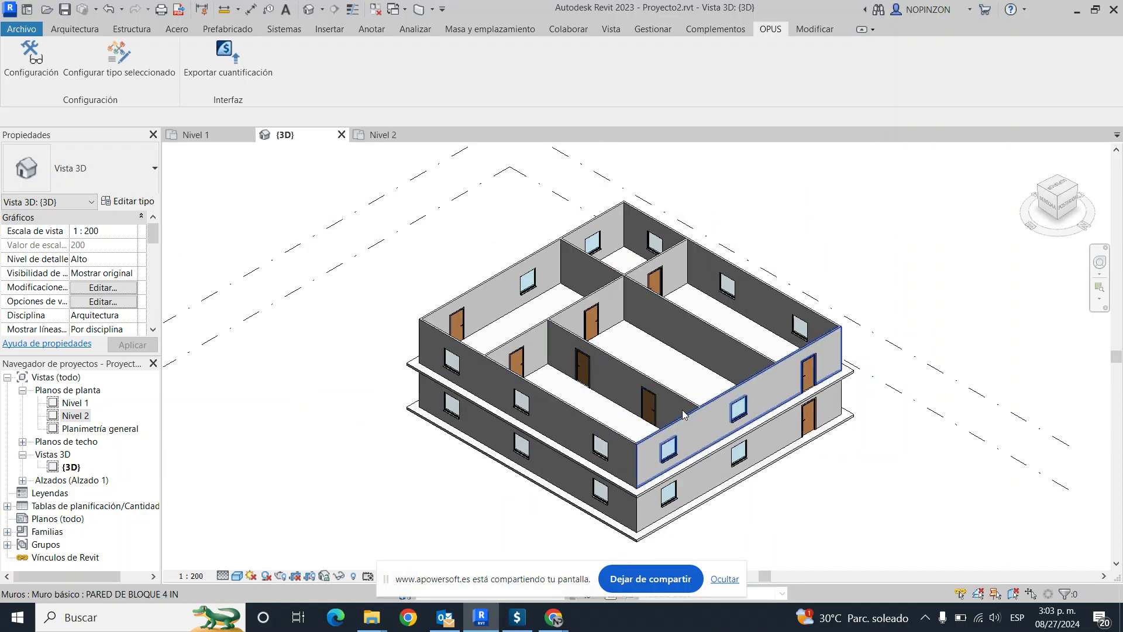
pyautogui.click(518, 616)
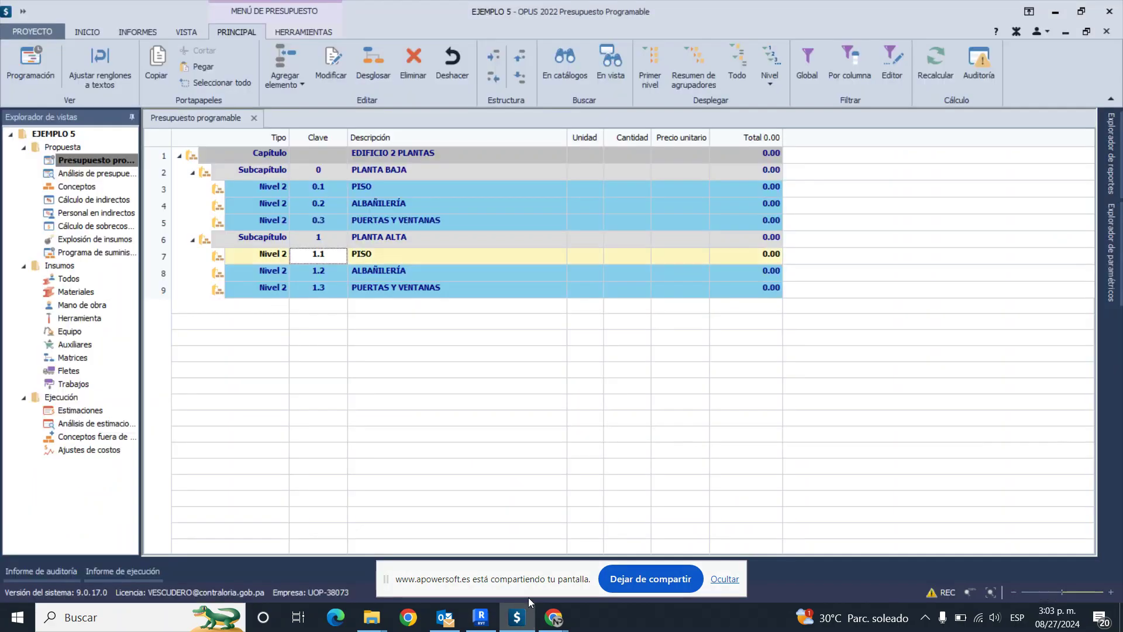
# Step: Select budget level rows, ending on the EDIFICIO 2 PLANTAS chapter, with the tools set shown
pyautogui.click(416, 206)
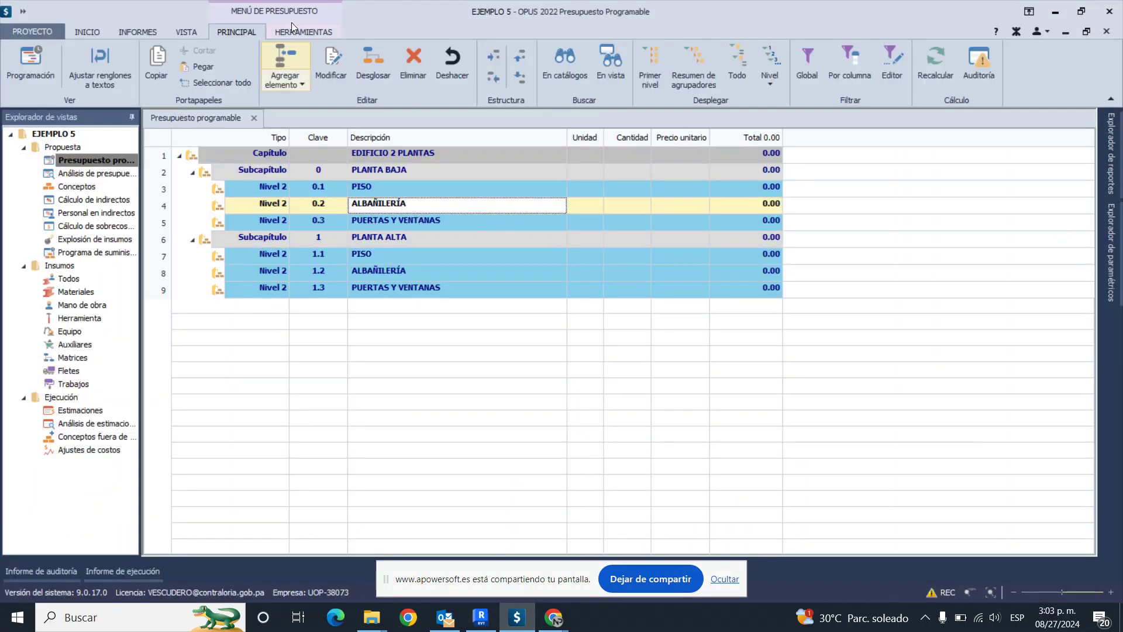
pyautogui.click(310, 33)
pyautogui.click(266, 190)
pyautogui.click(283, 208)
pyautogui.click(293, 252)
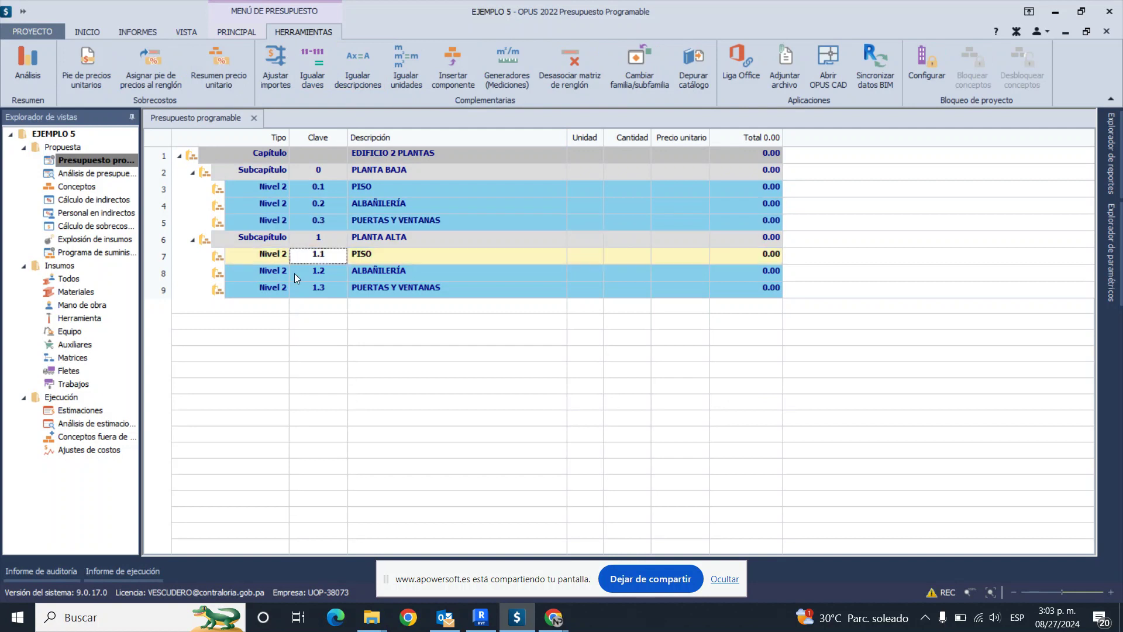
pyautogui.click(294, 271)
pyautogui.click(759, 155)
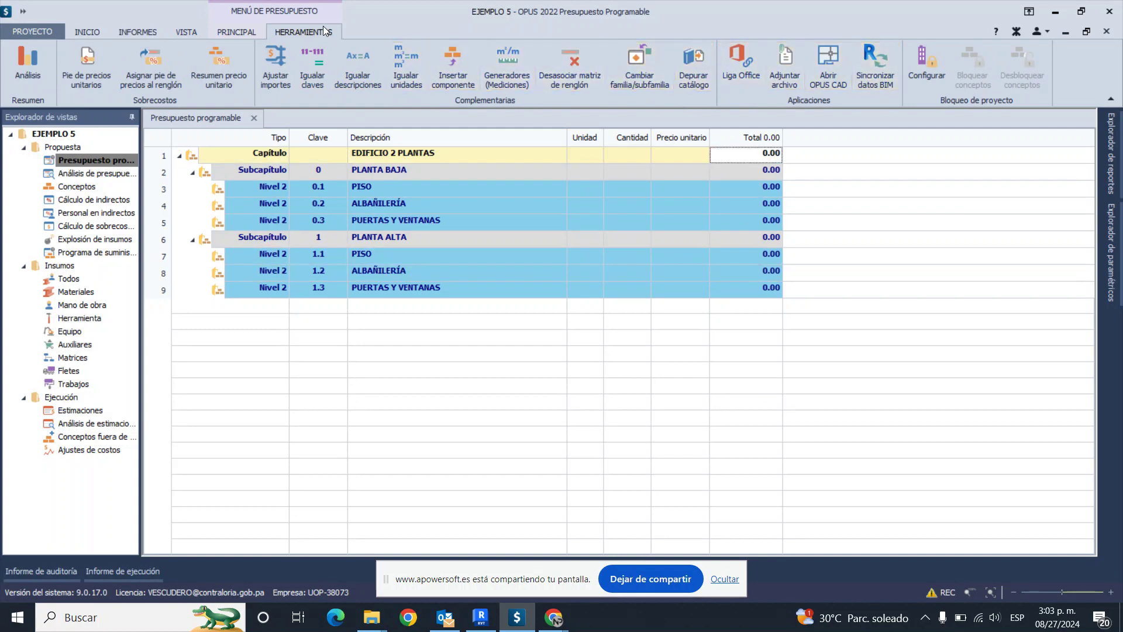
# Step: Synchronize BIM data from Revit so the budget totals 57,131.70
pyautogui.click(876, 65)
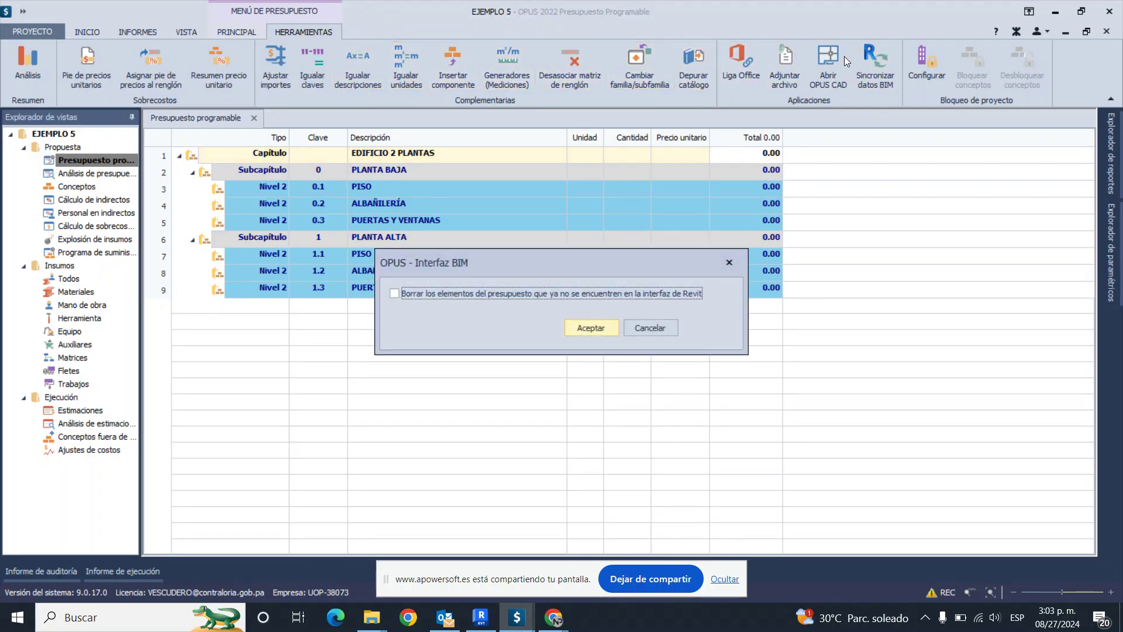
pyautogui.click(602, 329)
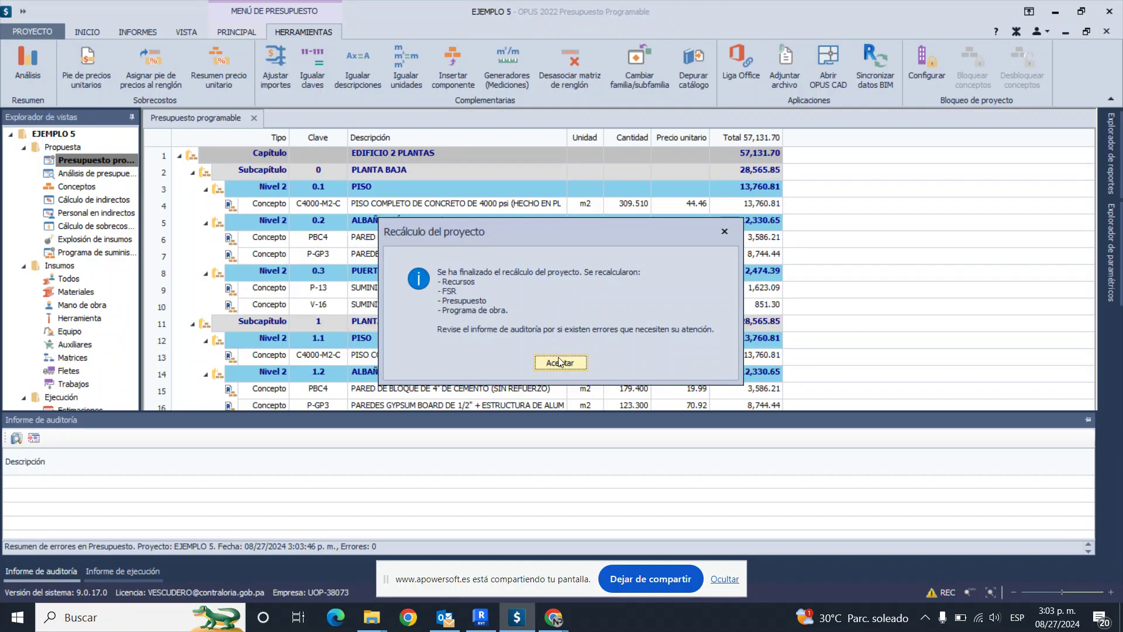
pyautogui.click(558, 362)
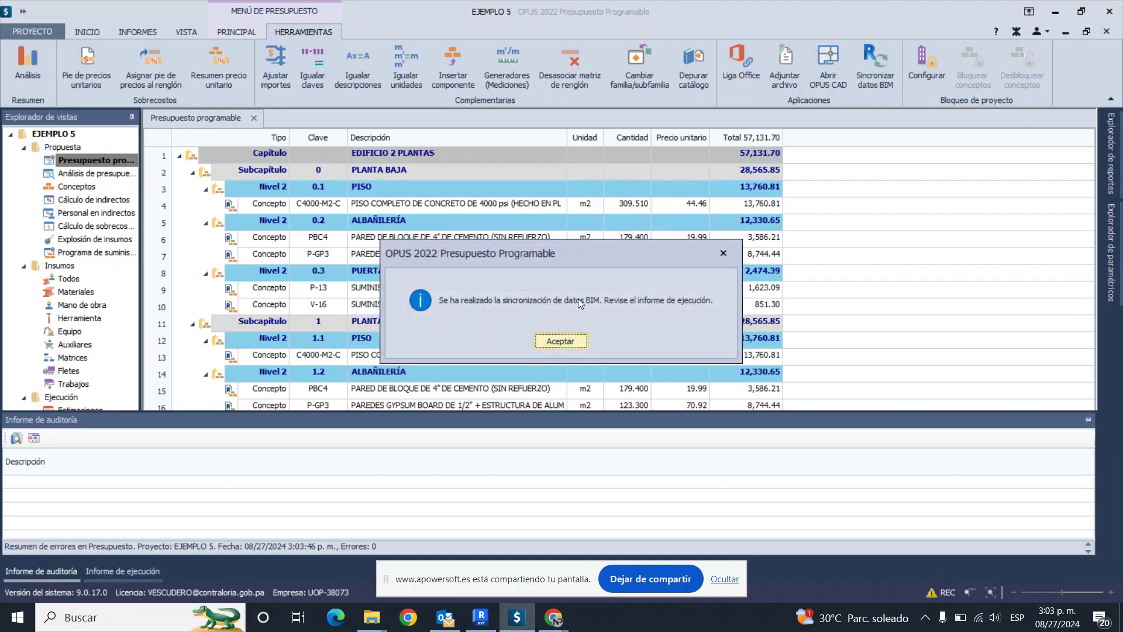
pyautogui.click(576, 342)
pyautogui.click(543, 307)
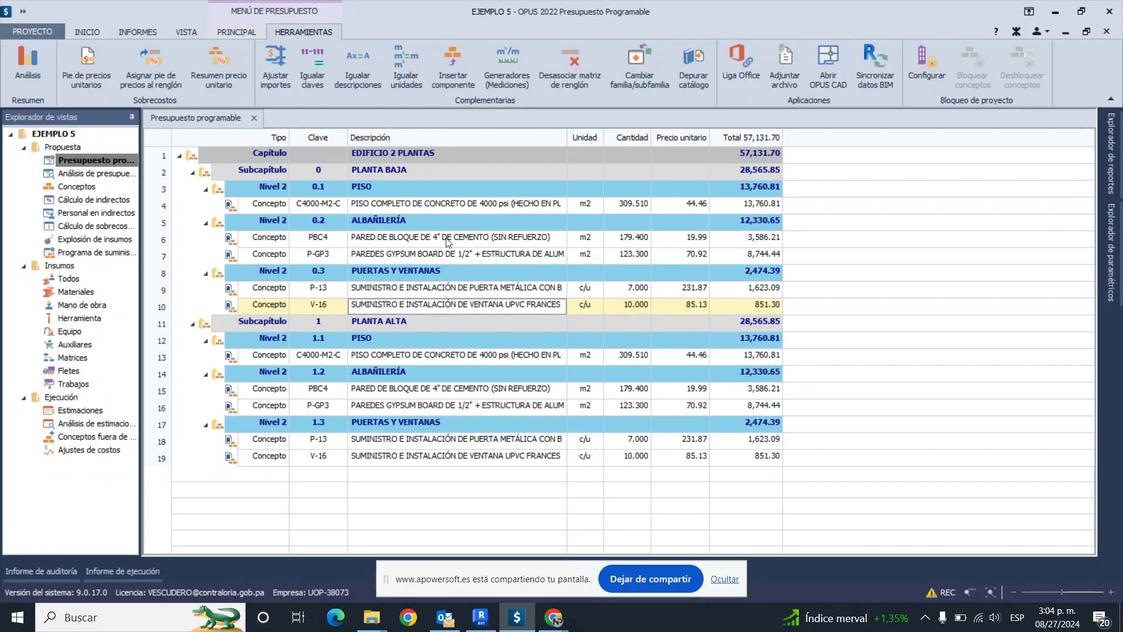
# Step: Inspect the P-GP3 gypsum wall quantity of 123.300 m2, then switch to Revit
pyautogui.click(500, 253)
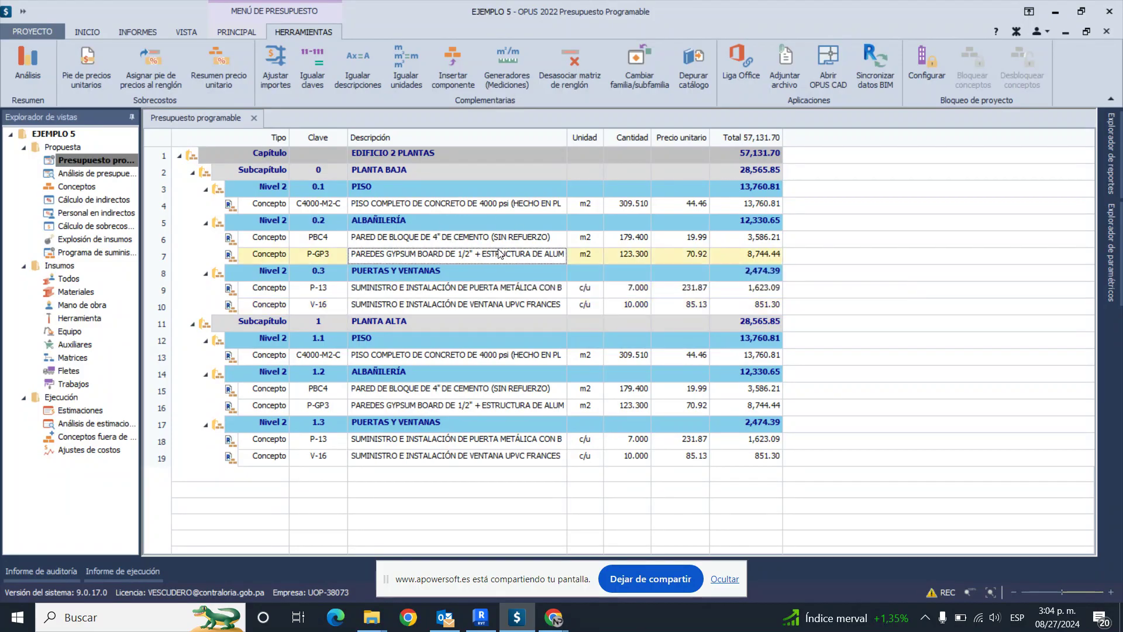
pyautogui.click(628, 257)
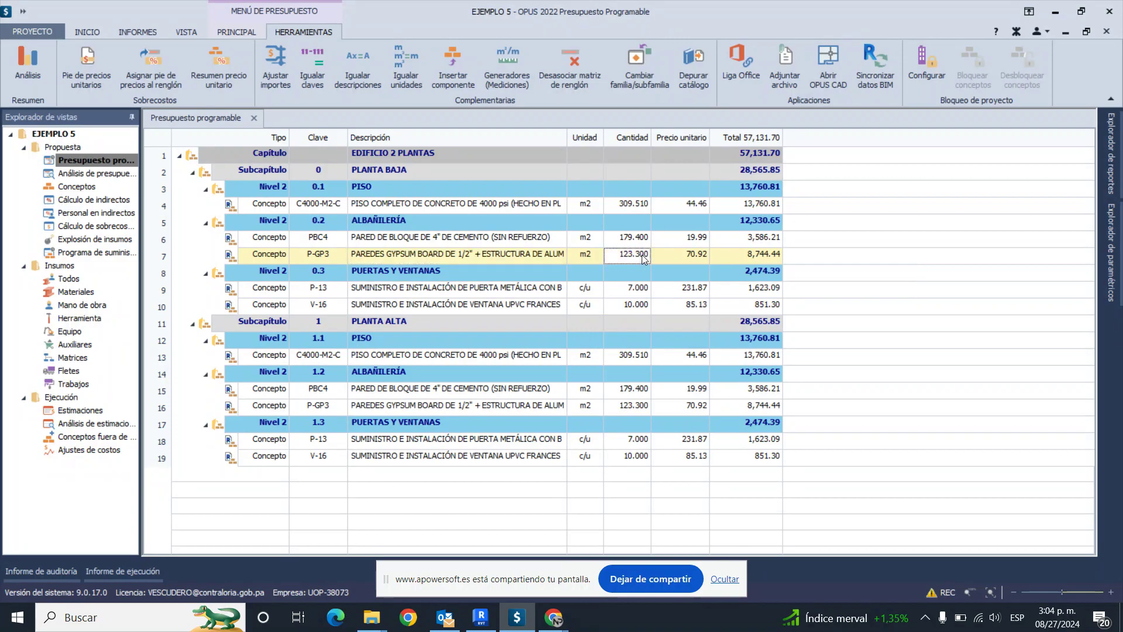
pyautogui.click(481, 617)
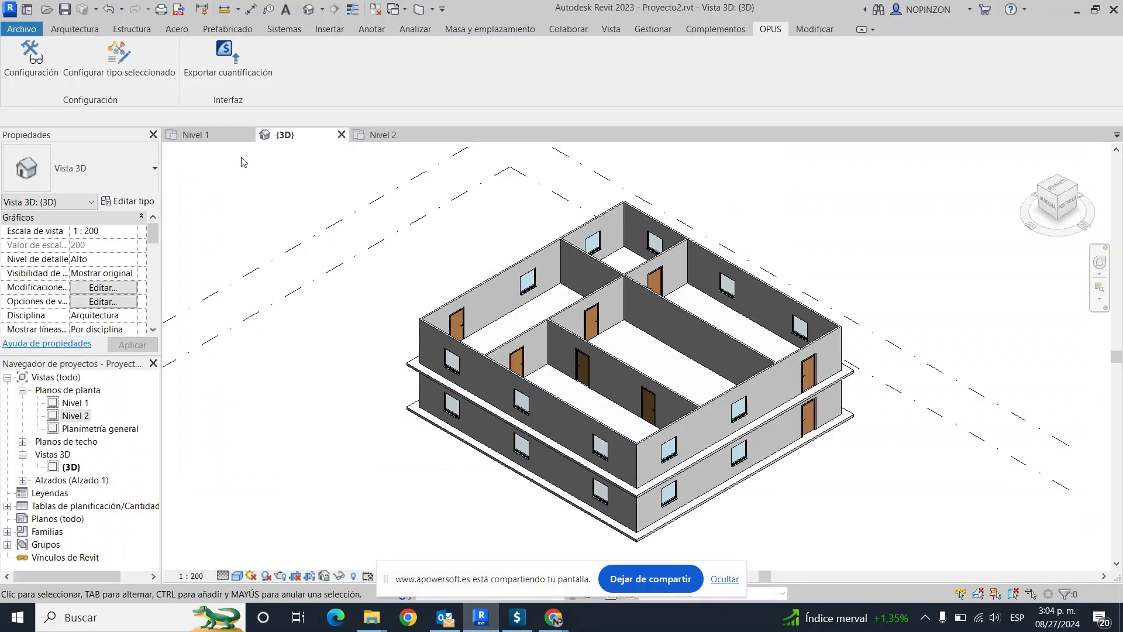
# Step: On Nivel 1, draw a new wall along grid 7 from the middle wall to the east wall
pyautogui.click(196, 135)
pyautogui.scroll(-1, 630, 227)
pyautogui.scroll(1, 591, 375)
pyautogui.click(539, 350)
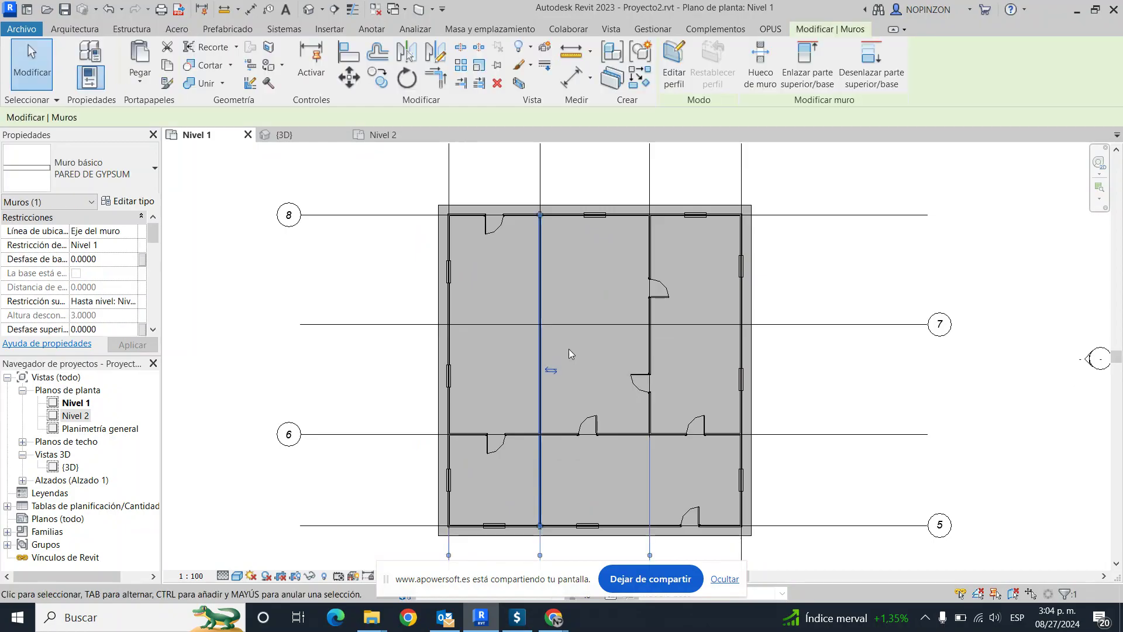
pyautogui.click(74, 29)
pyautogui.click(94, 79)
pyautogui.click(117, 106)
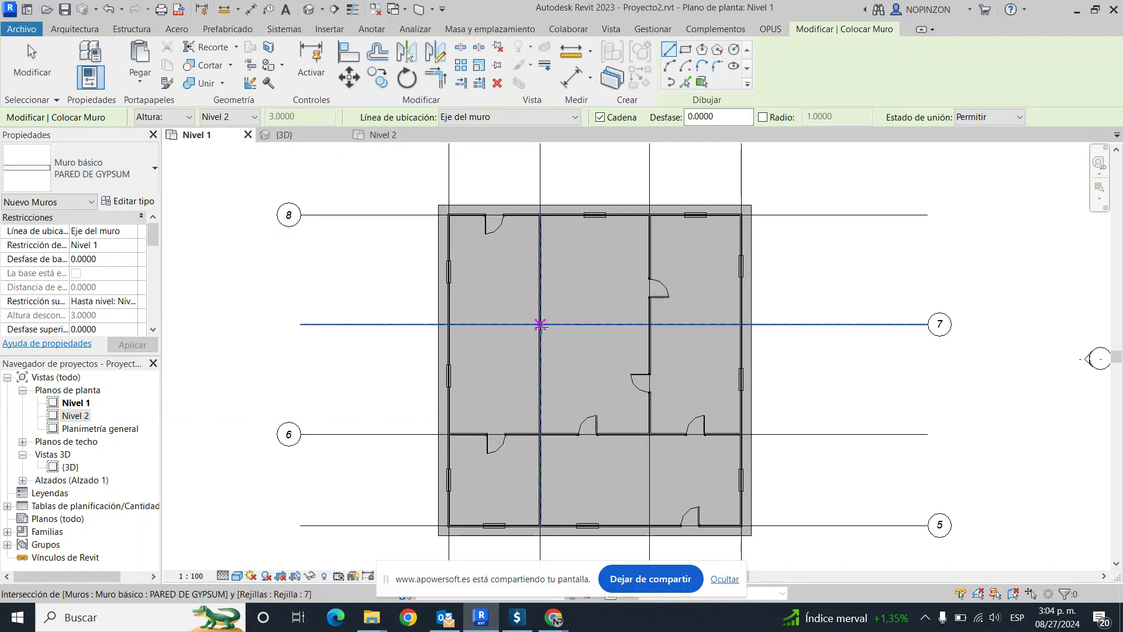
pyautogui.click(540, 324)
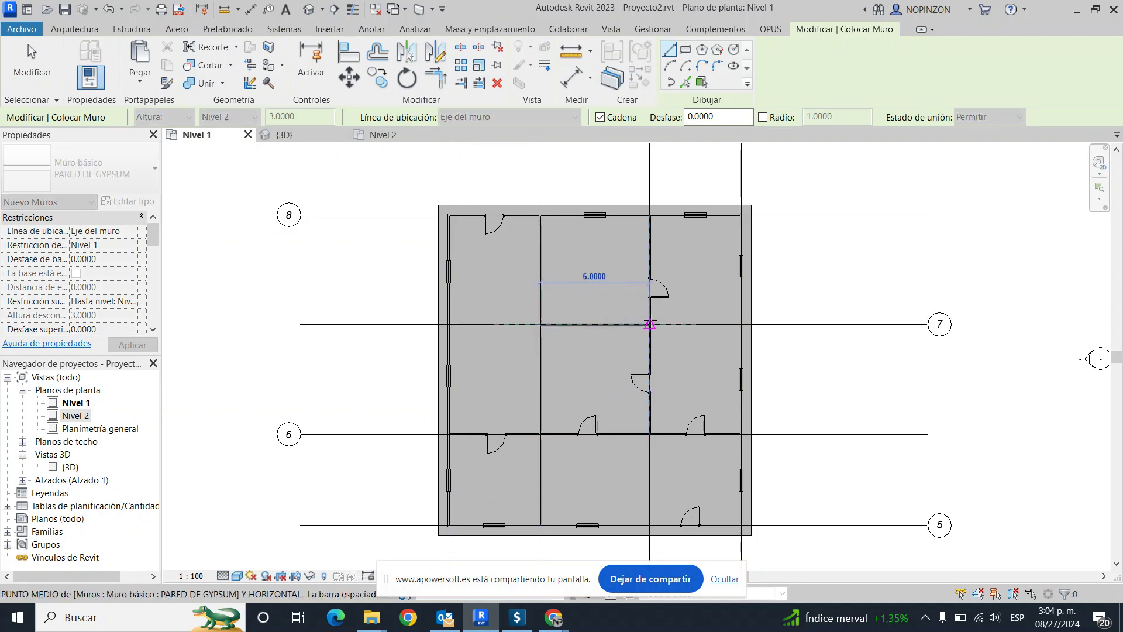
pyautogui.click(741, 324)
pyautogui.press('Escape')
pyautogui.press('Escape')
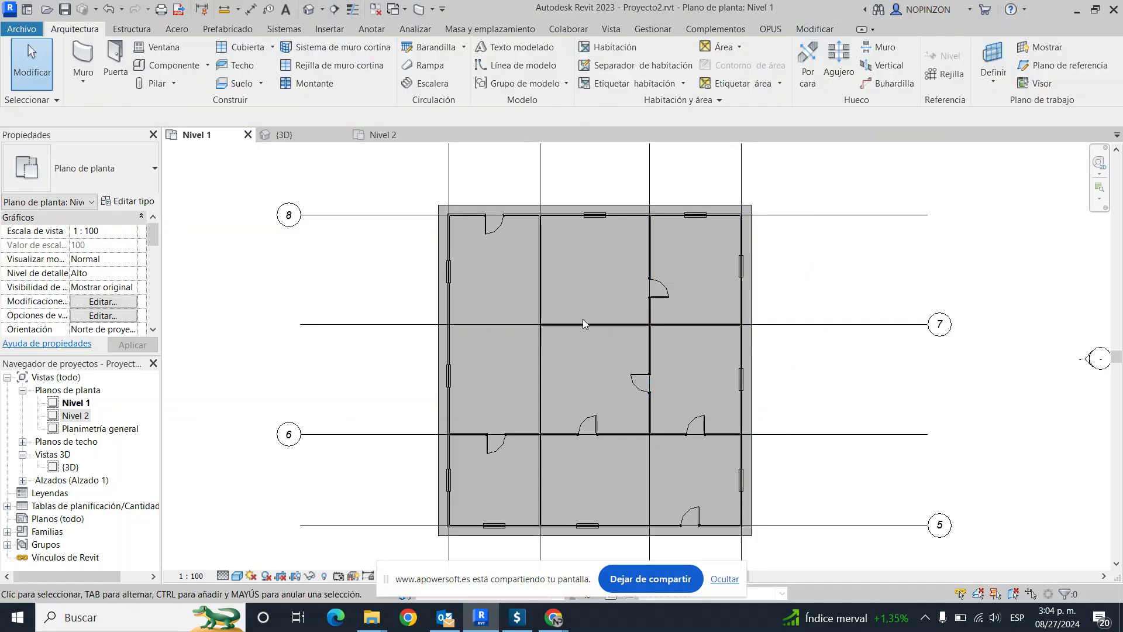
# Step: Give the new grid-7 wall grouping key 0.2
pyautogui.click(583, 324)
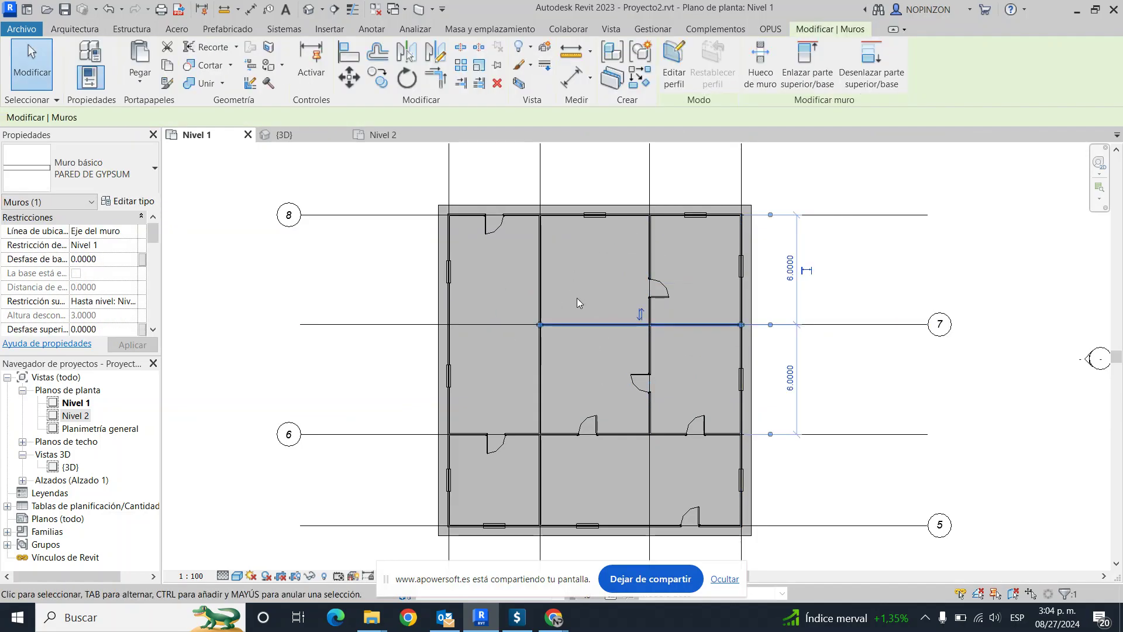
pyautogui.scroll(-3, 108, 277)
pyautogui.scroll(-3, 109, 280)
pyautogui.click(111, 284)
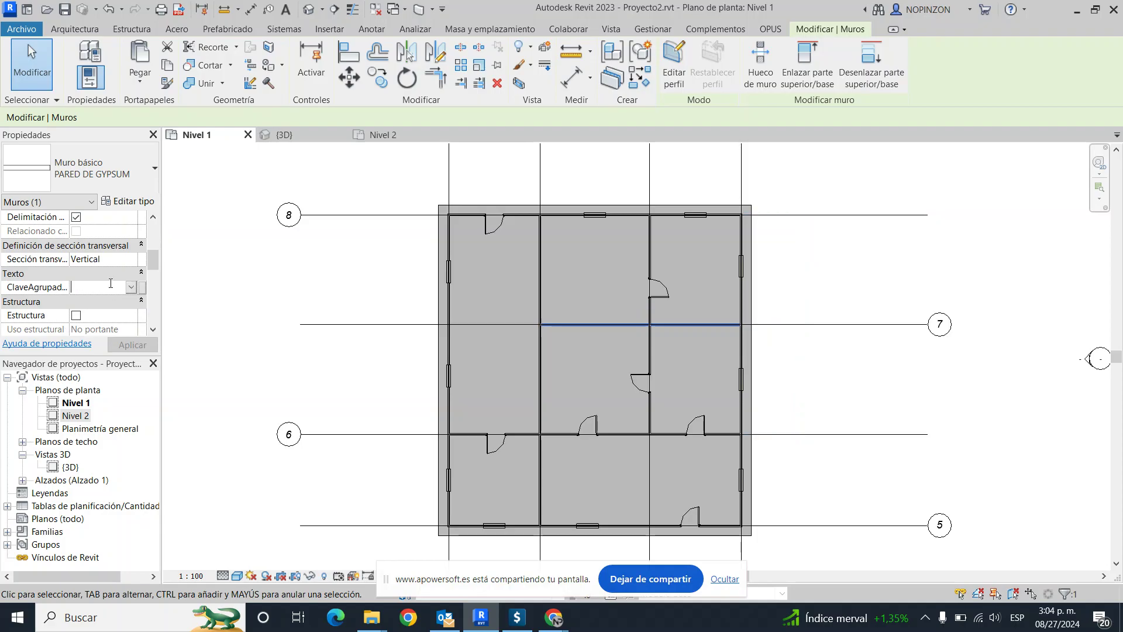
pyautogui.write('0.2')
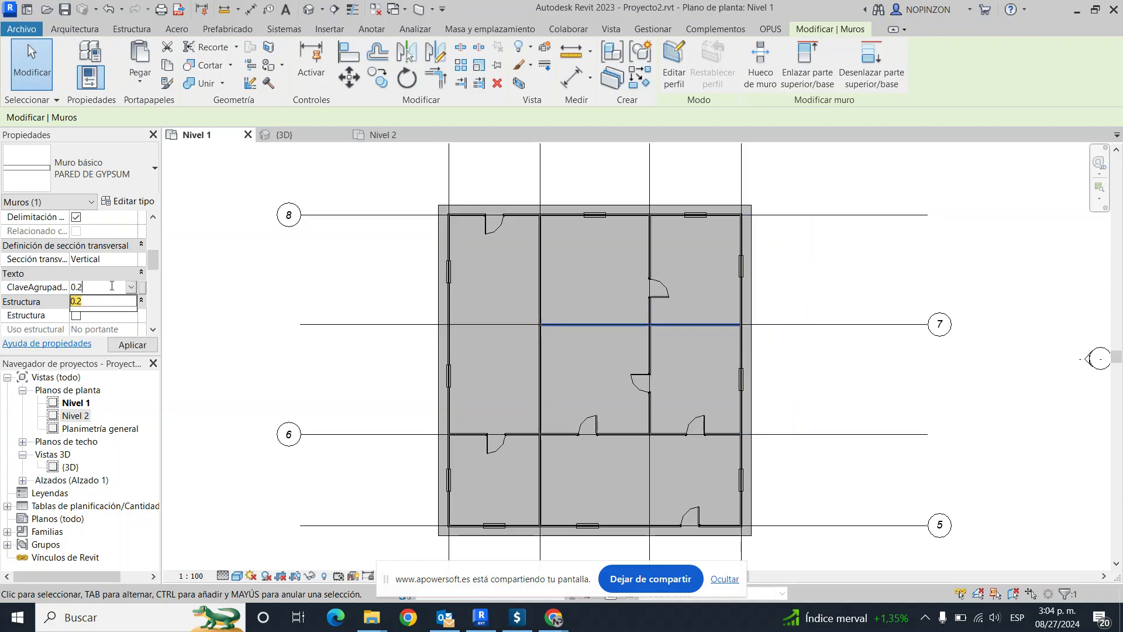
pyautogui.press('Return')
pyautogui.press('Escape')
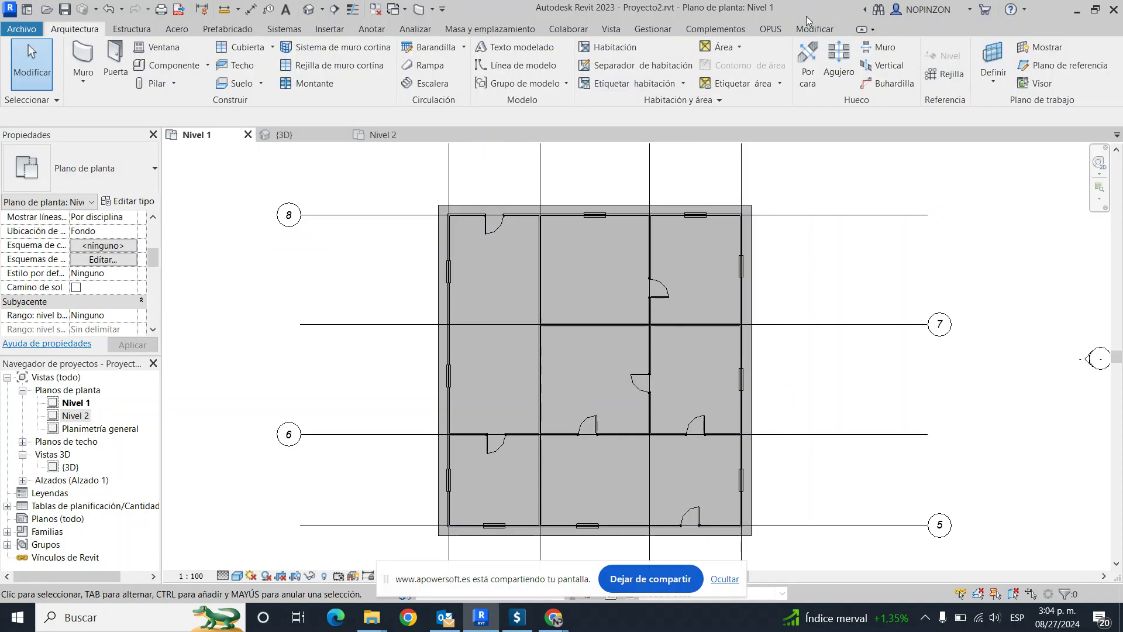
# Step: Re-export the quantities to the OPUS project and return to the OPUS budget
pyautogui.click(771, 29)
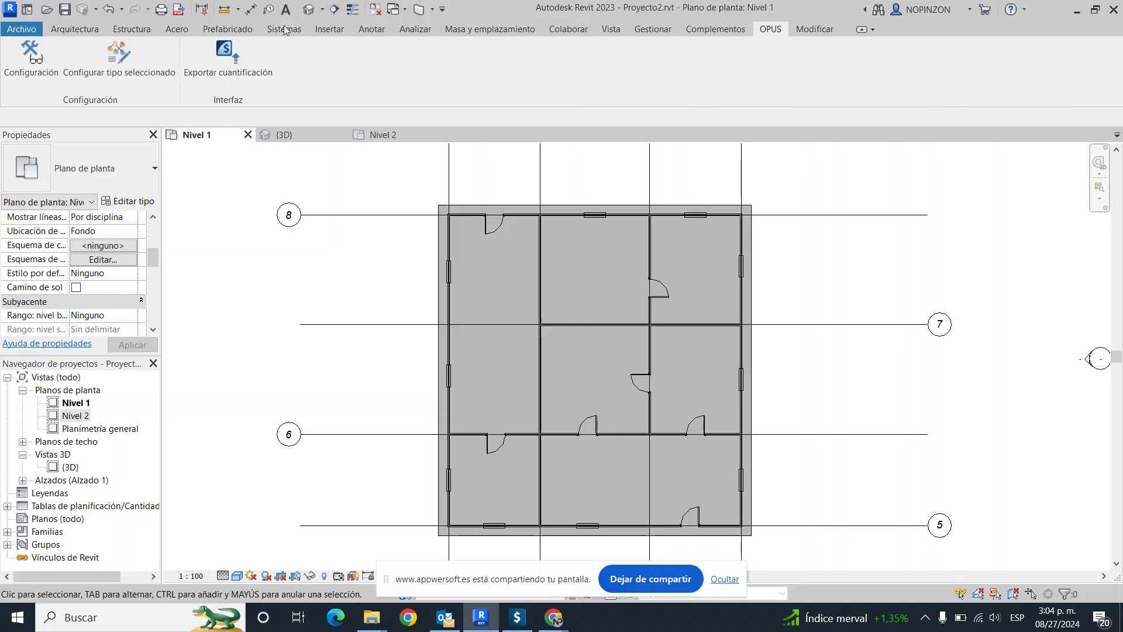
pyautogui.click(225, 69)
pyautogui.click(750, 340)
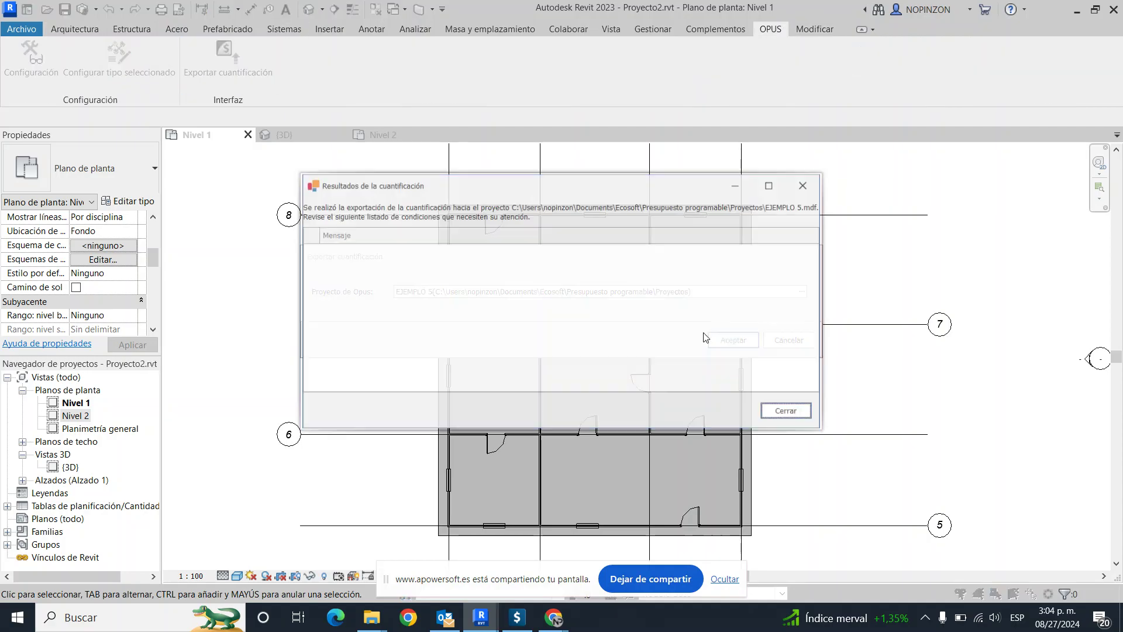
pyautogui.click(787, 411)
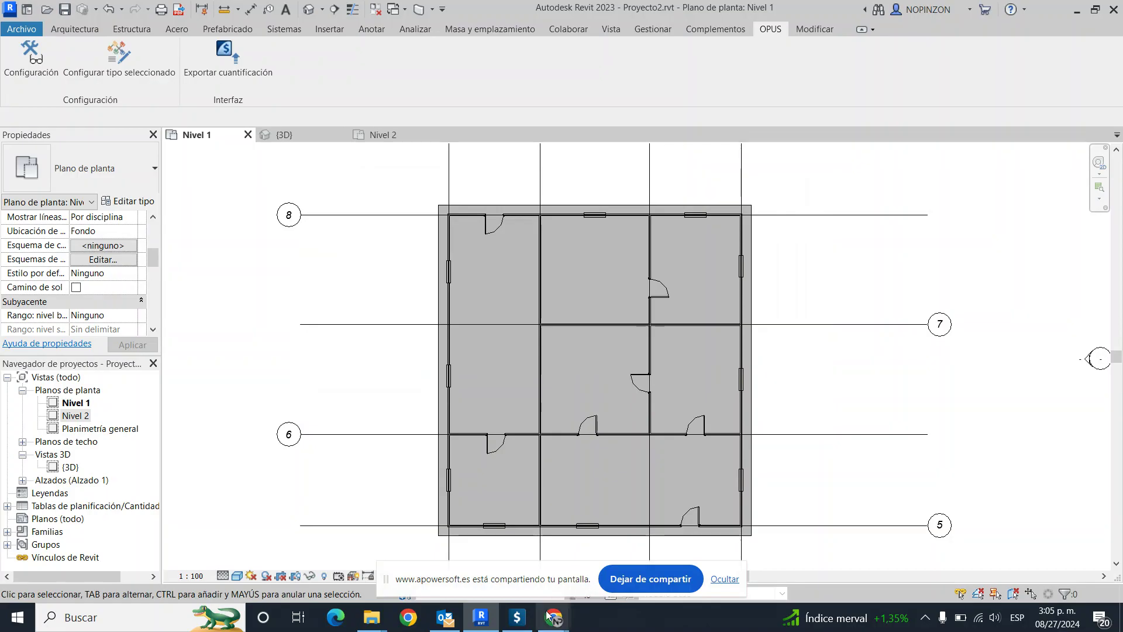
pyautogui.click(516, 620)
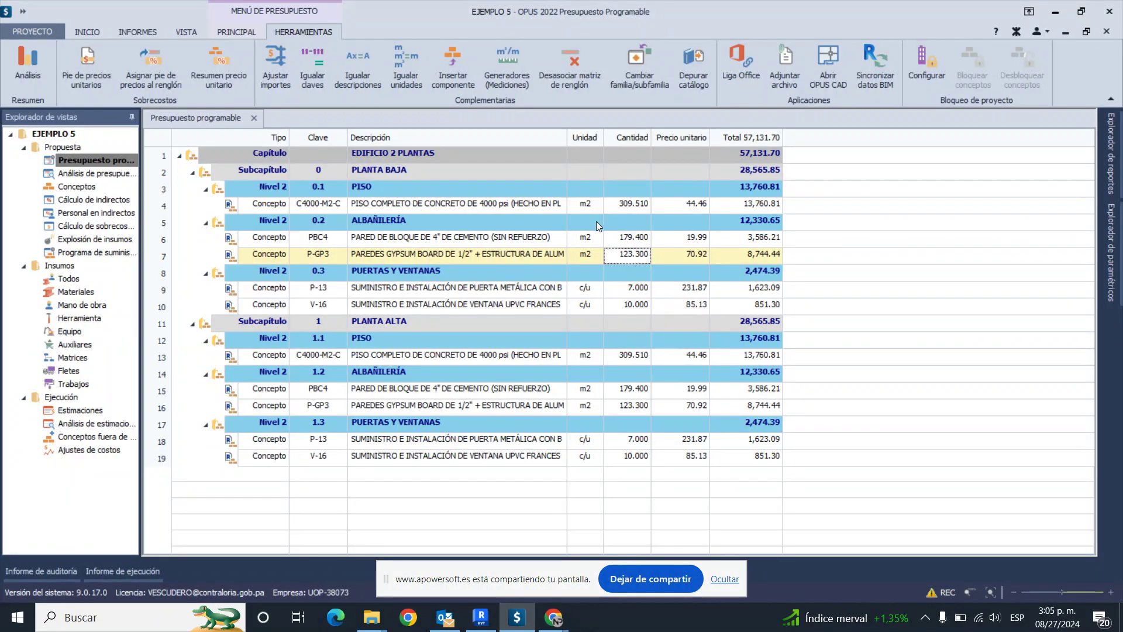
# Step: Re-synchronize the OPUS budget with Revit's BIM data, accepting the recalculation and sync messages
pyautogui.click(518, 245)
pyautogui.click(624, 256)
pyautogui.click(881, 82)
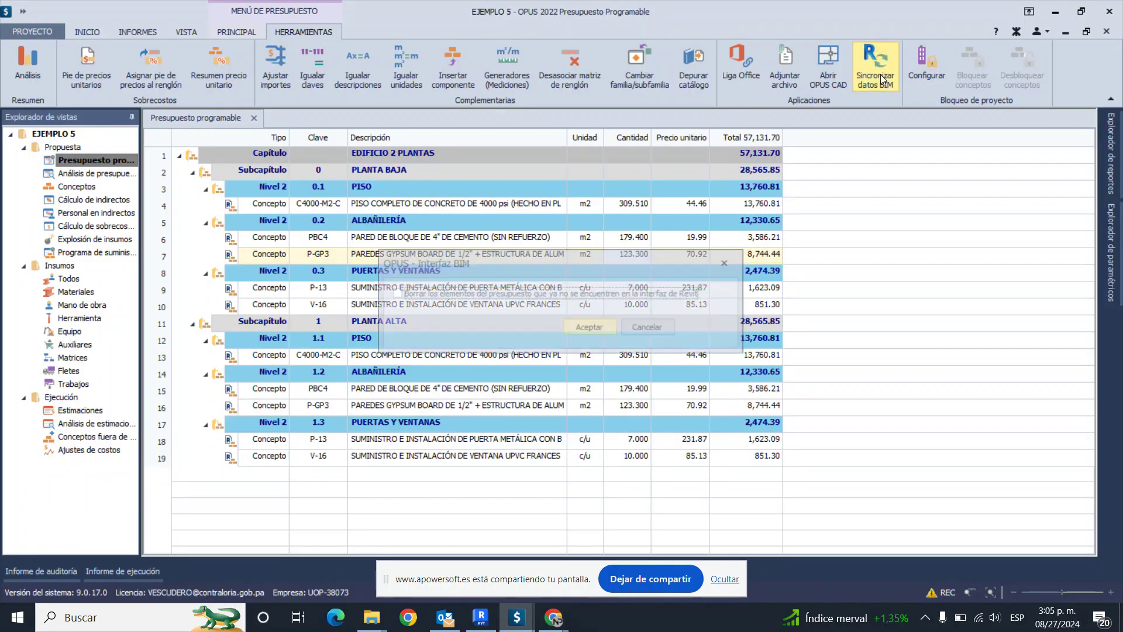
pyautogui.click(606, 328)
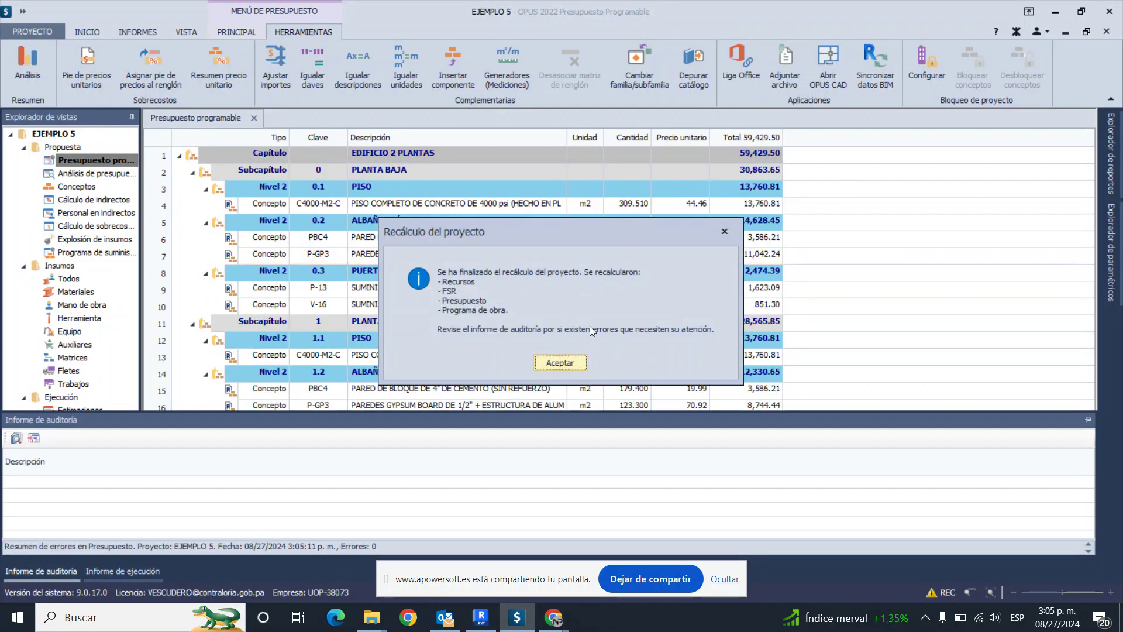
pyautogui.click(625, 359)
pyautogui.click(571, 342)
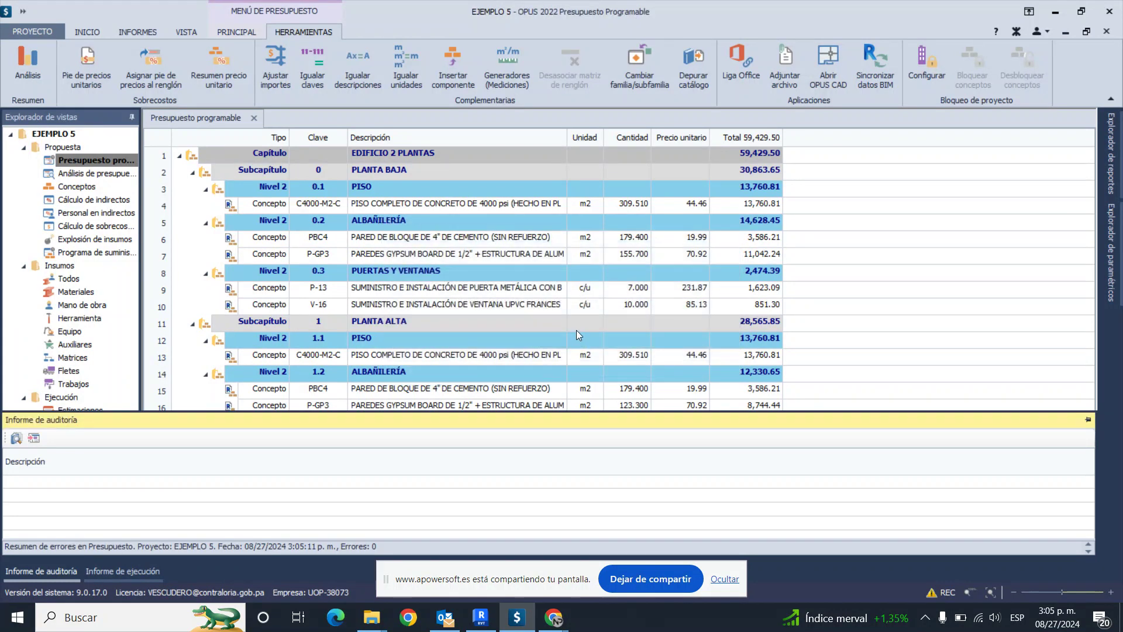
# Step: Close the audit report and verify the P-GP3 gypsum wall shows 155.700 m2
pyautogui.click(628, 257)
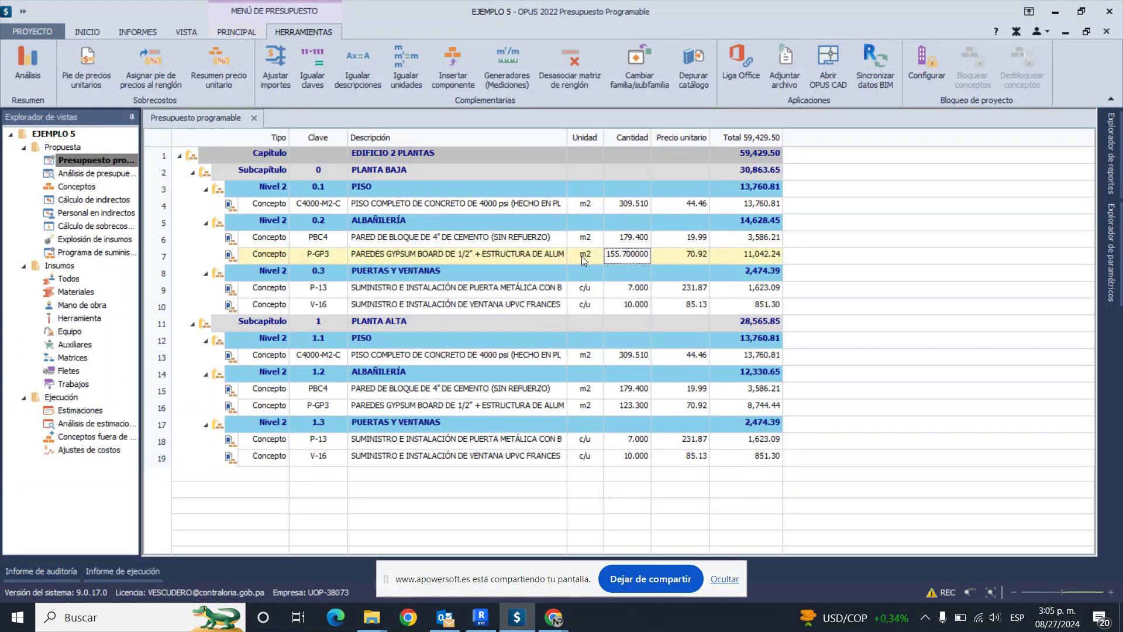
pyautogui.click(585, 257)
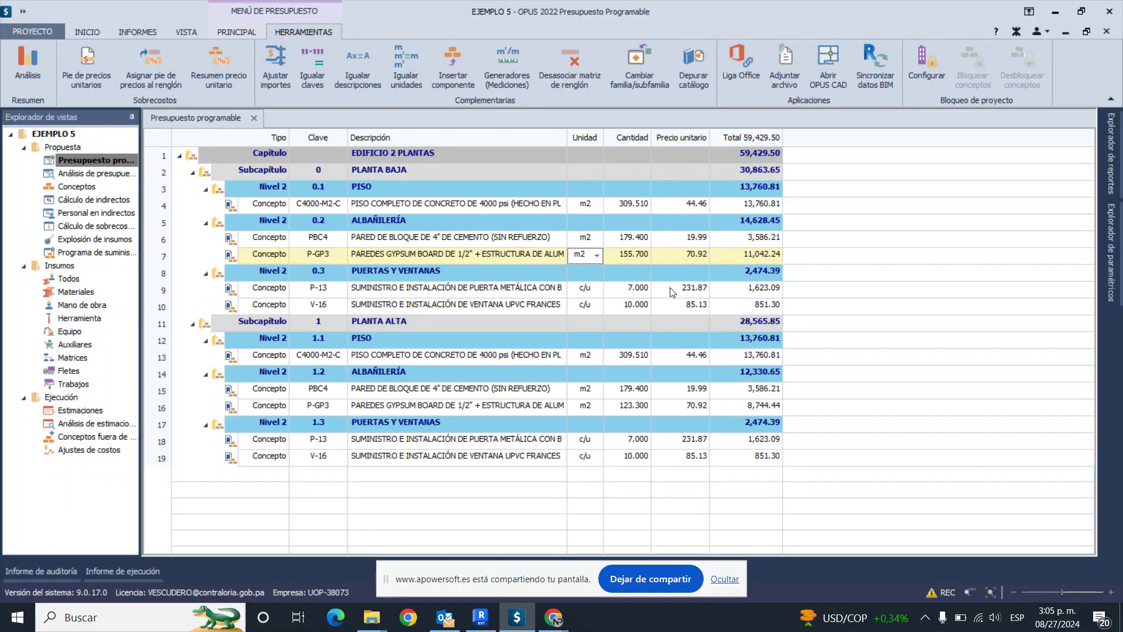
pyautogui.moveTo(554, 616)
pyautogui.click(512, 522)
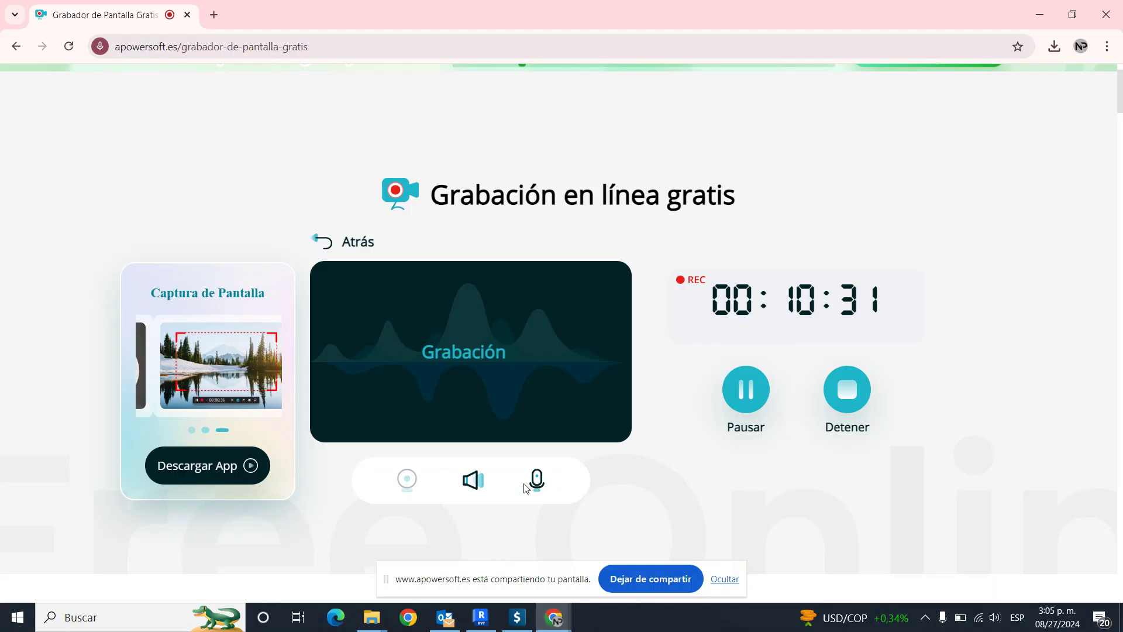